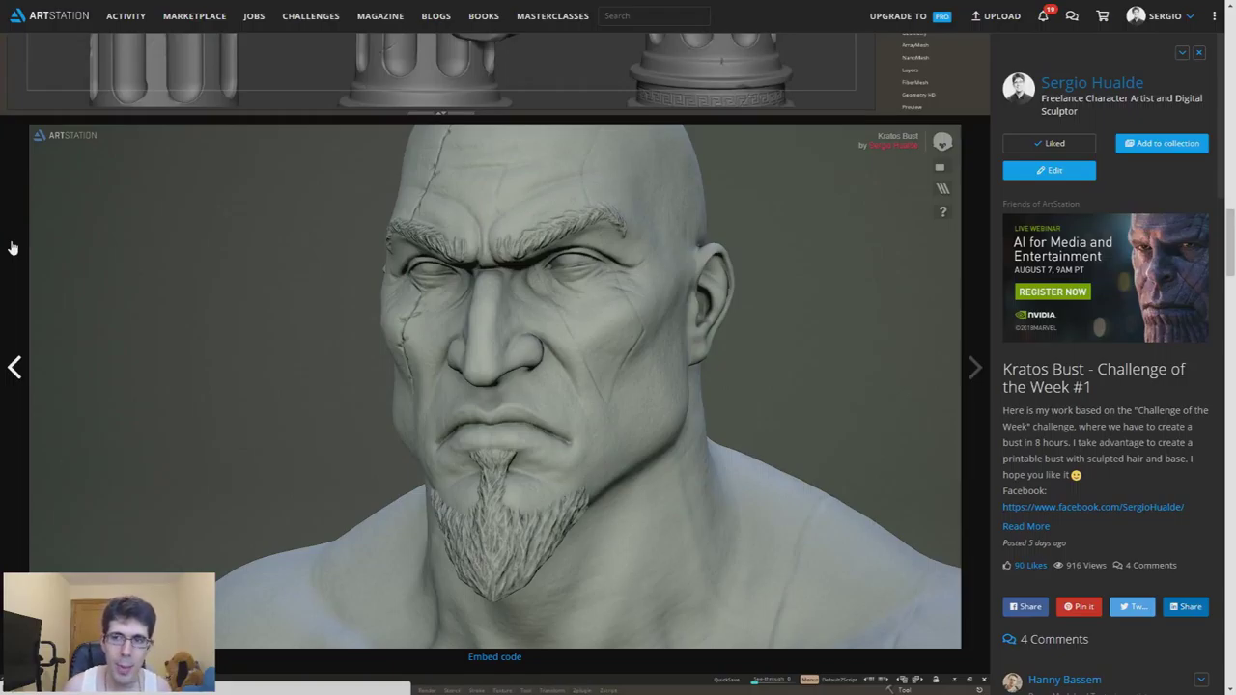
Step: Orbit the Kratos bust in ArtStation's fullscreen 3D viewer to side and profile views
{"action": "left_click_drag", "start_coordinate": [415, 194], "coordinate": [560, 299]}
{"action": "scroll", "coordinate": [599, 314], "scroll_direction": "down", "scroll_amount": 3}
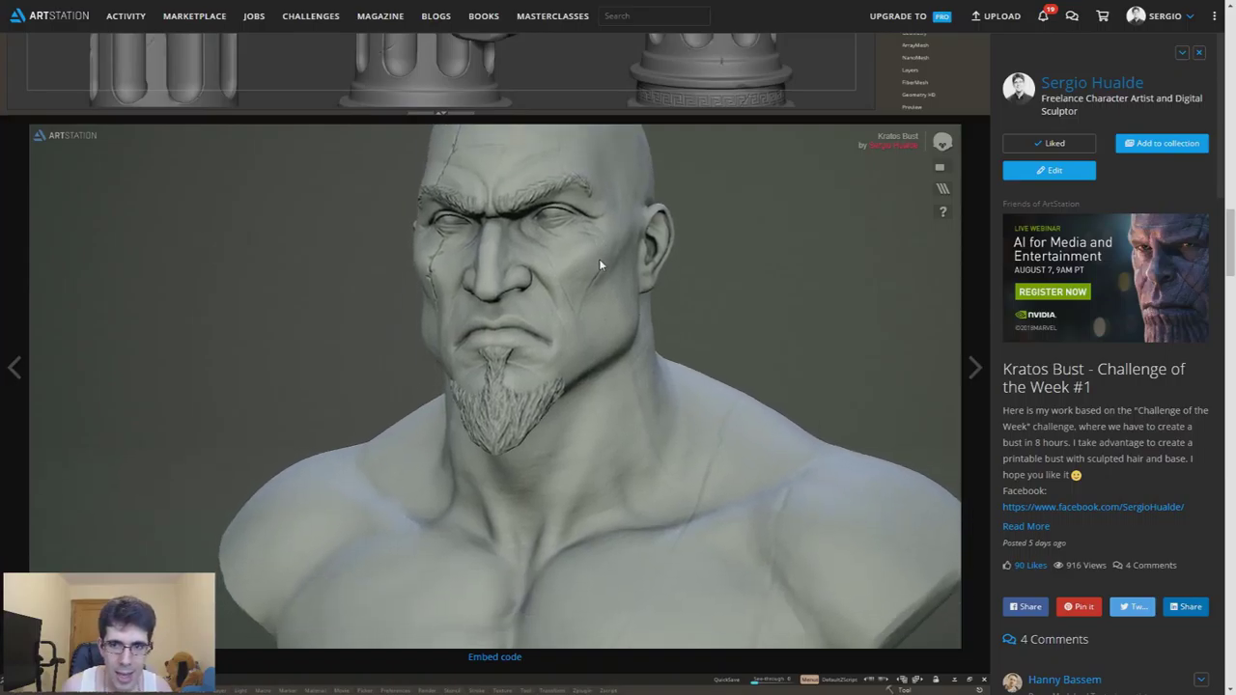
{"action": "left_click", "coordinate": [940, 166]}
{"action": "mouse_move", "coordinate": [863, 276]}
{"action": "left_mouse_down"}
{"action": "mouse_move", "coordinate": [670, 344]}
{"action": "mouse_move", "coordinate": [827, 318]}
{"action": "mouse_move", "coordinate": [629, 323]}
{"action": "left_mouse_up"}
{"action": "scroll", "coordinate": [836, 328], "scroll_direction": "down", "scroll_amount": 5}
{"action": "scroll", "coordinate": [657, 376], "scroll_direction": "up", "scroll_amount": 5}
{"action": "mouse_move", "coordinate": [698, 434]}
{"action": "left_mouse_down"}
{"action": "mouse_move", "coordinate": [787, 278]}
{"action": "mouse_move", "coordinate": [572, 259]}
{"action": "left_mouse_up"}
{"action": "key", "text": "Escape"}
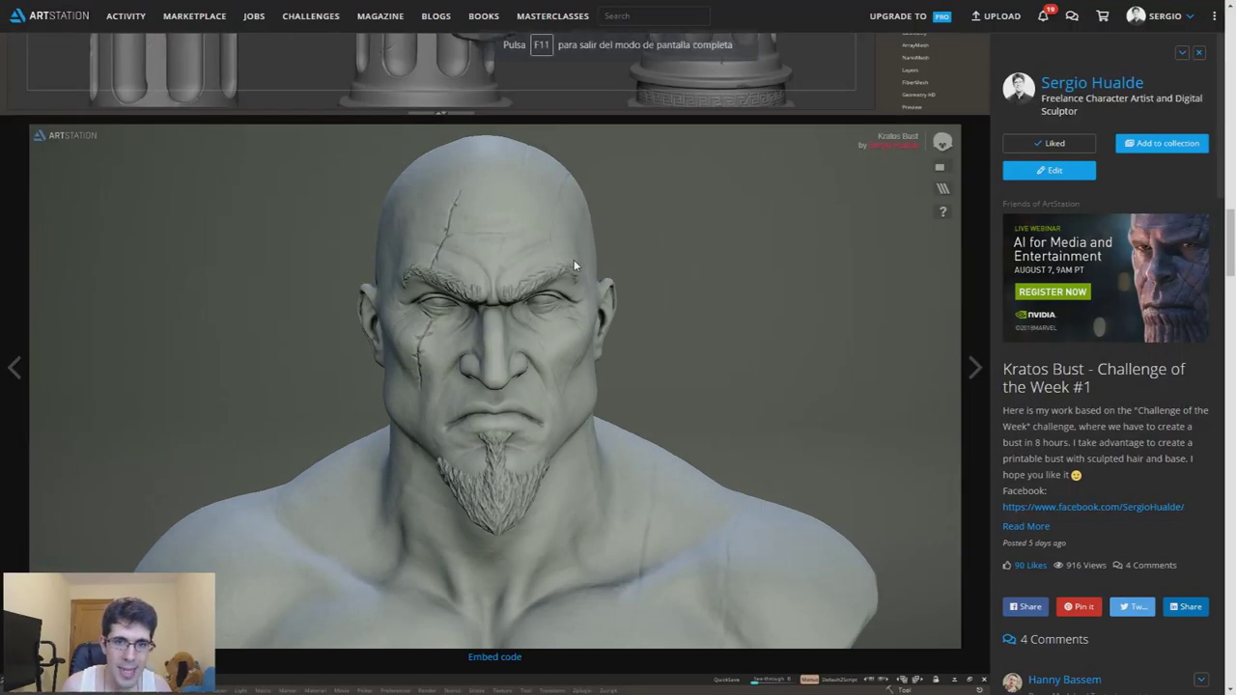
Step: Scroll the project page and orbit the bust's face from front to three-quarter and side views
{"action": "scroll", "coordinate": [353, 121], "scroll_direction": "up", "scroll_amount": 3}
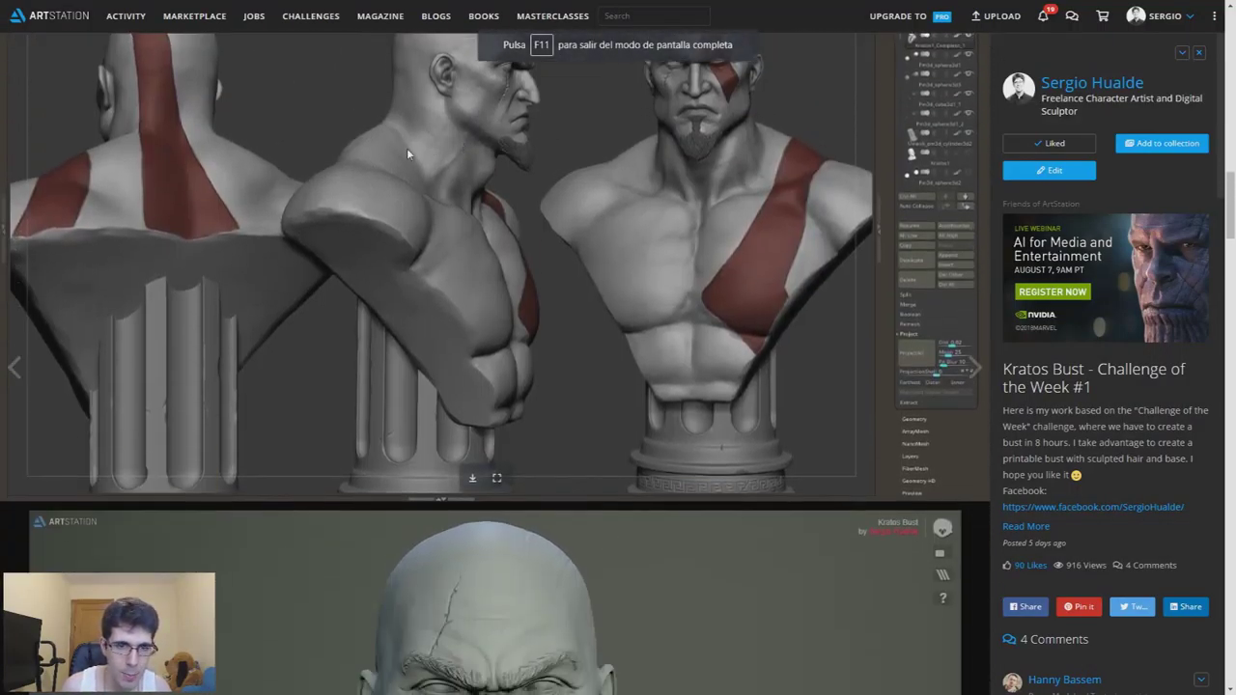
{"action": "scroll", "coordinate": [407, 148], "scroll_direction": "up", "scroll_amount": 6}
{"action": "scroll", "coordinate": [390, 200], "scroll_direction": "down", "scroll_amount": 1}
{"action": "scroll", "coordinate": [318, 199], "scroll_direction": "down", "scroll_amount": 3}
{"action": "scroll", "coordinate": [295, 235], "scroll_direction": "down", "scroll_amount": 3}
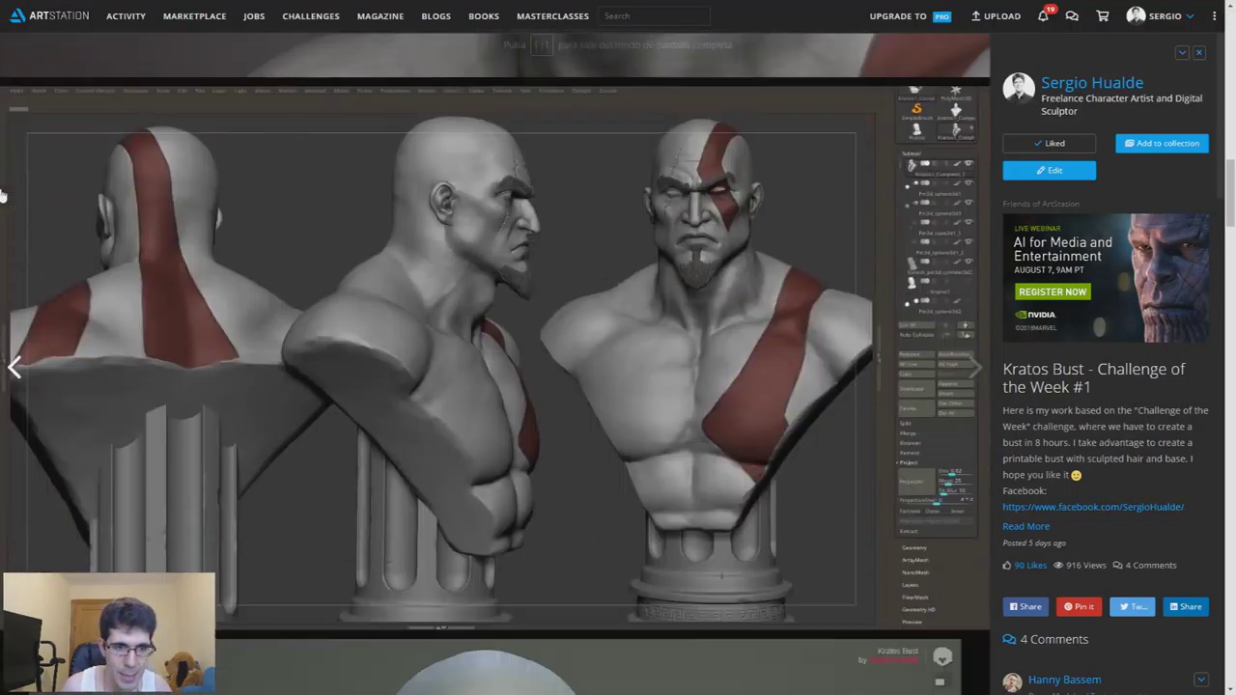
{"action": "scroll", "coordinate": [145, 217], "scroll_direction": "down", "scroll_amount": 3}
{"action": "scroll", "coordinate": [611, 320], "scroll_direction": "up", "scroll_amount": 3}
{"action": "mouse_move", "coordinate": [611, 320]}
{"action": "left_mouse_down"}
{"action": "mouse_move", "coordinate": [546, 326]}
{"action": "mouse_move", "coordinate": [510, 312]}
{"action": "mouse_move", "coordinate": [617, 337]}
{"action": "mouse_move", "coordinate": [568, 224]}
{"action": "left_mouse_up"}
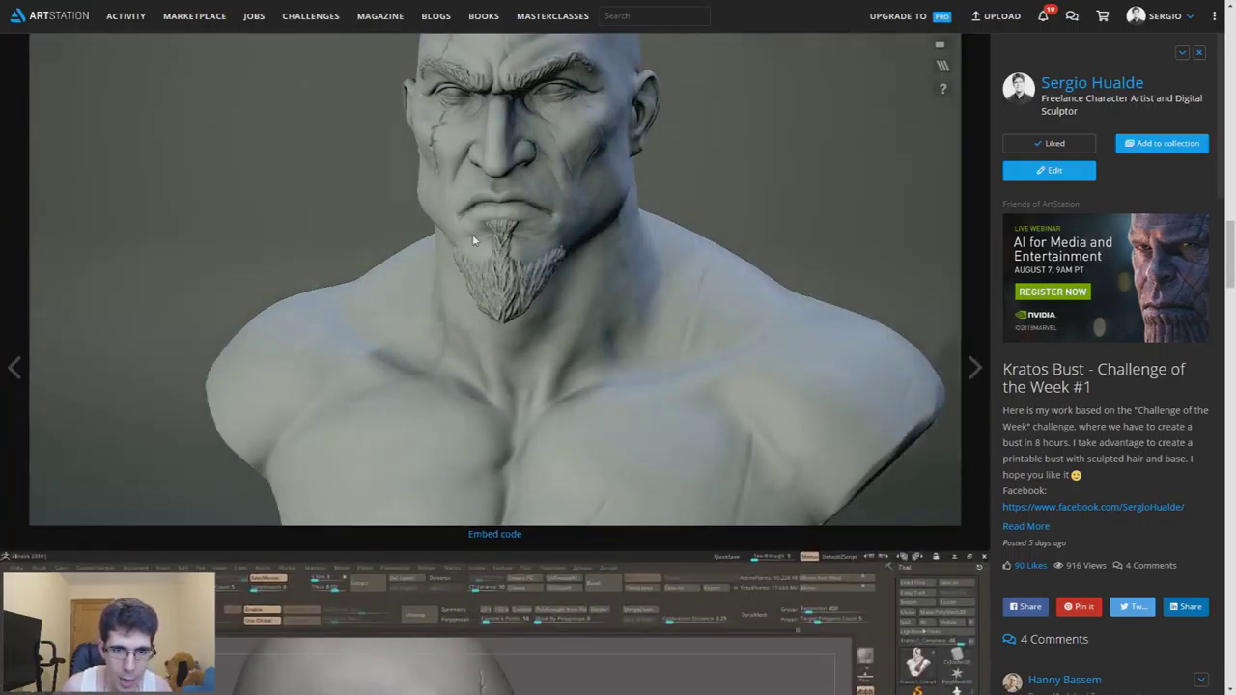
{"action": "scroll", "coordinate": [542, 251], "scroll_direction": "up", "scroll_amount": 2}
{"action": "scroll", "coordinate": [535, 236], "scroll_direction": "up", "scroll_amount": 2}
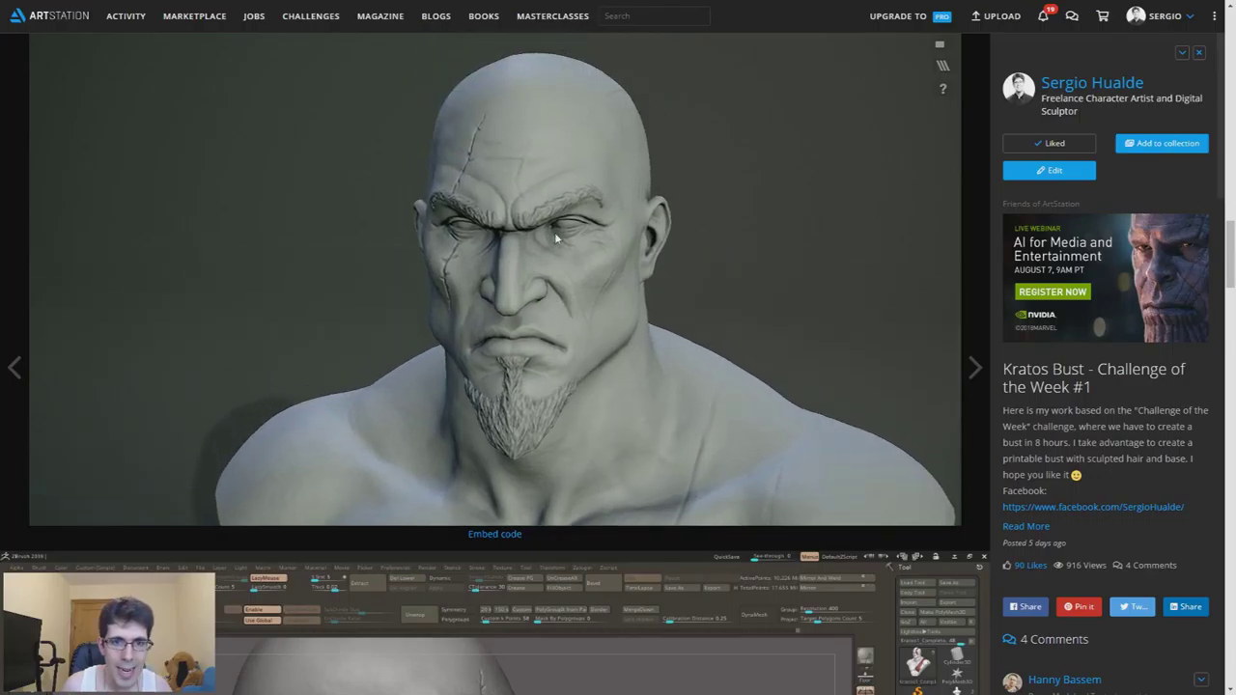
{"action": "scroll", "coordinate": [554, 232], "scroll_direction": "up", "scroll_amount": 3}
{"action": "mouse_move", "coordinate": [697, 248]}
{"action": "left_mouse_down"}
{"action": "mouse_move", "coordinate": [496, 237]}
{"action": "mouse_move", "coordinate": [601, 271]}
{"action": "mouse_move", "coordinate": [692, 259]}
{"action": "mouse_move", "coordinate": [632, 219]}
{"action": "left_mouse_up"}
{"action": "scroll", "coordinate": [664, 263], "scroll_direction": "down", "scroll_amount": 2}
{"action": "scroll", "coordinate": [628, 235], "scroll_direction": "down", "scroll_amount": 2}
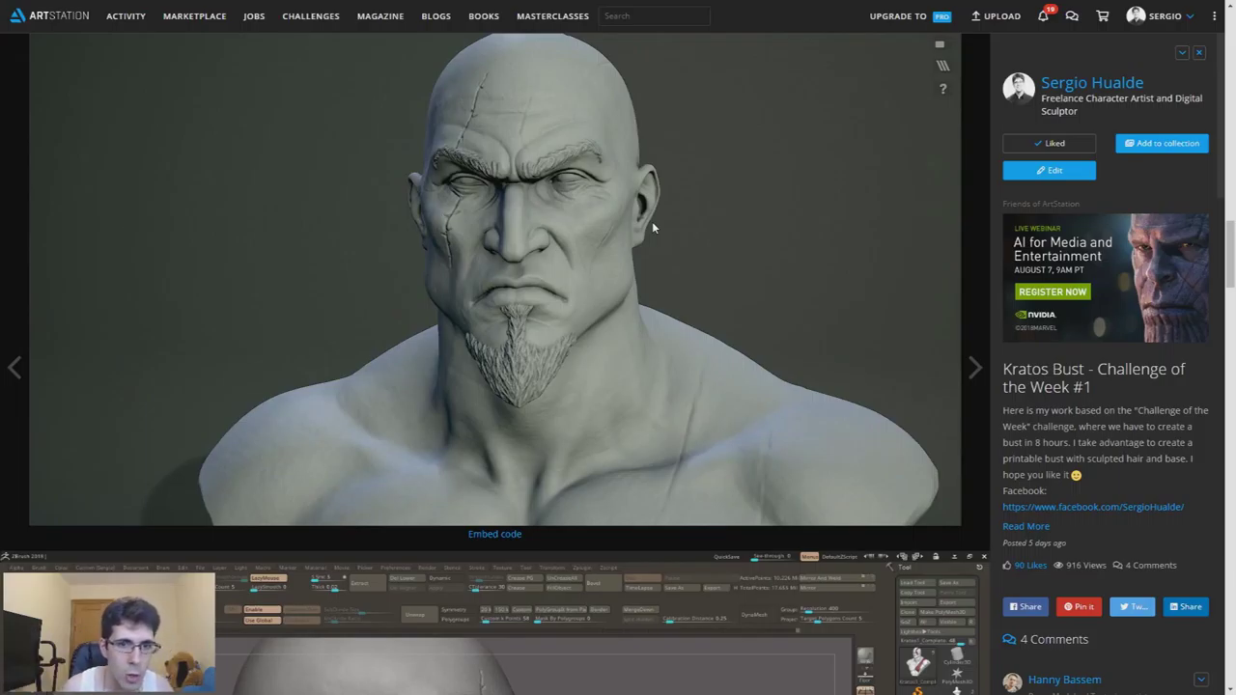
{"action": "left_click_drag", "start_coordinate": [607, 298], "coordinate": [598, 302]}
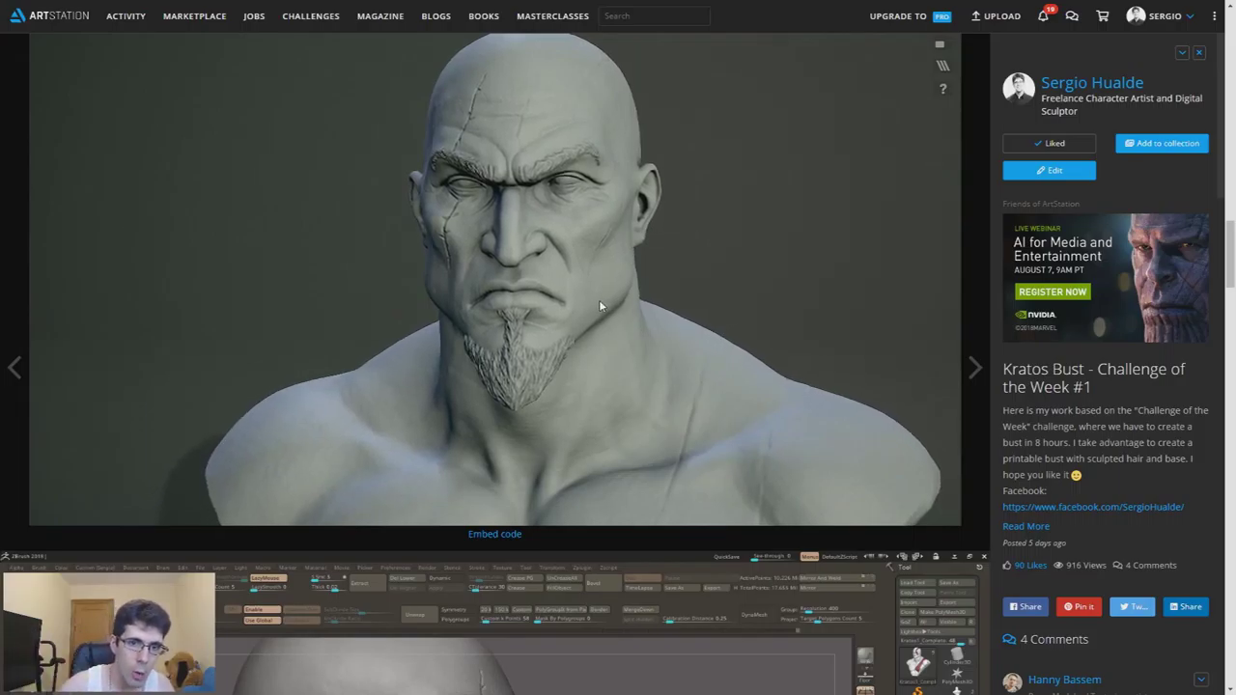
{"action": "mouse_move", "coordinate": [632, 343]}
{"action": "left_mouse_down"}
{"action": "mouse_move", "coordinate": [518, 415]}
{"action": "mouse_move", "coordinate": [693, 378]}
{"action": "mouse_move", "coordinate": [648, 337]}
{"action": "left_mouse_up"}
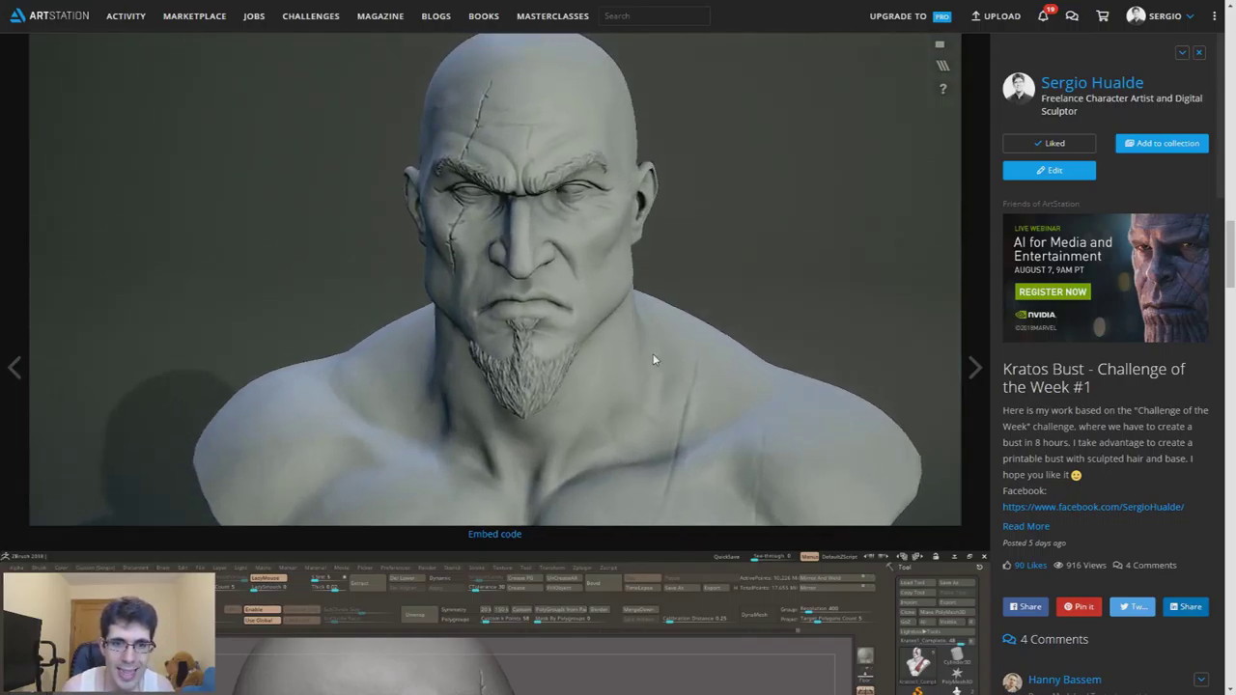
{"action": "scroll", "coordinate": [3, 327], "scroll_direction": "up", "scroll_amount": 2}
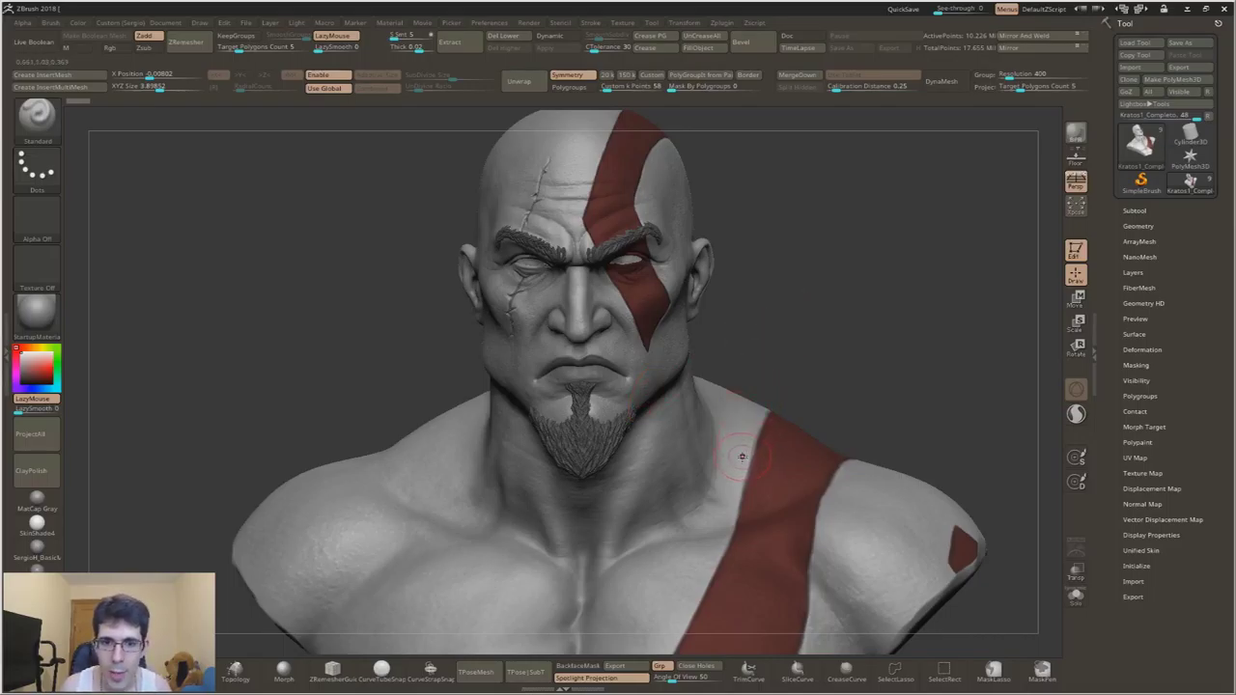
Step: Frame the bust and merge all visible subtools into the new Merged_Kratos1_Completo tool
{"action": "right_click_drag", "start_coordinate": [748, 413], "coordinate": [714, 401], "text": "ctrl"}
{"action": "key", "text": "f"}
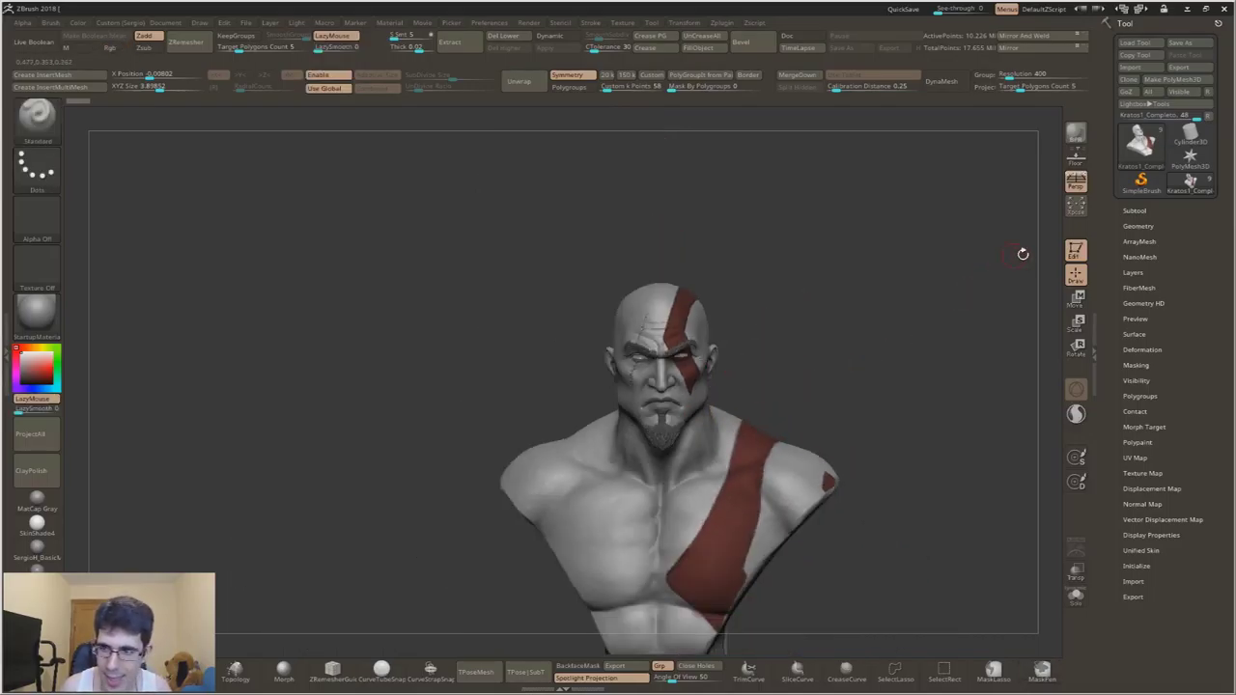
{"action": "left_click", "coordinate": [1135, 211]}
{"action": "mouse_move", "coordinate": [789, 450]}
{"action": "right_mouse_down"}
{"action": "mouse_move", "coordinate": [631, 637]}
{"action": "mouse_move", "coordinate": [626, 319]}
{"action": "right_mouse_up"}
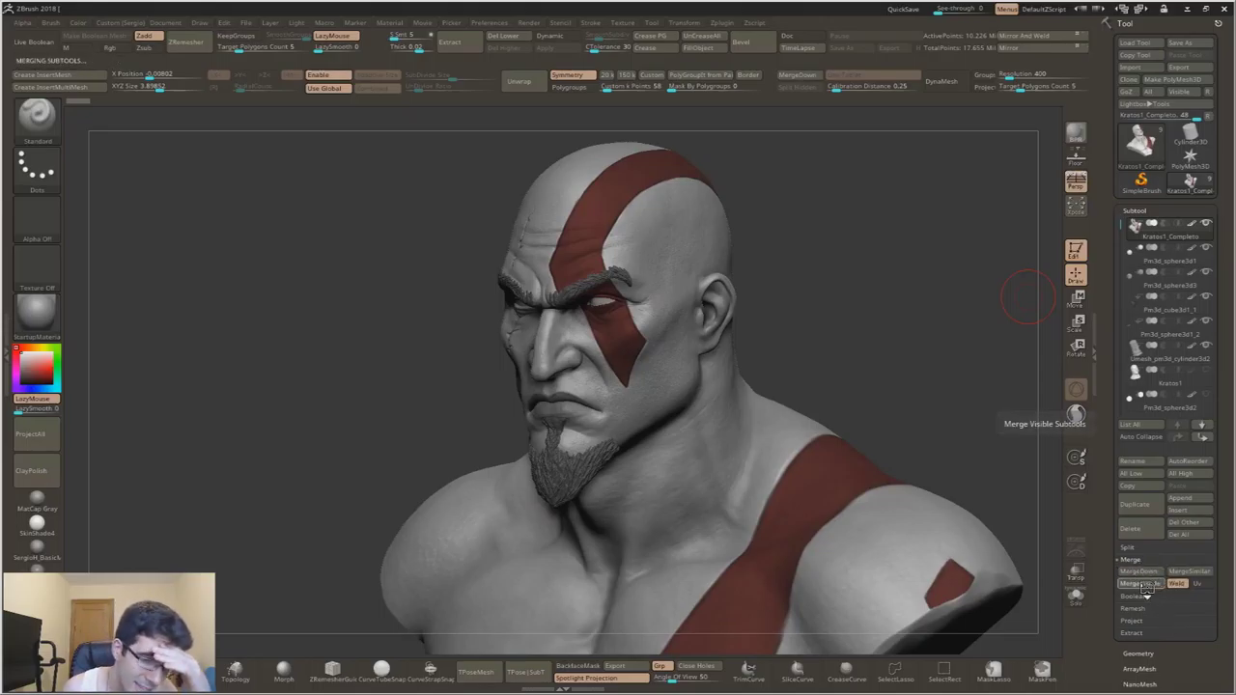
{"action": "left_click", "coordinate": [1143, 584]}
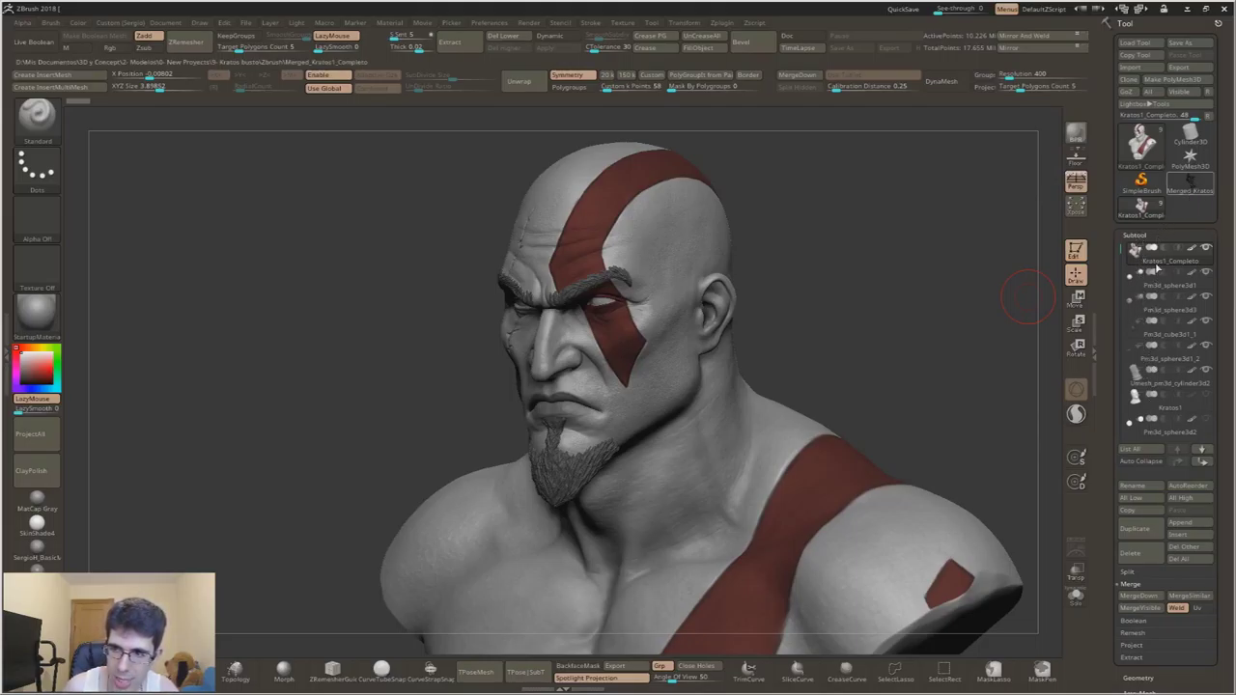
{"action": "left_click", "coordinate": [1154, 249]}
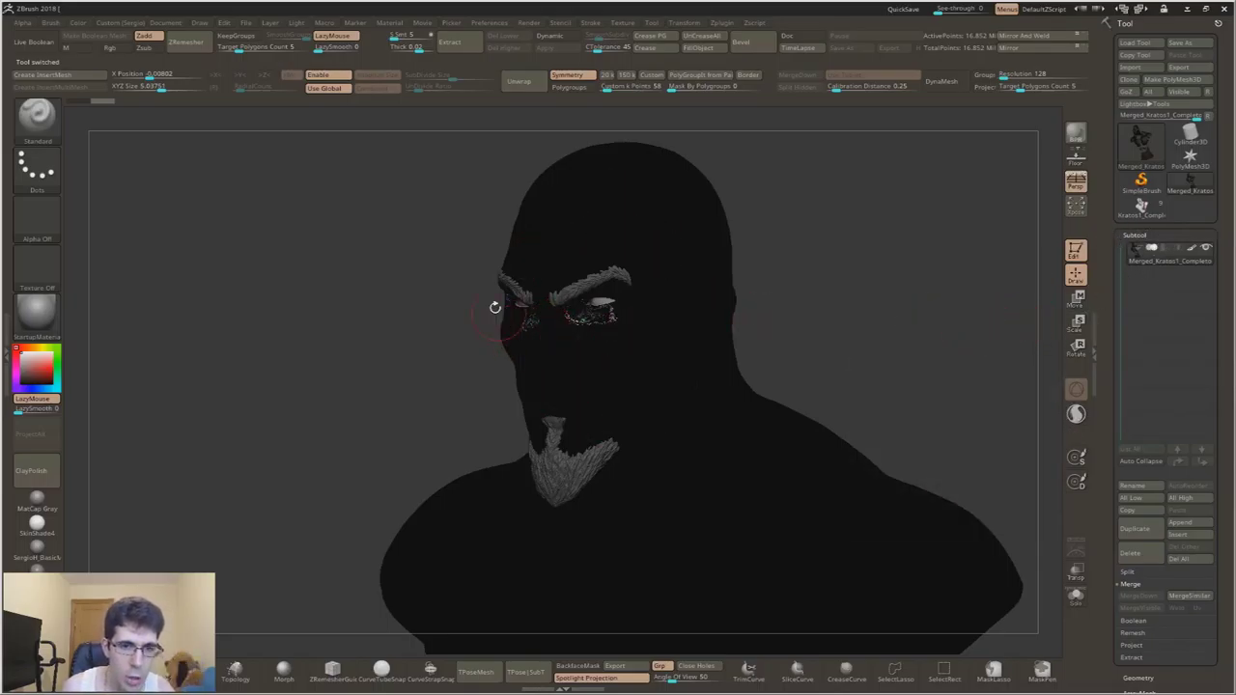
Step: Enable Mrgb and Zadd, then FillObject the merged bust with light grey
{"action": "right_click", "coordinate": [398, 253]}
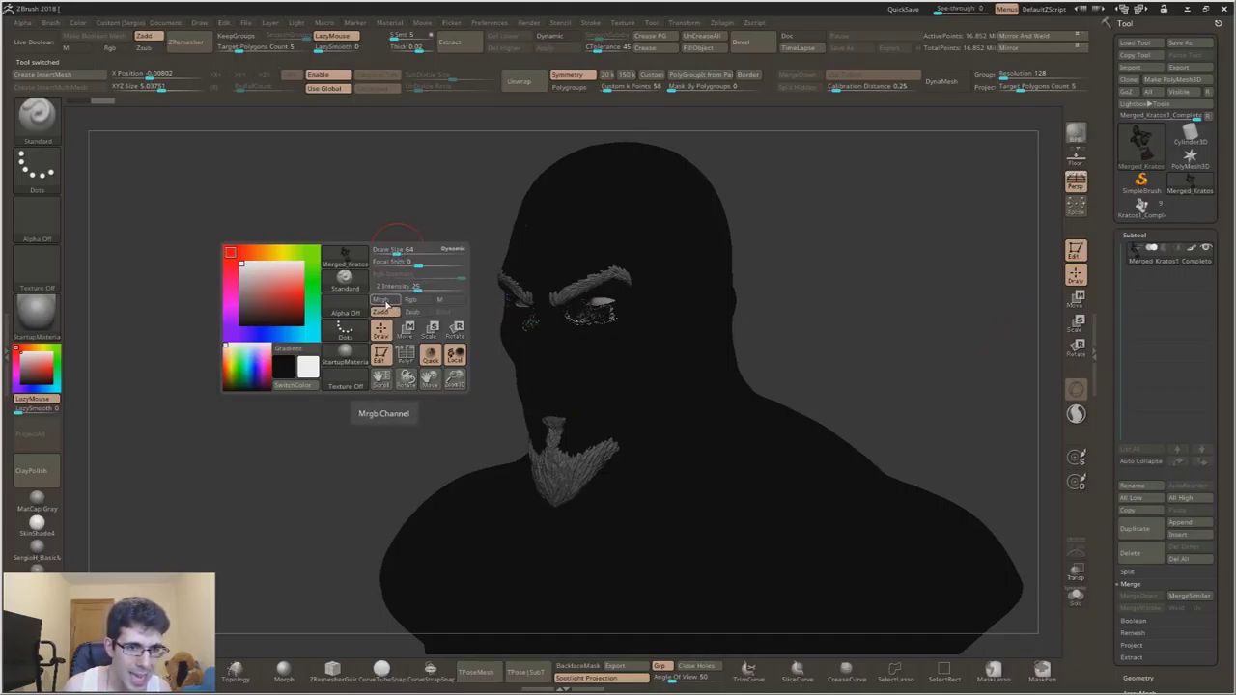
{"action": "left_click", "coordinate": [387, 301]}
{"action": "left_click", "coordinate": [147, 35]}
{"action": "left_click", "coordinate": [90, 24]}
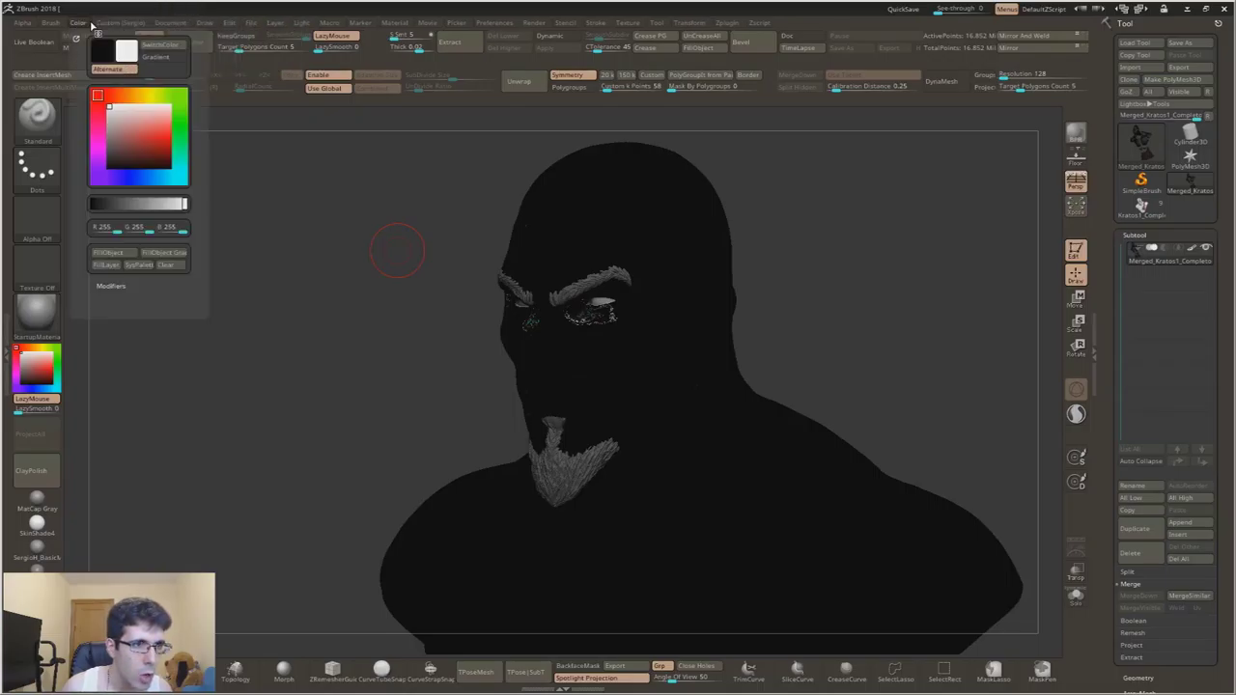
{"action": "left_click", "coordinate": [116, 255]}
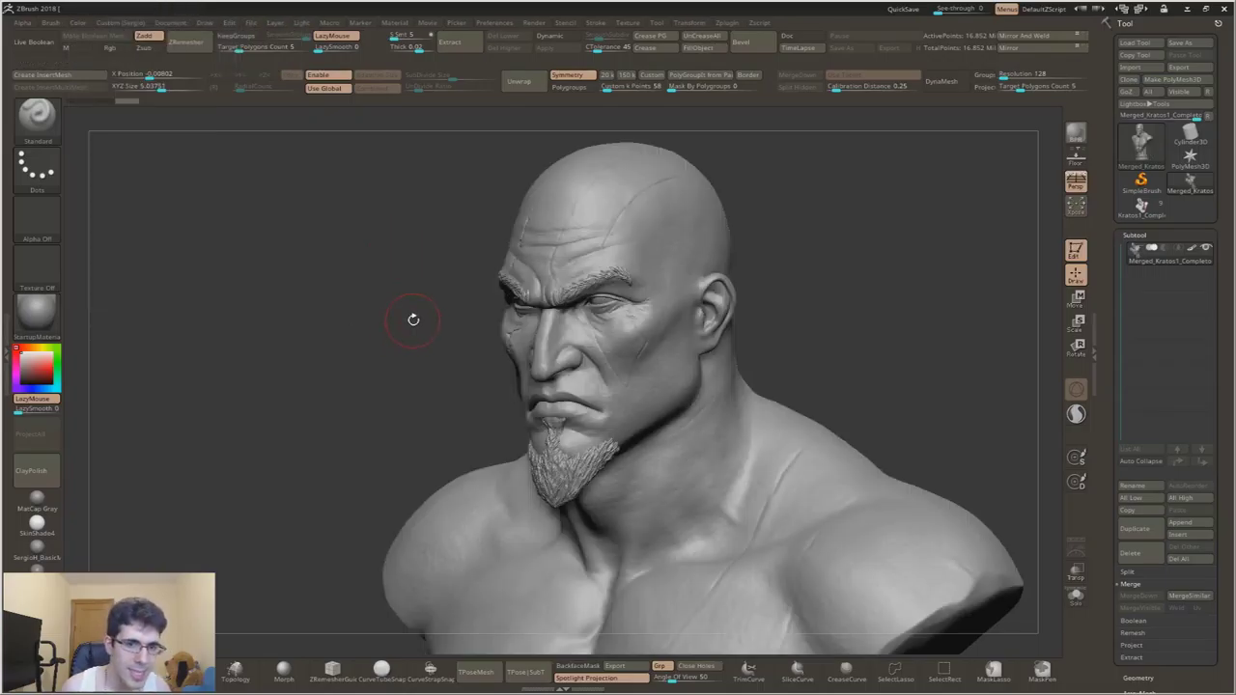
{"action": "right_click_drag", "start_coordinate": [606, 324], "coordinate": [610, 373]}
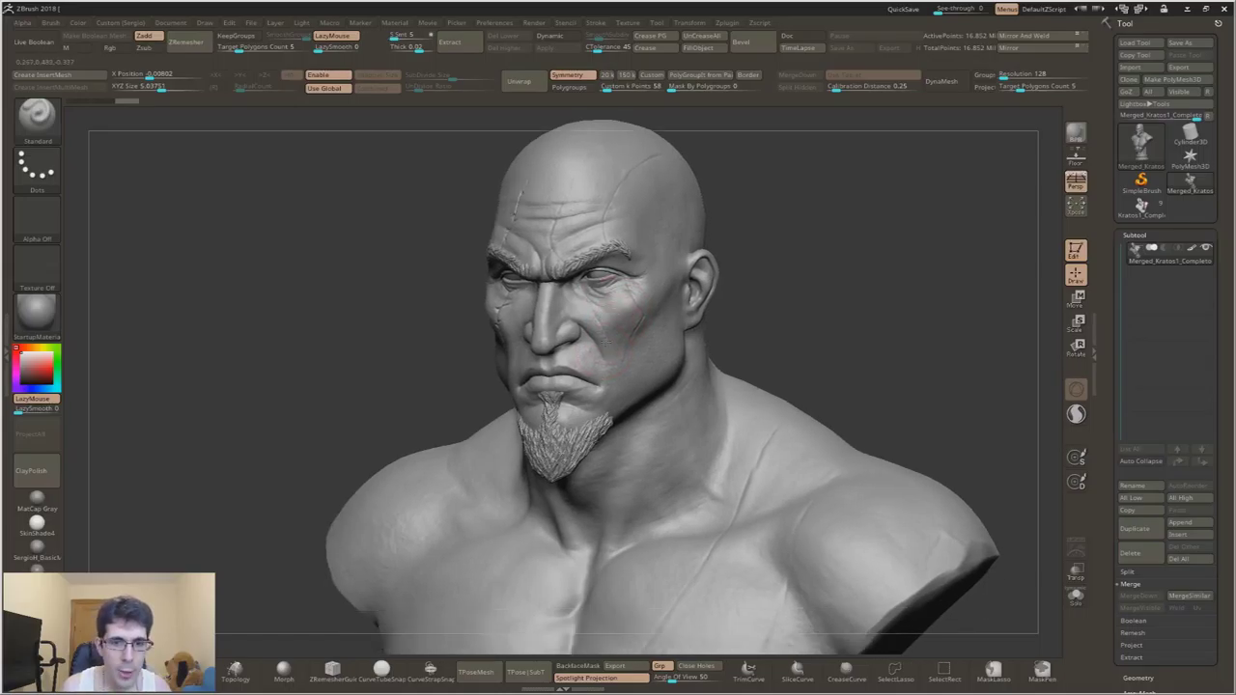
Step: Duplicate the merged bust subtool and DynaMesh the copy at resolution 408, about 1.256 million points
{"action": "right_click_drag", "start_coordinate": [684, 380], "coordinate": [1137, 319]}
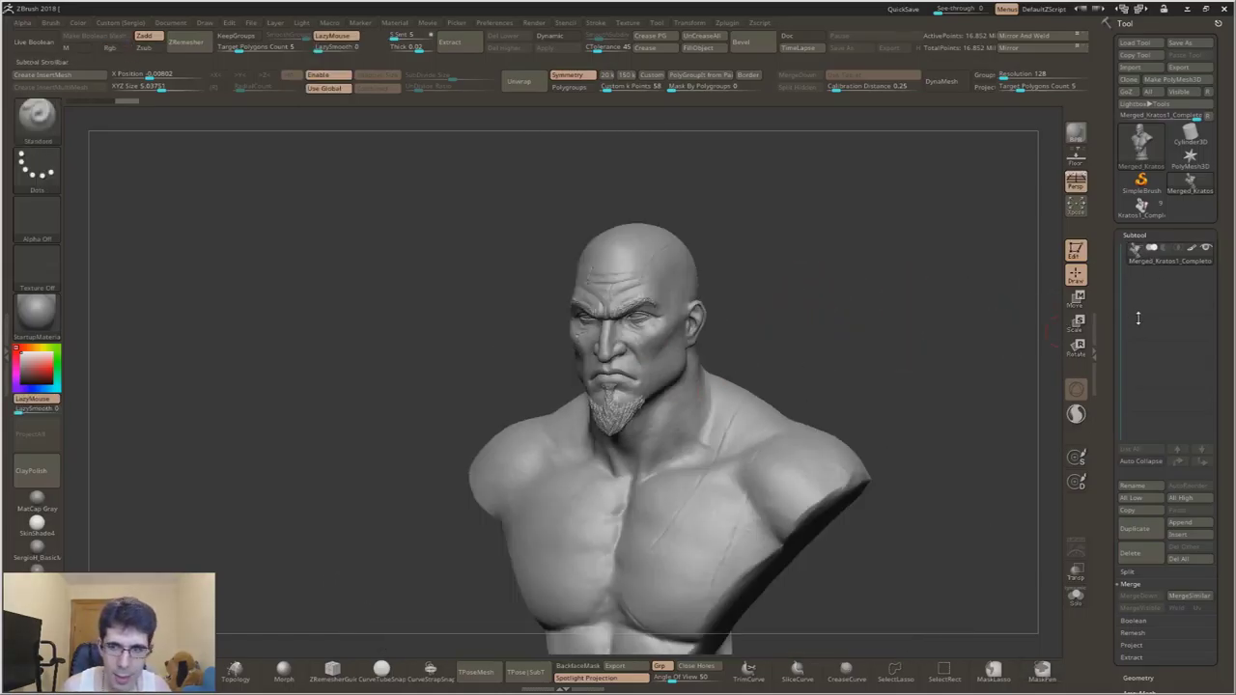
{"action": "left_click", "coordinate": [1134, 528]}
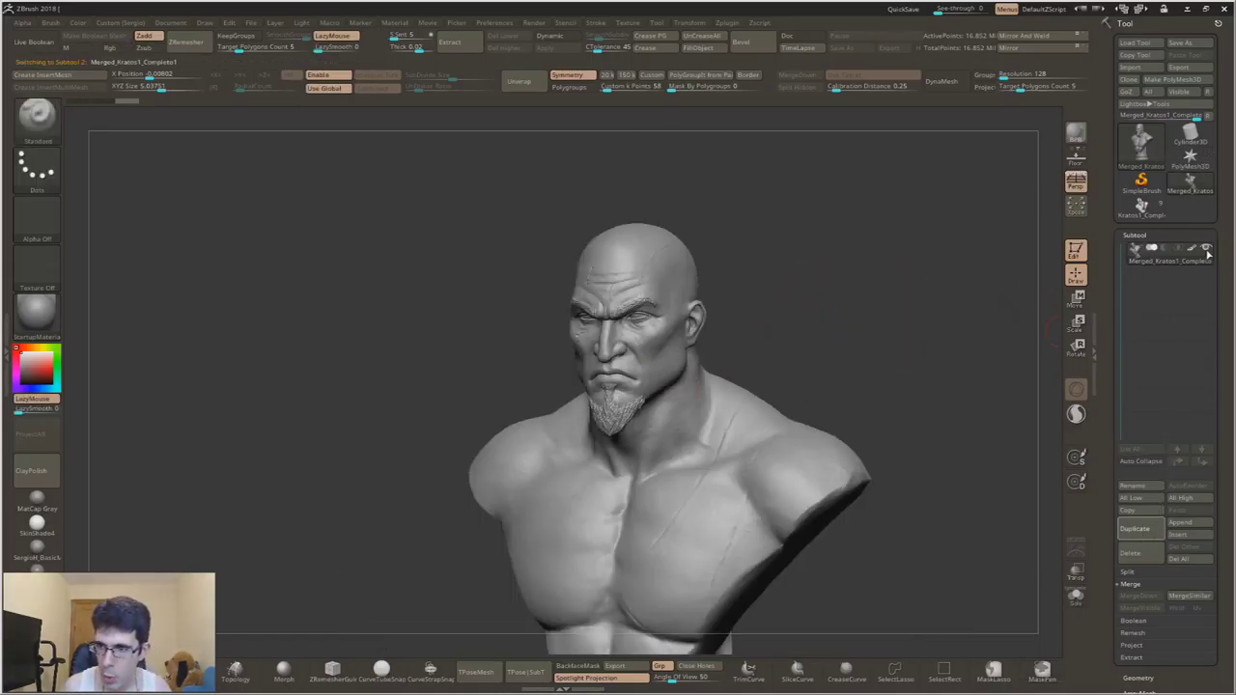
{"action": "right_click_drag", "start_coordinate": [782, 377], "coordinate": [787, 319], "text": "alt"}
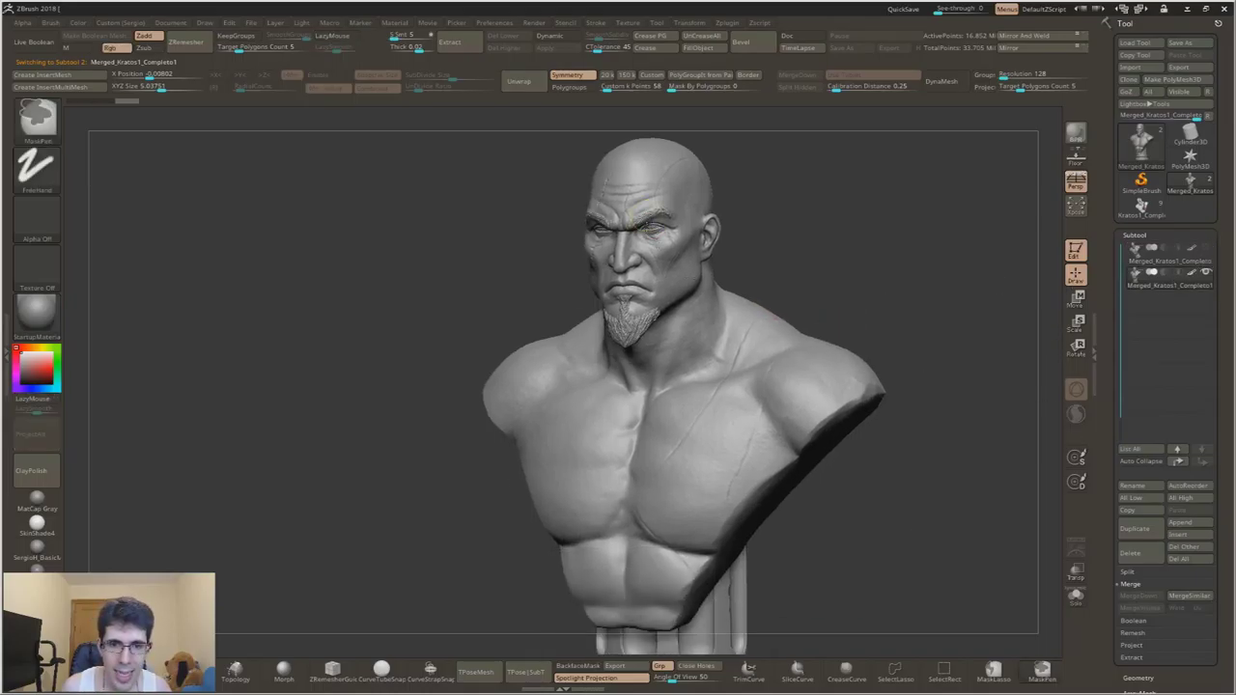
{"action": "left_click_drag", "start_coordinate": [1001, 76], "coordinate": [1013, 75]}
{"action": "left_click", "coordinate": [939, 79]}
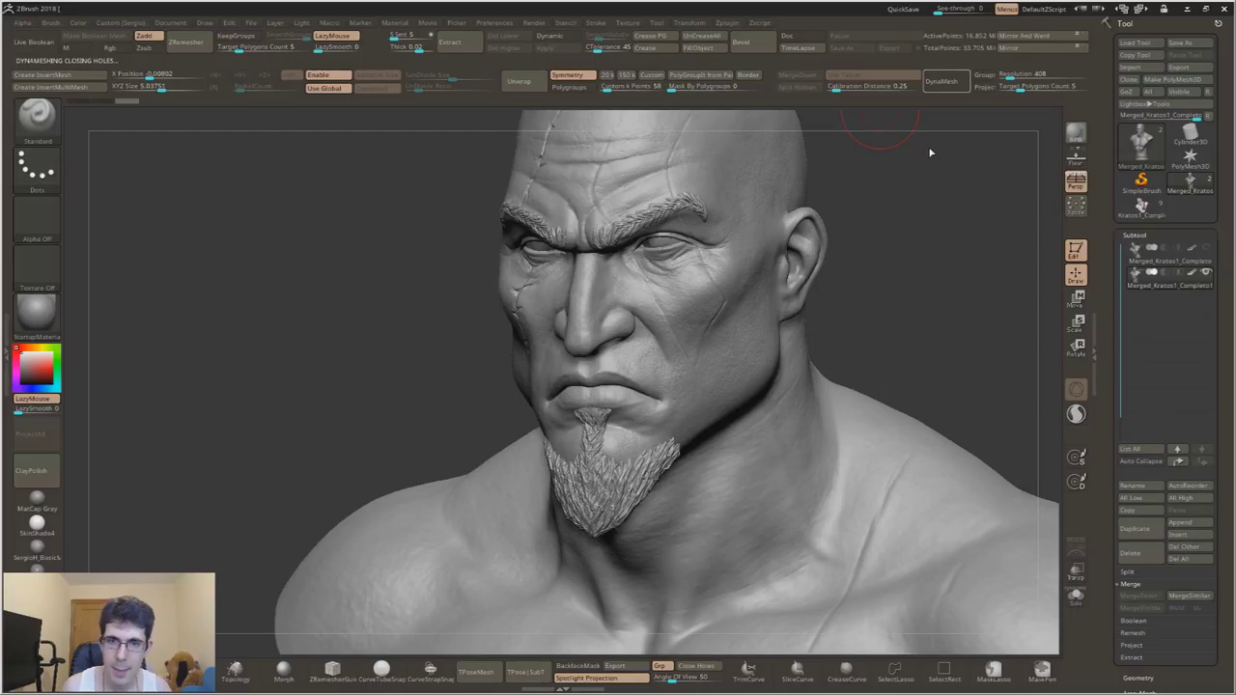
{"action": "mouse_move", "coordinate": [748, 330]}
{"action": "right_mouse_down"}
{"action": "mouse_move", "coordinate": [723, 326]}
{"action": "mouse_move", "coordinate": [711, 358]}
{"action": "mouse_move", "coordinate": [734, 289]}
{"action": "mouse_move", "coordinate": [745, 296]}
{"action": "mouse_move", "coordinate": [734, 366]}
{"action": "mouse_move", "coordinate": [693, 442]}
{"action": "mouse_move", "coordinate": [737, 402]}
{"action": "mouse_move", "coordinate": [683, 361]}
{"action": "right_mouse_up"}
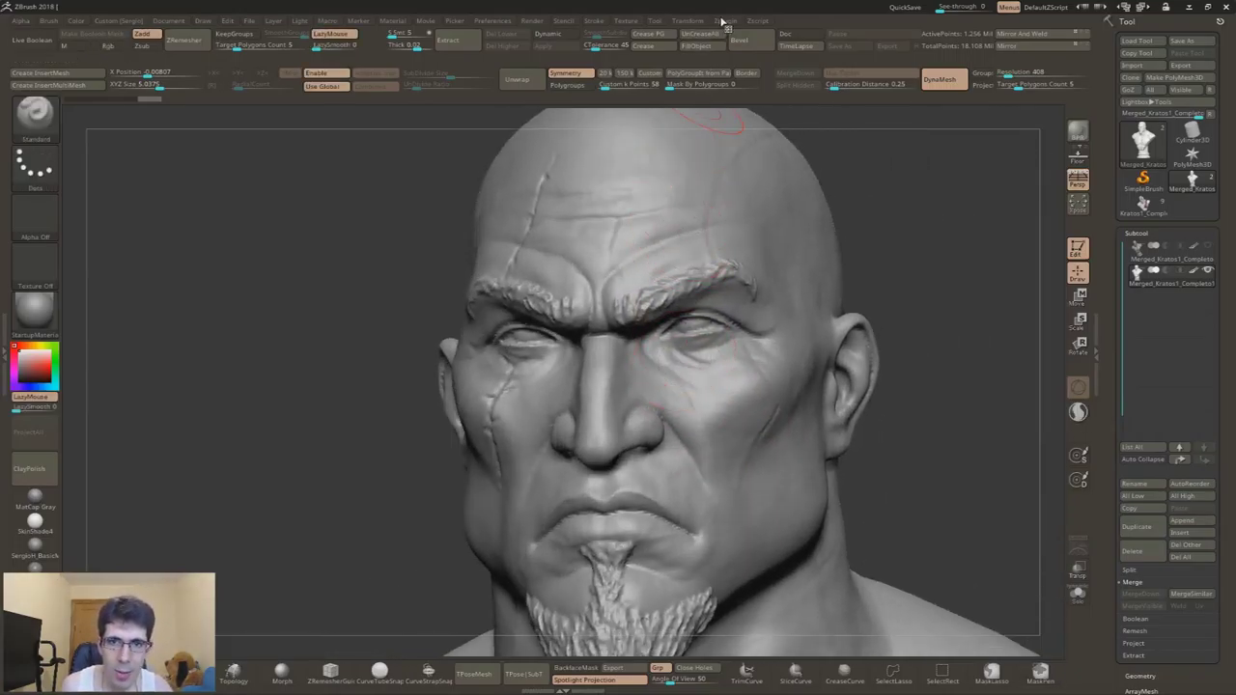
Step: Pre-process the bust in Decimation Master and decimate it at a lowered percentage
{"action": "left_click", "coordinate": [725, 20]}
{"action": "left_click", "coordinate": [771, 150]}
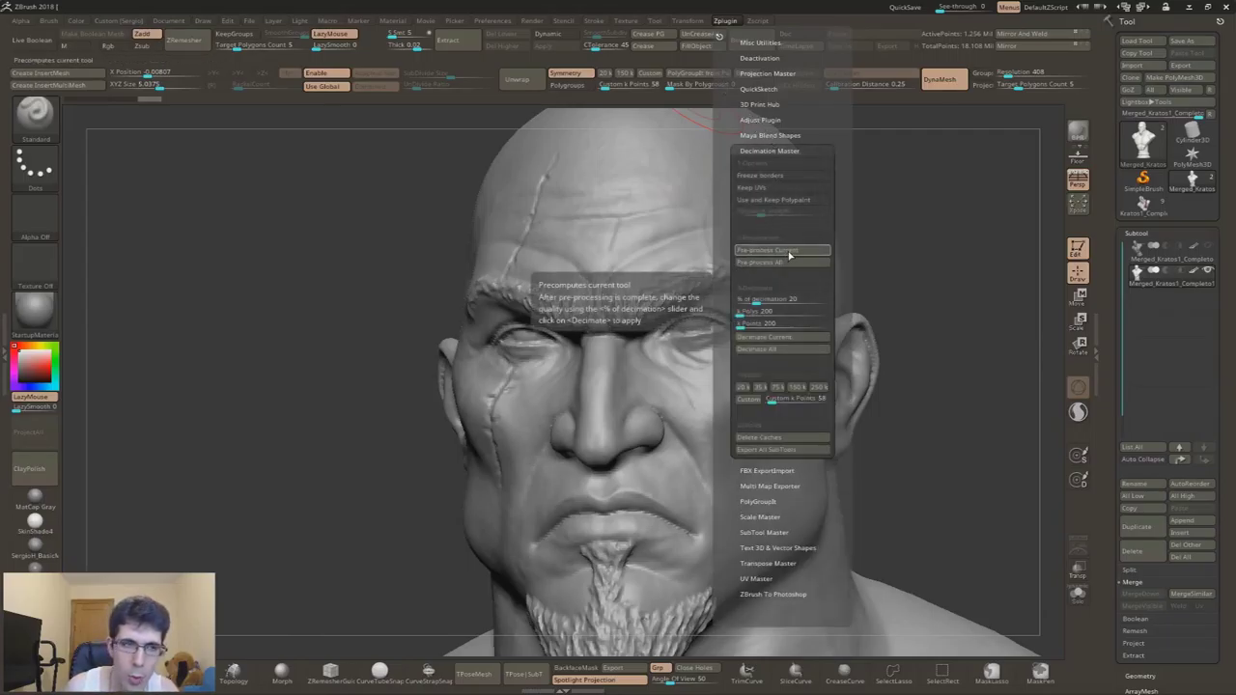
{"action": "left_click", "coordinate": [790, 254]}
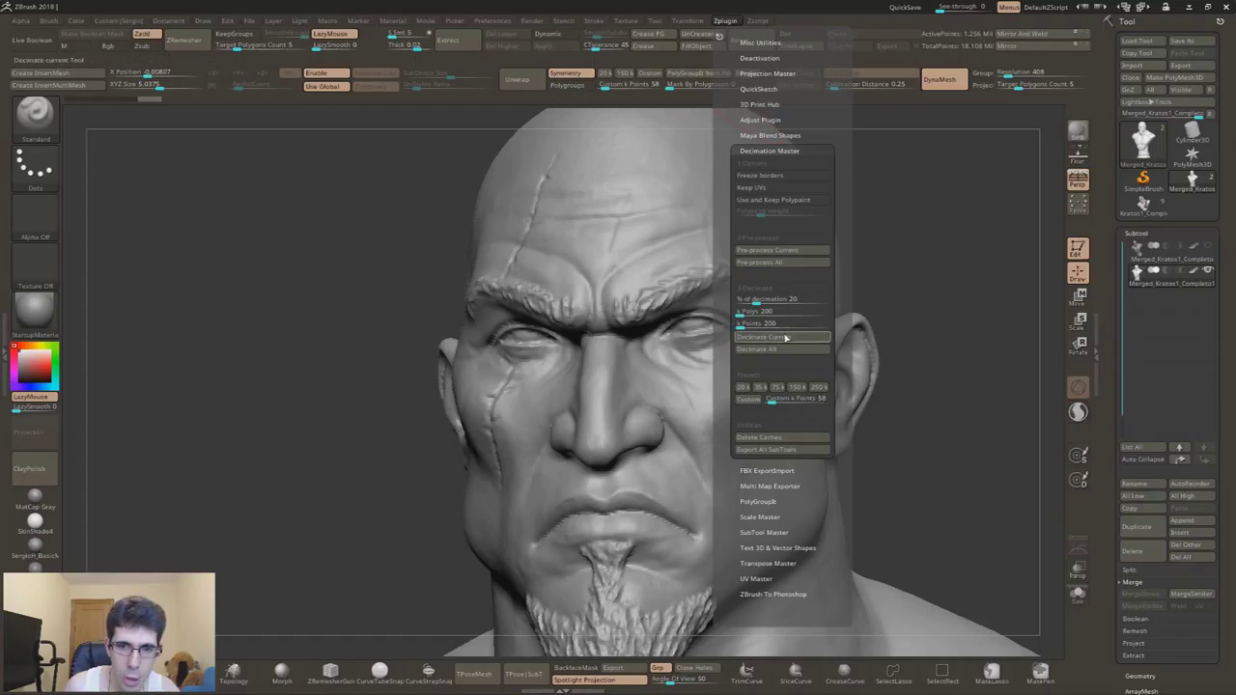
{"action": "left_click_drag", "start_coordinate": [755, 302], "coordinate": [745, 302]}
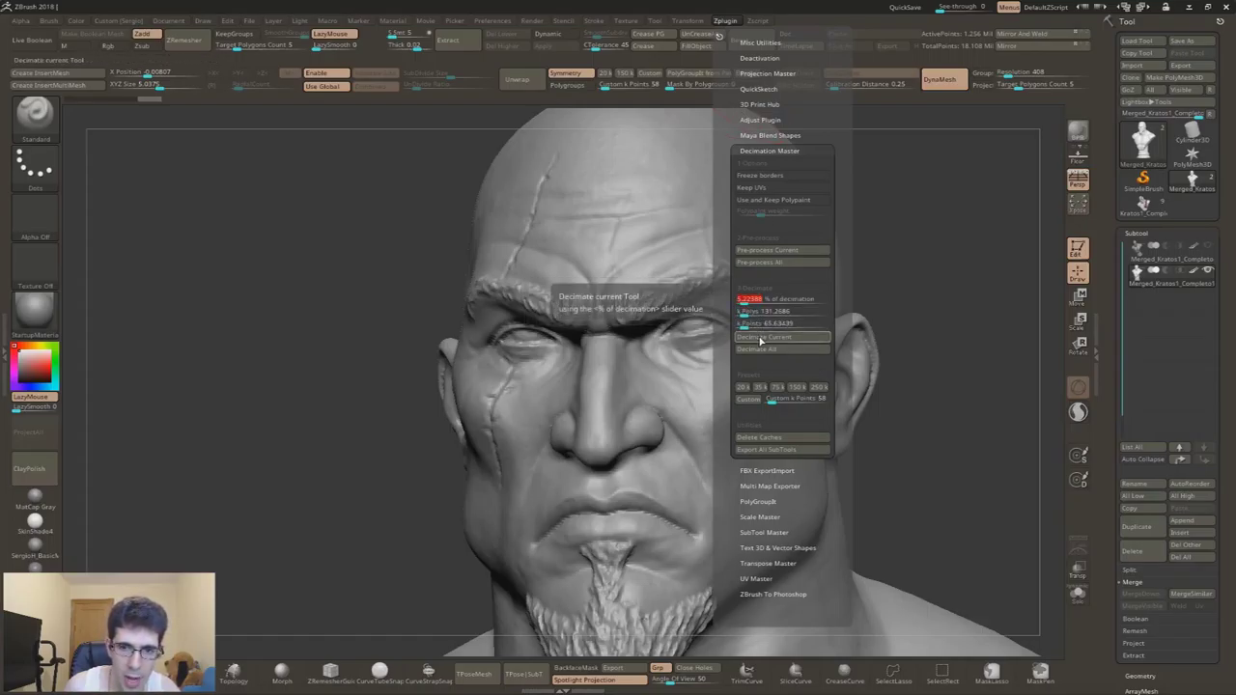
{"action": "left_click", "coordinate": [758, 340]}
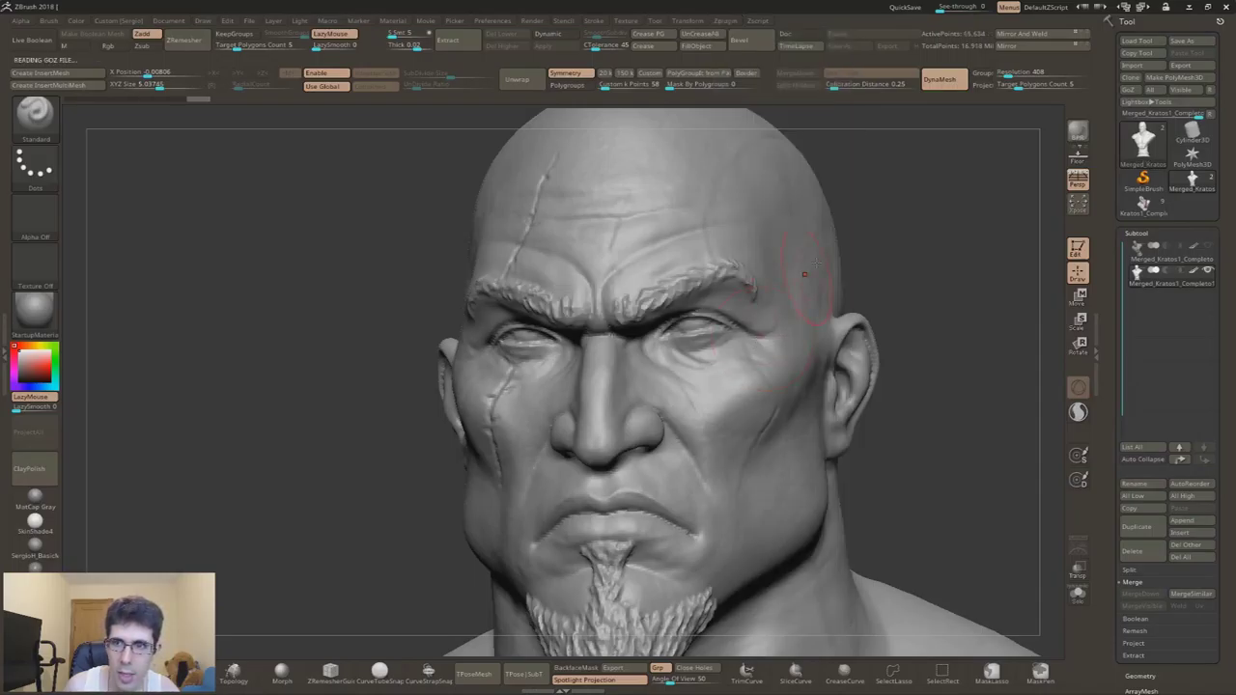
Step: Enter a new decimation percentage and decimate the bust again to 28,128 points
{"action": "left_click", "coordinate": [727, 22]}
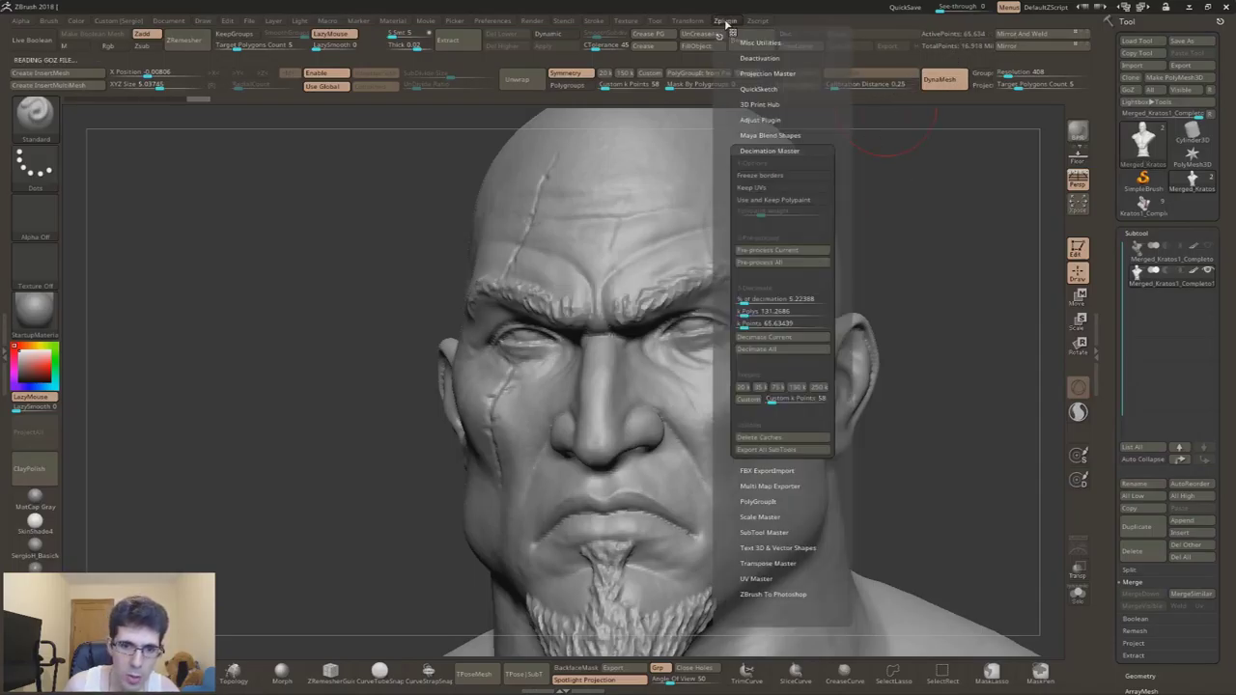
{"action": "left_click", "coordinate": [744, 302]}
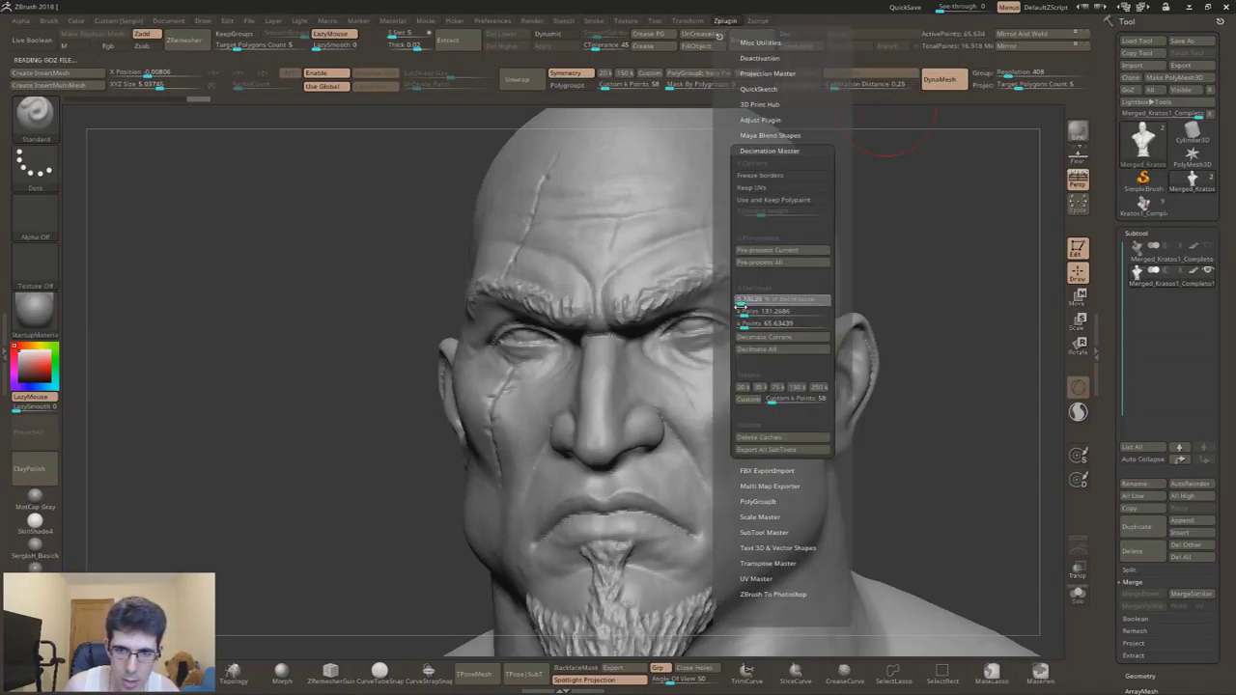
{"action": "type", "text": "1"}
{"action": "key", "text": "Return"}
{"action": "left_click", "coordinate": [758, 337]}
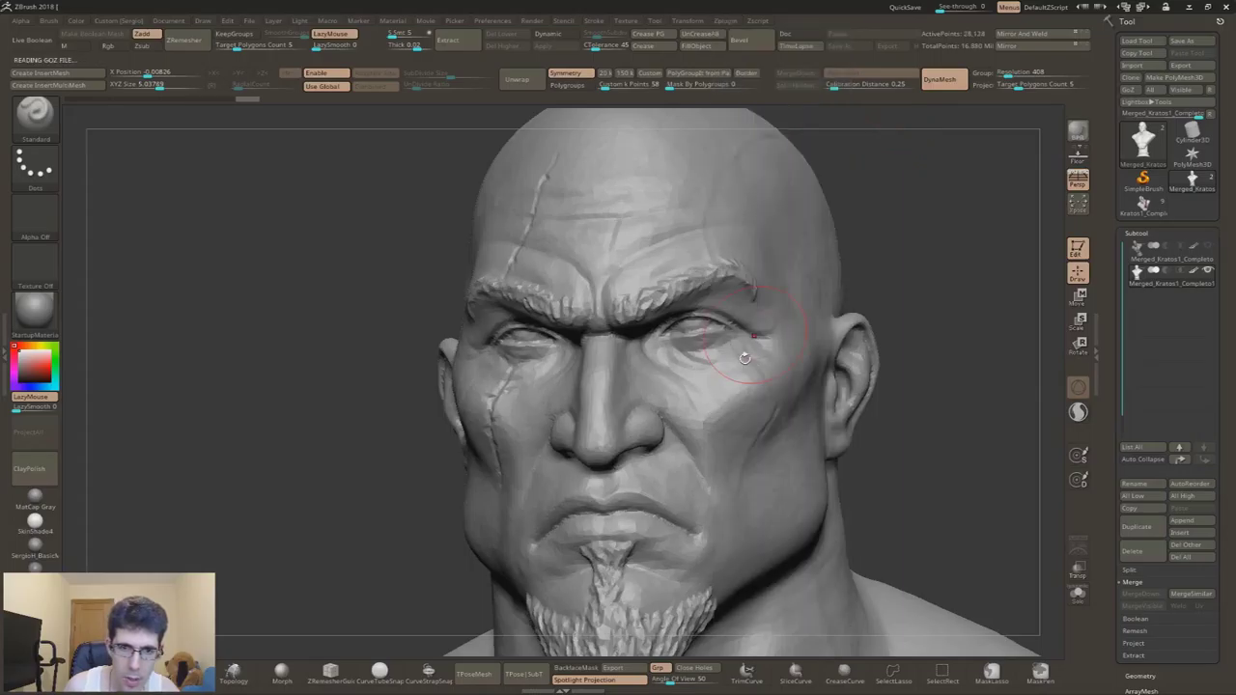
Step: Smooth the spot behind the bust's ear
{"action": "key", "text": "f"}
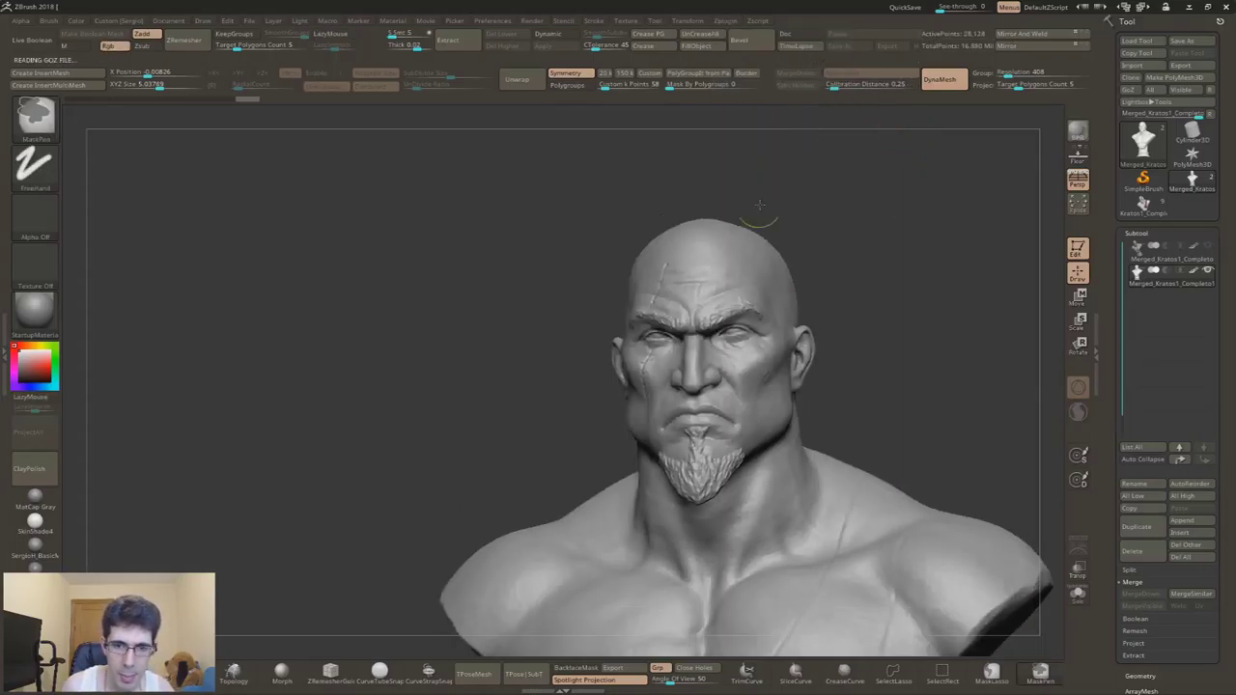
{"action": "mouse_move", "coordinate": [748, 254]}
{"action": "right_mouse_down"}
{"action": "mouse_move", "coordinate": [711, 242]}
{"action": "mouse_move", "coordinate": [680, 311]}
{"action": "right_mouse_up"}
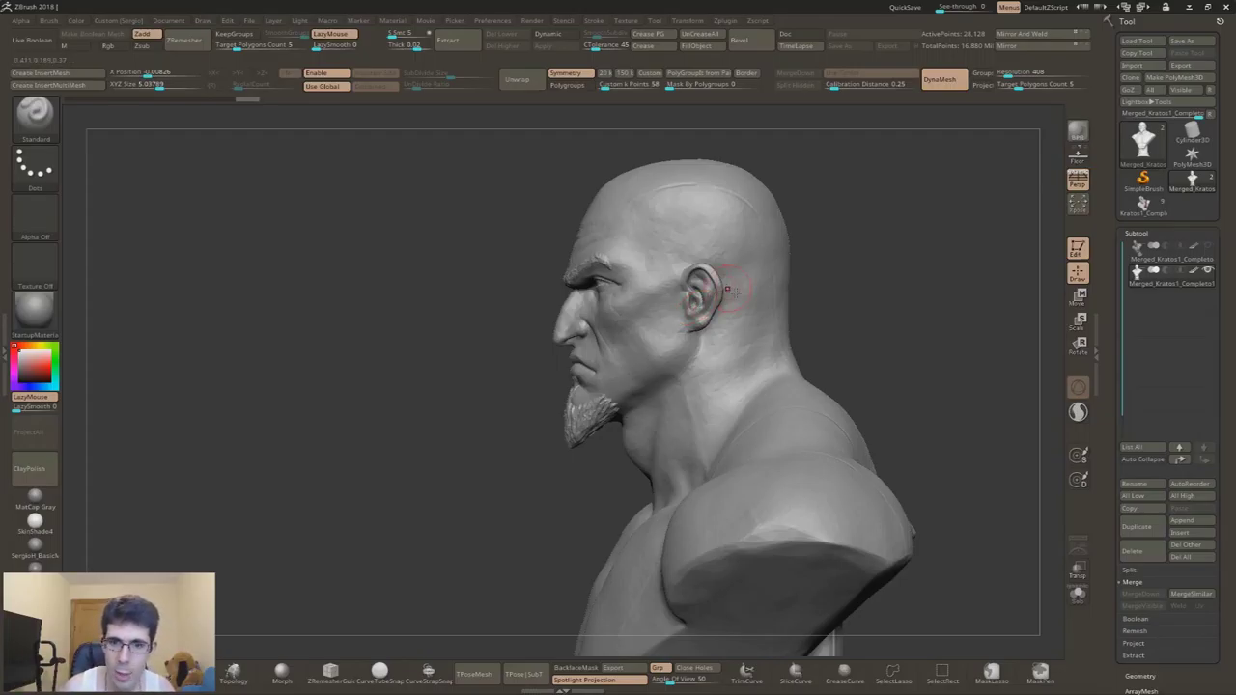
{"action": "key", "text": "shift"}
{"action": "left_click_drag", "start_coordinate": [778, 307], "coordinate": [935, 302], "text": "shift"}
Step: MaskLasso the head and make it its own polygroup with Group Masked
{"action": "left_click", "coordinate": [1148, 233]}
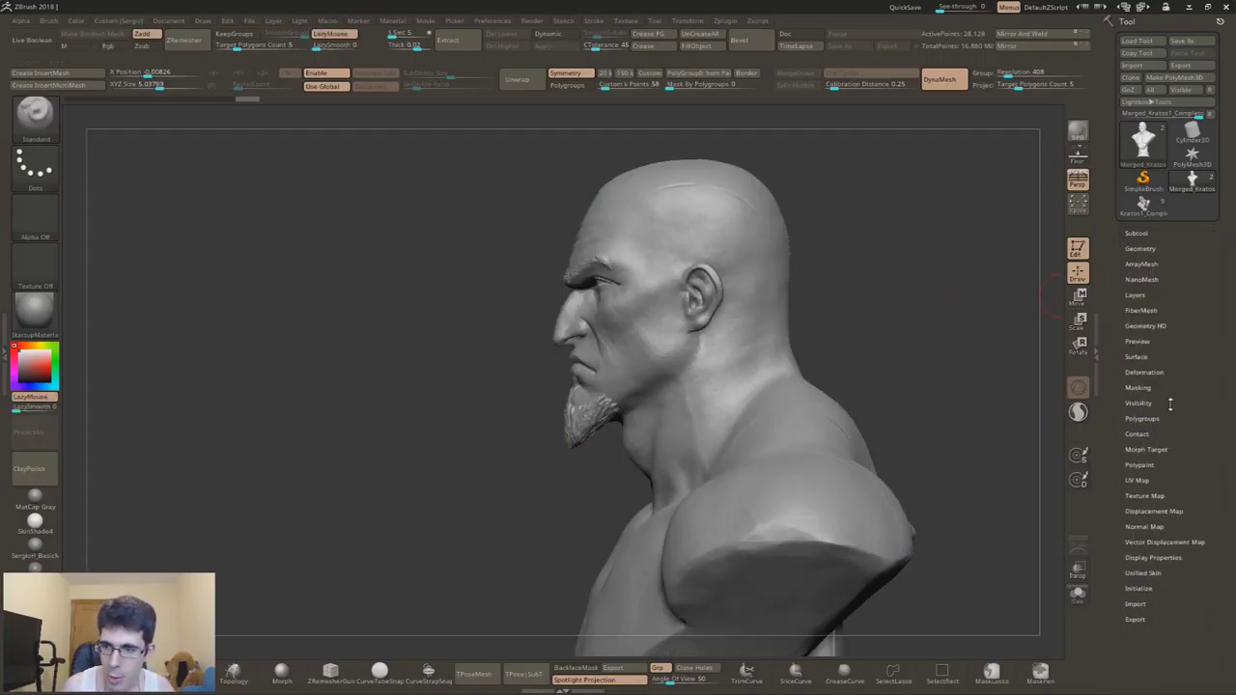
{"action": "left_click", "coordinate": [1142, 418]}
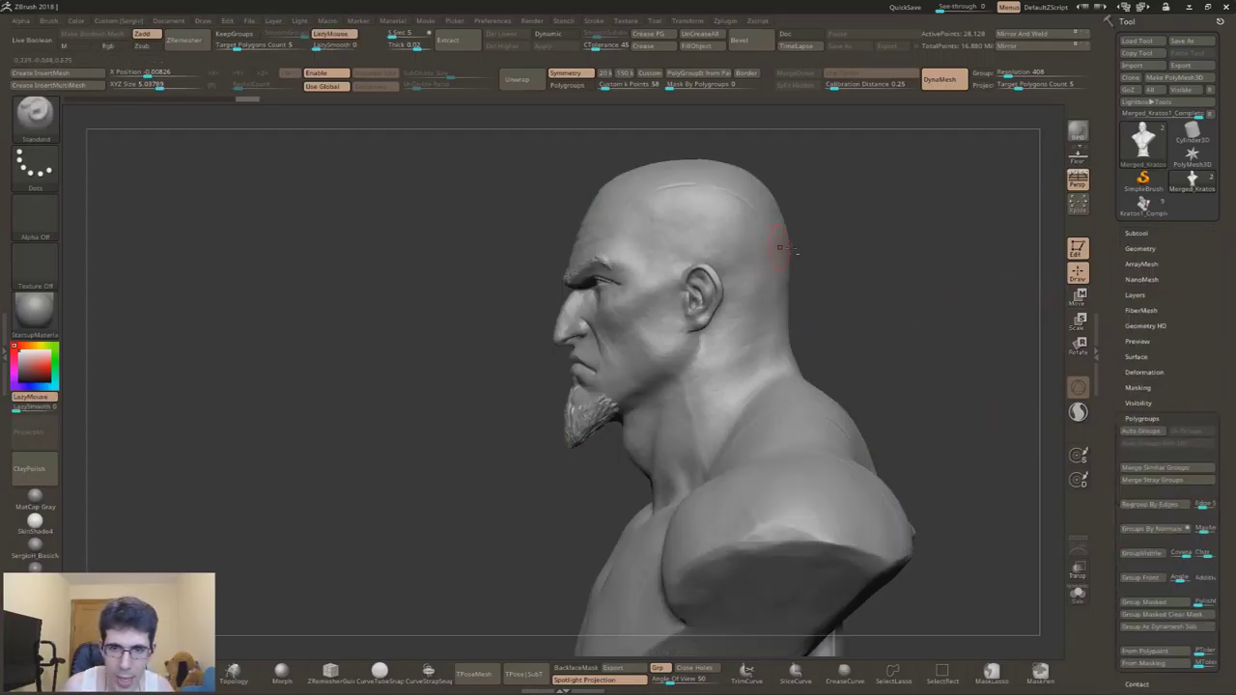
{"action": "left_click_drag", "start_coordinate": [773, 249], "coordinate": [739, 277]}
{"action": "key", "text": "ctrl"}
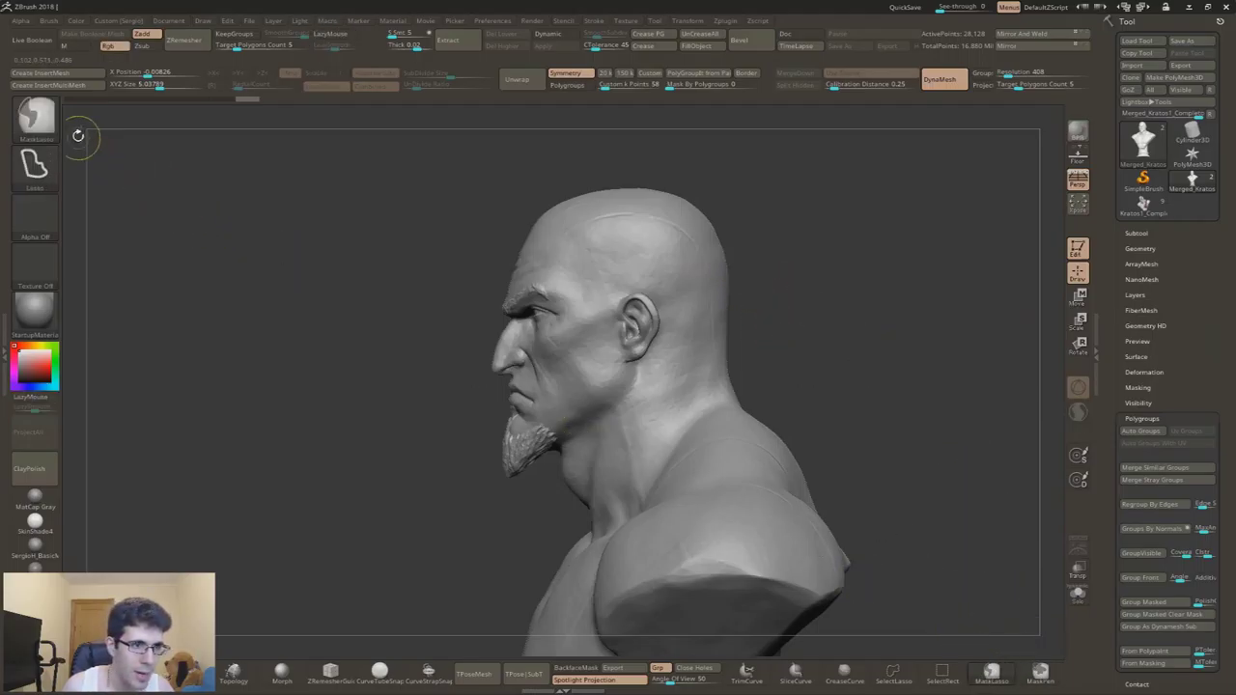
{"action": "left_click", "coordinate": [35, 116], "text": "ctrl"}
{"action": "left_click", "coordinate": [241, 189]}
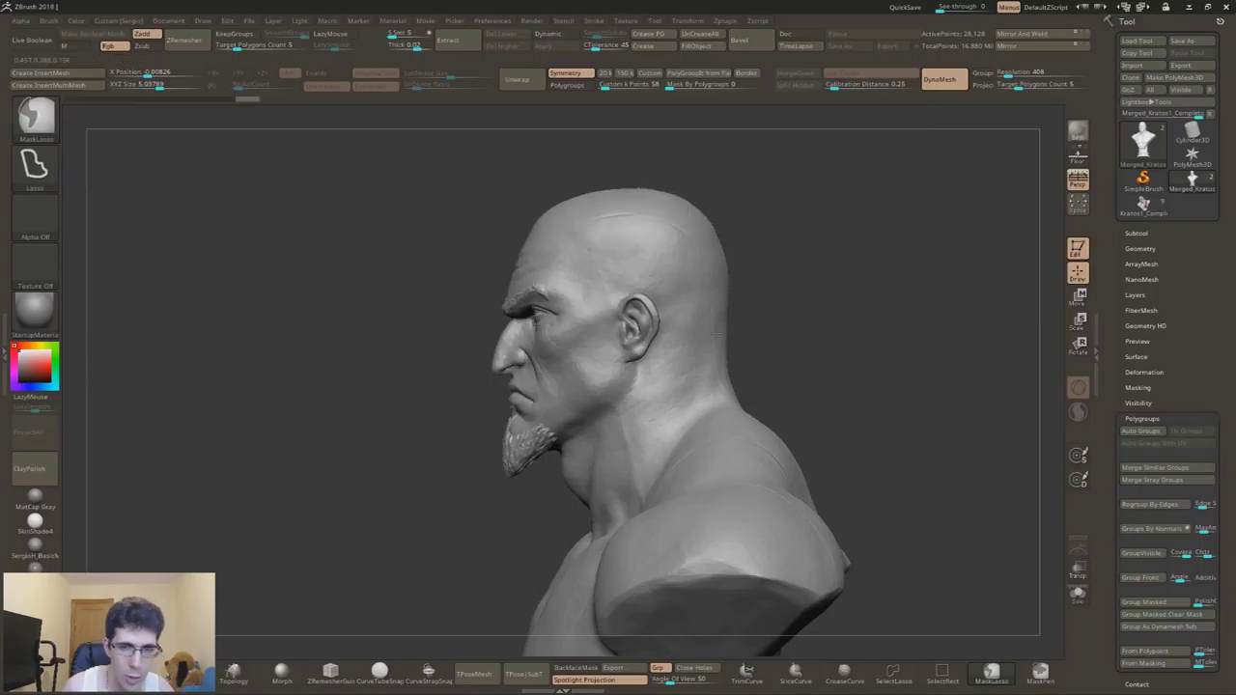
{"action": "left_click_drag", "start_coordinate": [875, 243], "coordinate": [565, 519]}
{"action": "left_click", "coordinate": [1144, 603]}
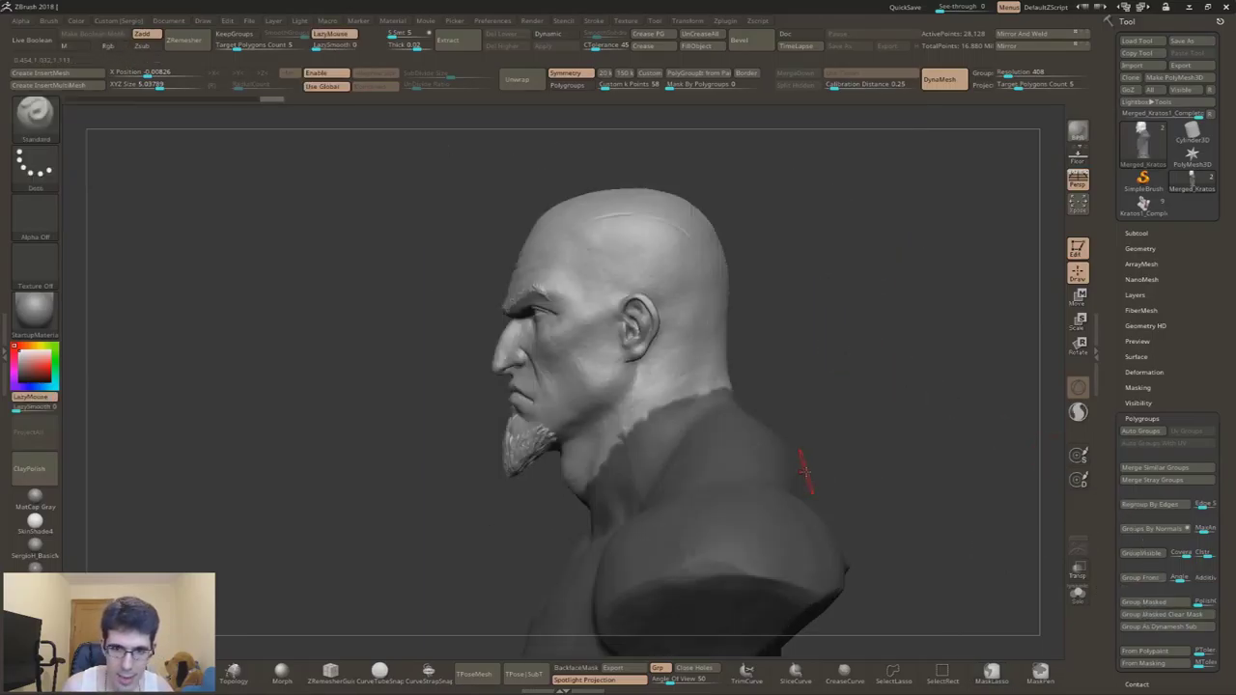
Step: Mask the column base and group it as a separate polygroup
{"action": "key", "text": "shift+f"}
{"action": "left_click", "coordinate": [783, 280], "text": "ctrl+shift"}
{"action": "mouse_move", "coordinate": [783, 280]}
{"action": "left_mouse_down"}
{"action": "mouse_move", "coordinate": [759, 202]}
{"action": "mouse_move", "coordinate": [775, 241]}
{"action": "mouse_move", "coordinate": [1099, 618]}
{"action": "left_mouse_up"}
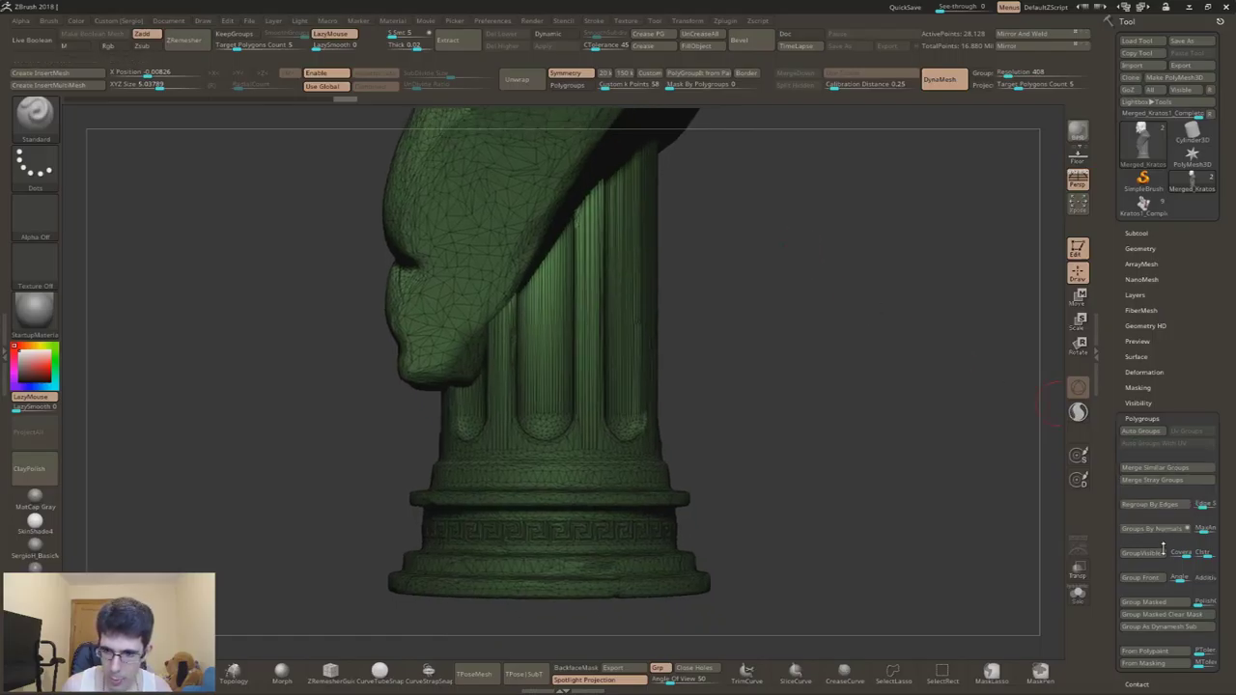
{"action": "left_click", "coordinate": [1144, 601]}
{"action": "mouse_move", "coordinate": [856, 469]}
{"action": "left_mouse_down"}
{"action": "mouse_move", "coordinate": [844, 472]}
{"action": "mouse_move", "coordinate": [788, 309]}
{"action": "mouse_move", "coordinate": [786, 348]}
{"action": "mouse_move", "coordinate": [830, 358]}
{"action": "mouse_move", "coordinate": [819, 276]}
{"action": "left_mouse_up"}
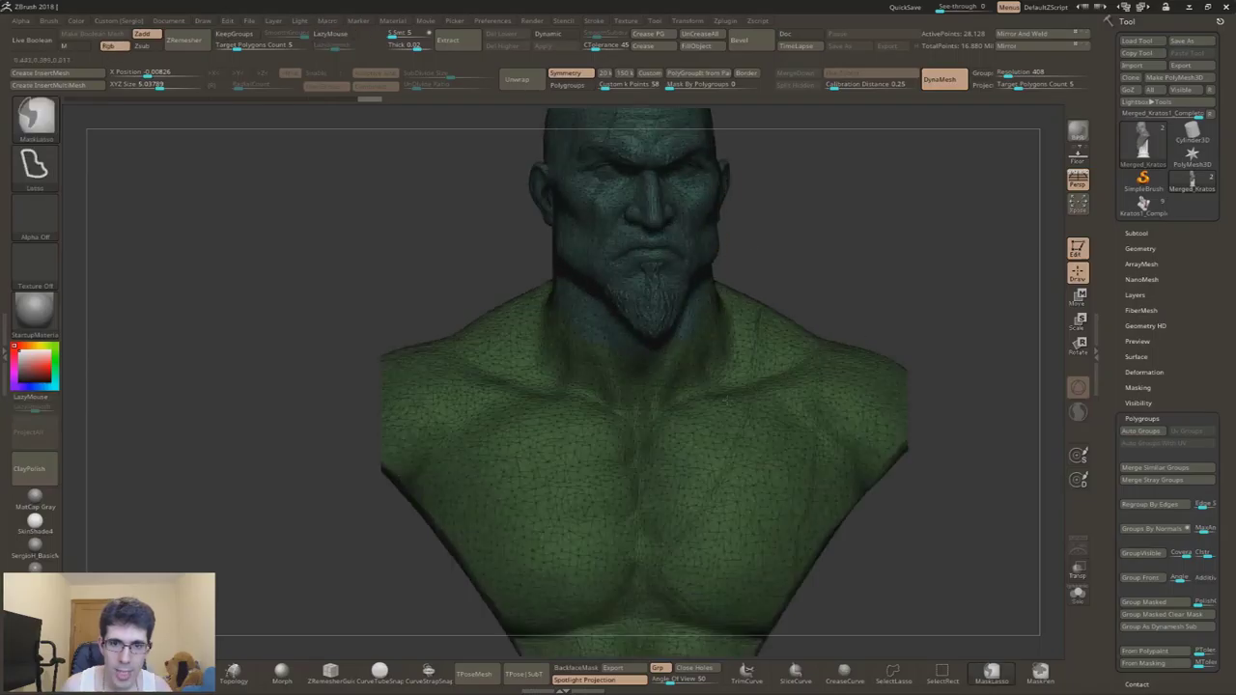
{"action": "key", "text": "shift+f"}
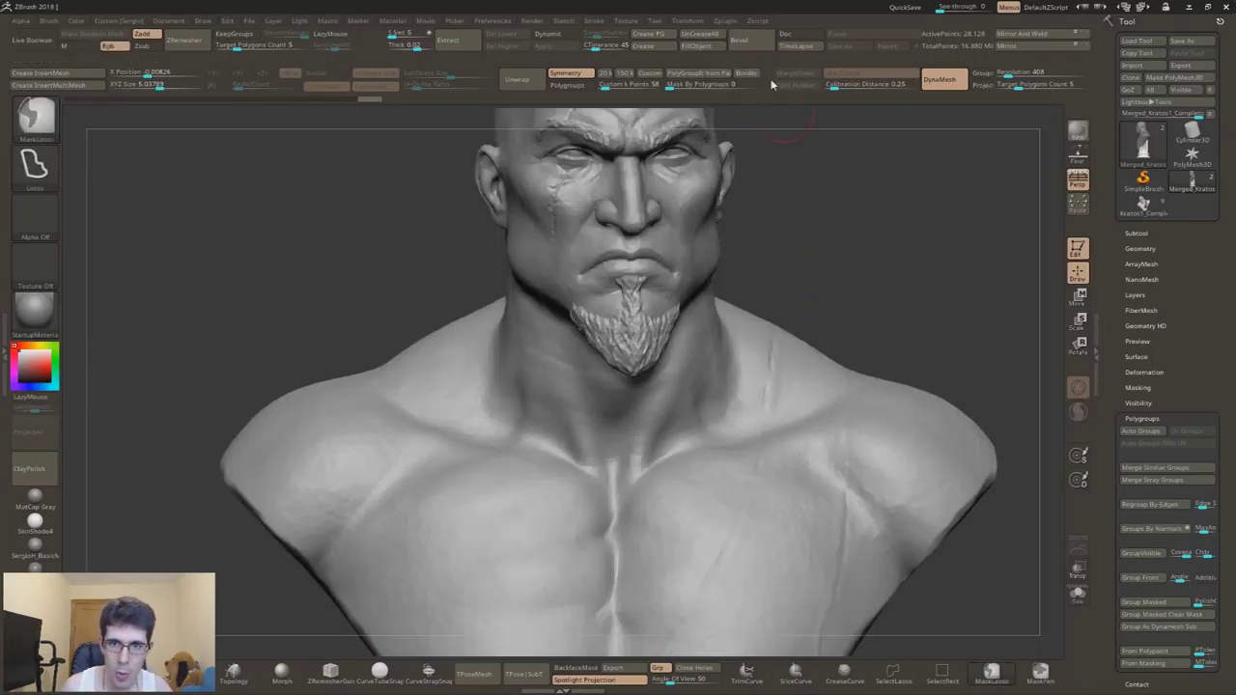
{"action": "left_click", "coordinate": [726, 20]}
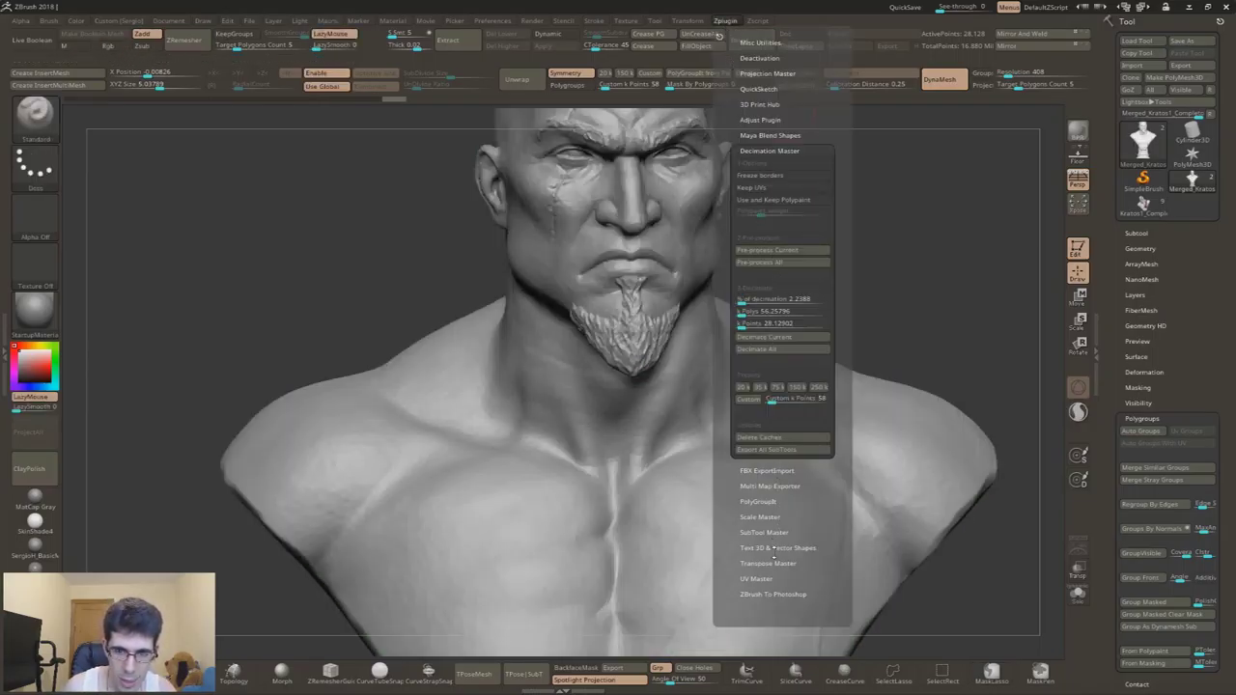
Step: In UV Master, disable Symmetry, enable Polygroups, unwrap into 4 islands, and flatten the layout
{"action": "left_click", "coordinate": [729, 20]}
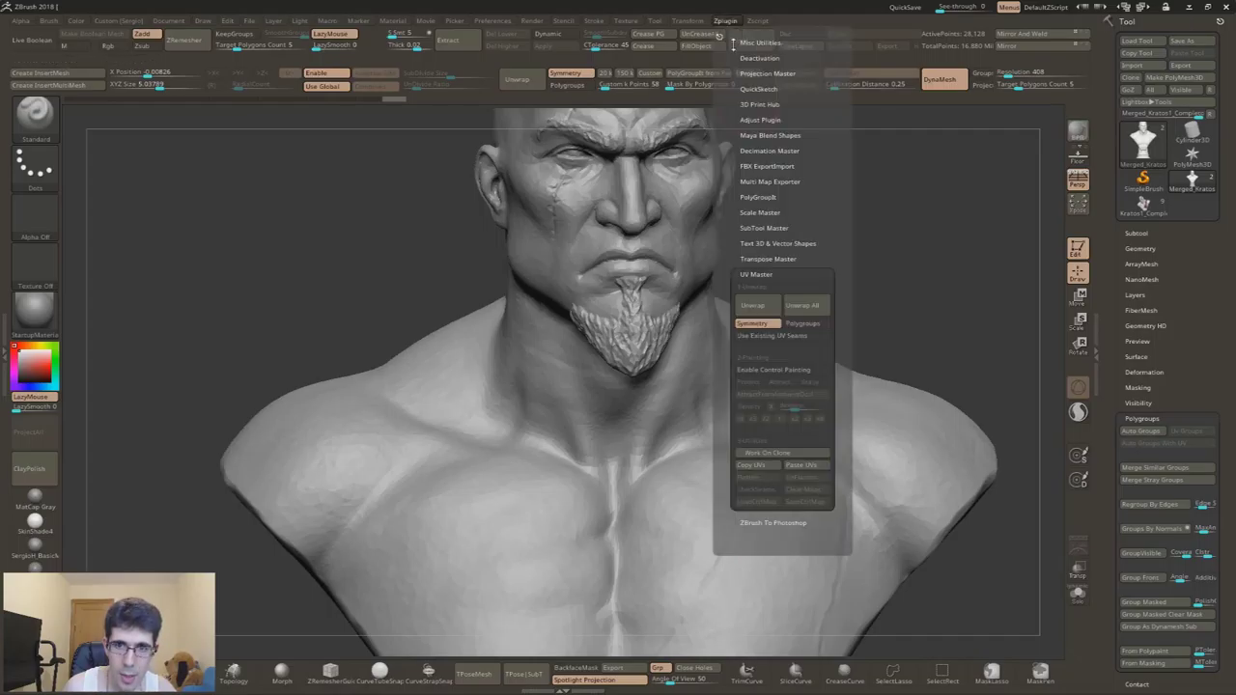
{"action": "left_click", "coordinate": [758, 322]}
{"action": "left_click", "coordinate": [806, 323]}
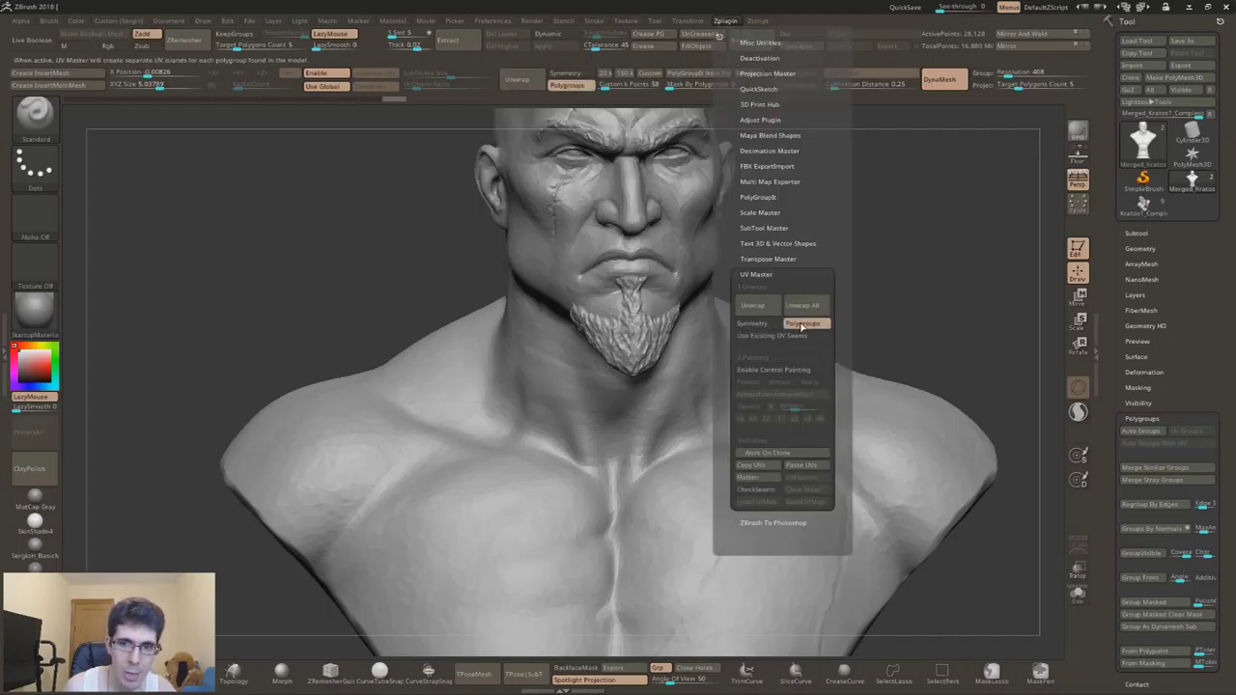
{"action": "left_click", "coordinate": [745, 310]}
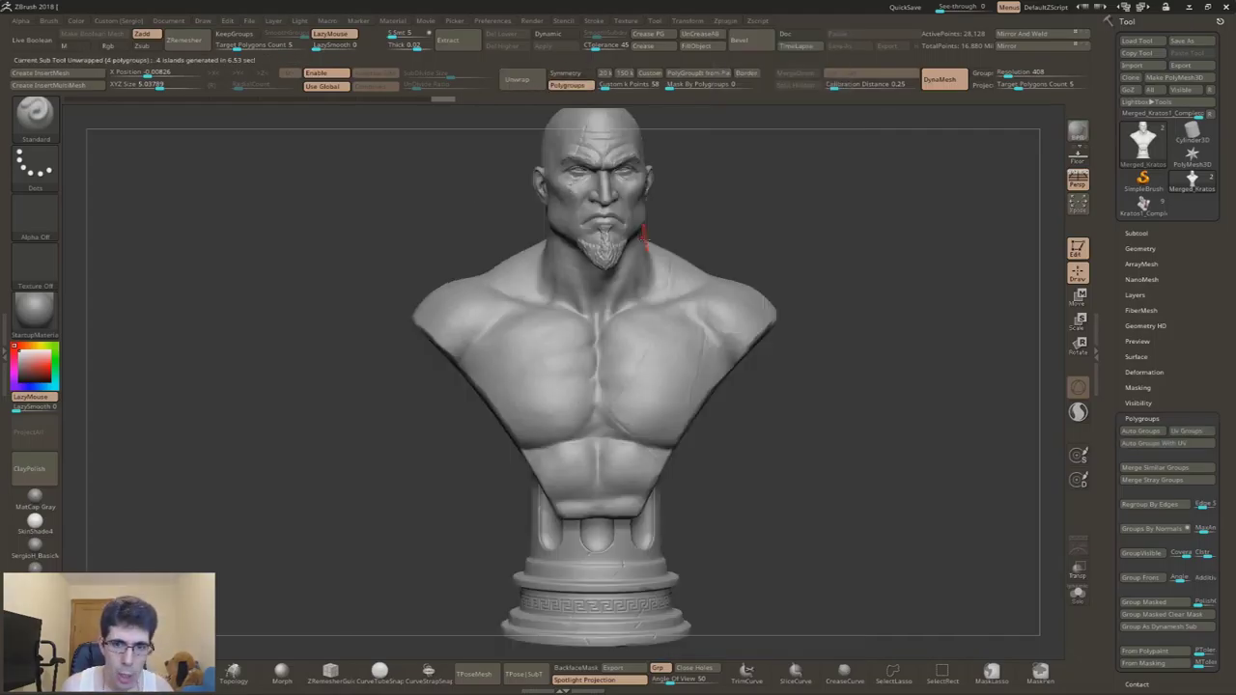
{"action": "mouse_move", "coordinate": [540, 338]}
{"action": "left_mouse_down"}
{"action": "mouse_move", "coordinate": [625, 336]}
{"action": "mouse_move", "coordinate": [719, 170]}
{"action": "left_mouse_up"}
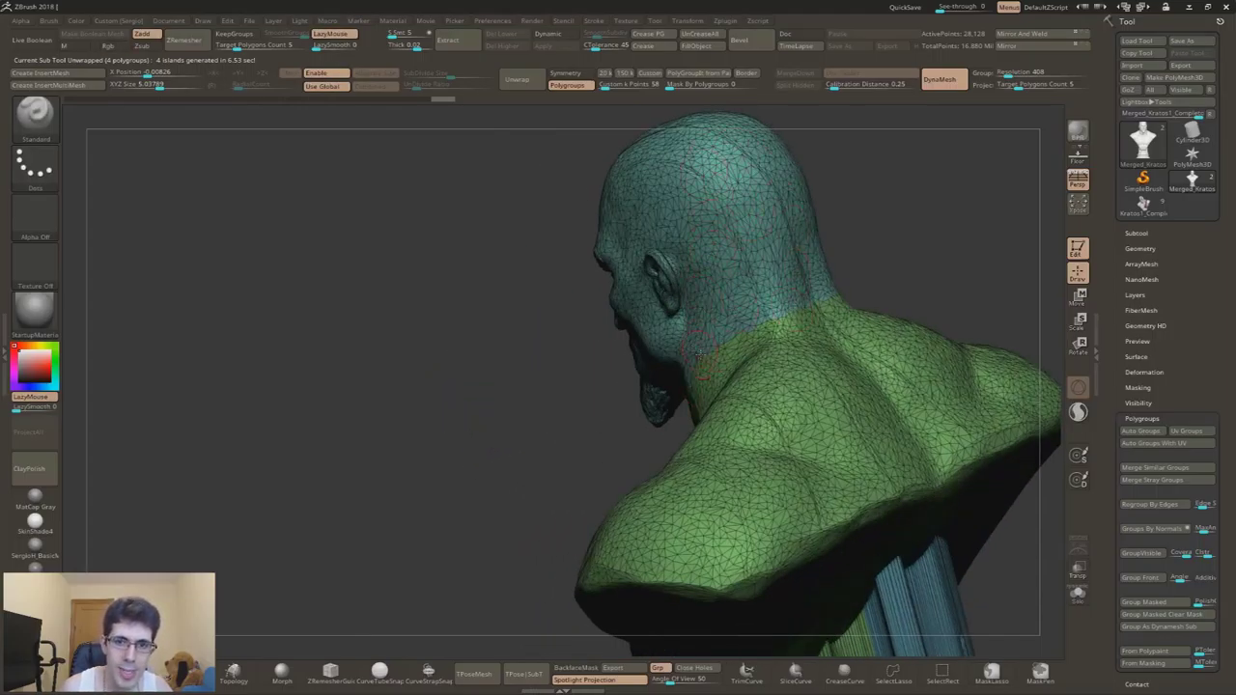
{"action": "left_click_drag", "start_coordinate": [696, 340], "coordinate": [773, 336]}
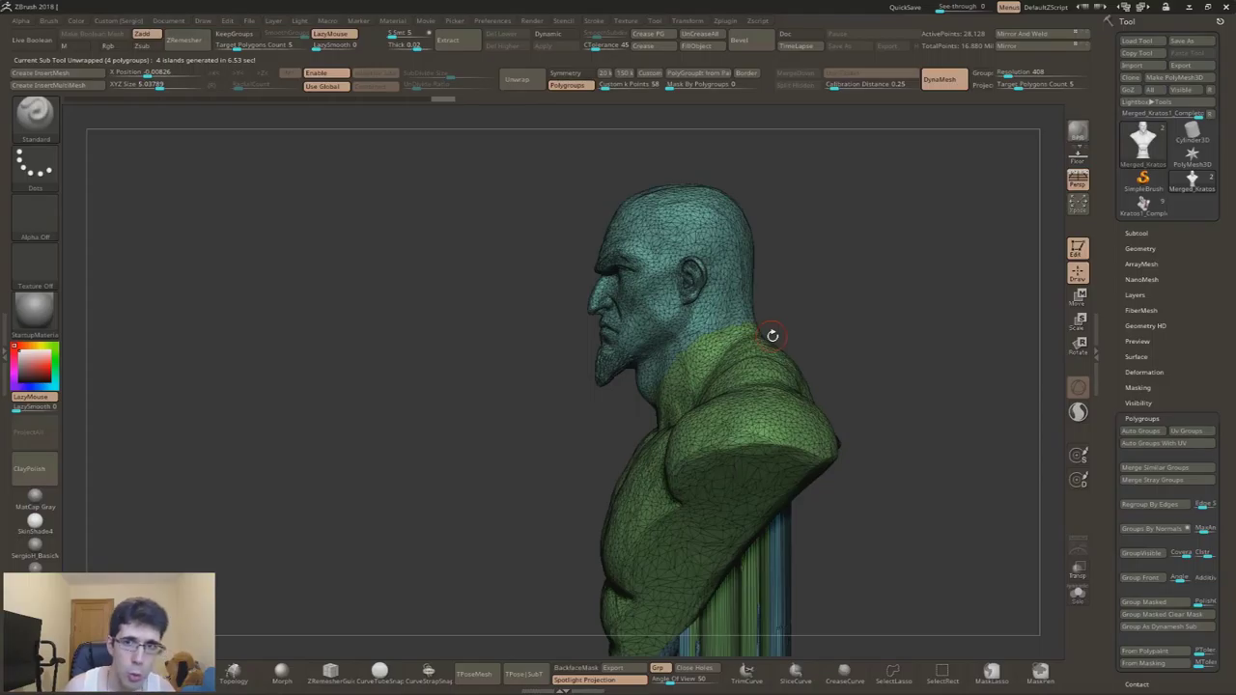
{"action": "left_click", "coordinate": [722, 23]}
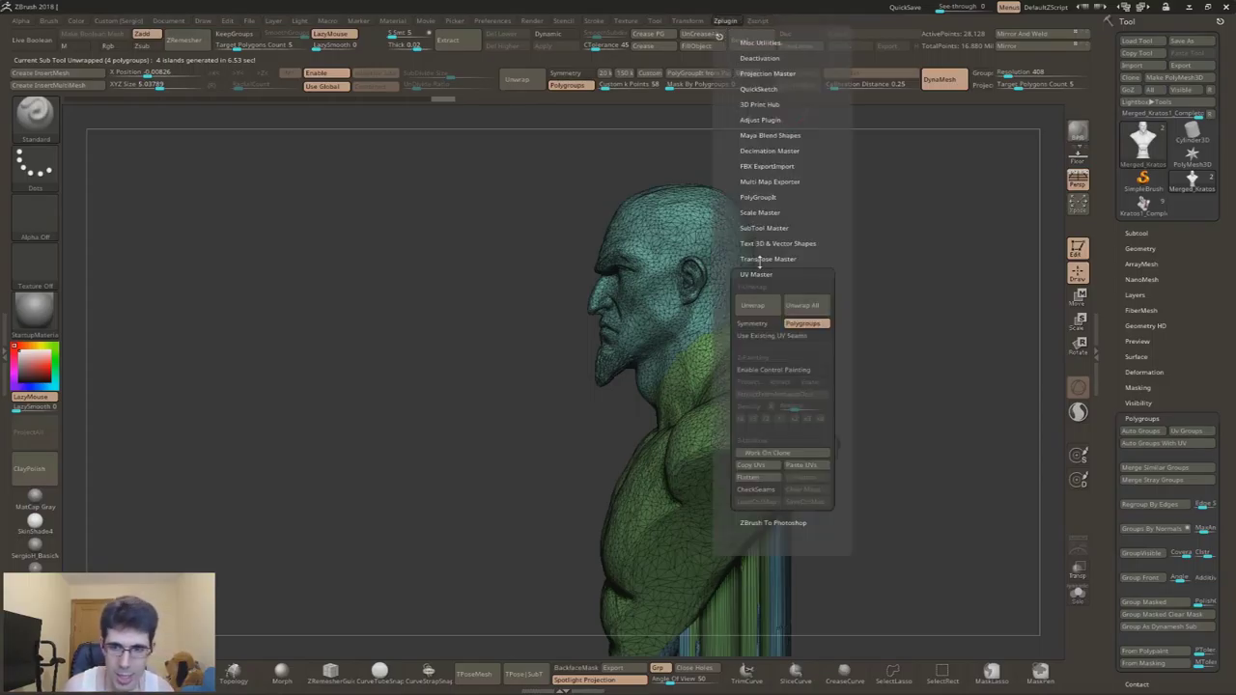
{"action": "left_click", "coordinate": [772, 477]}
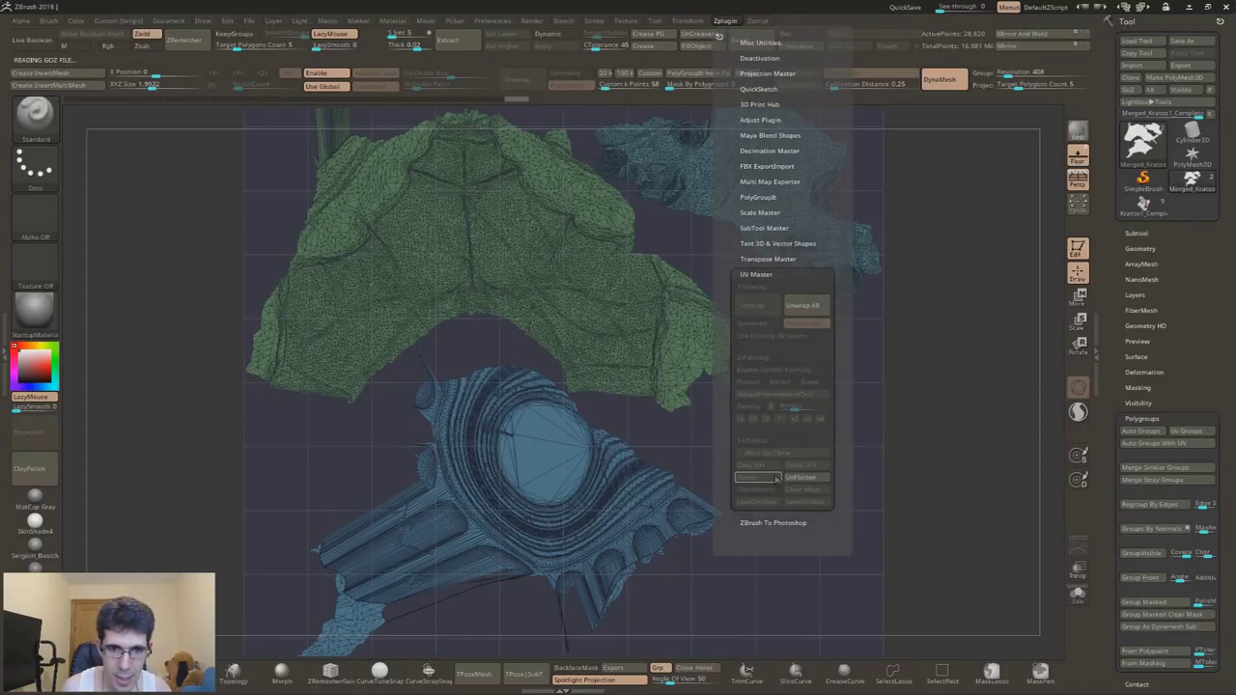
Step: Inspect the blue UV island up close, then undo the accidental gizmo move of it
{"action": "left_click_drag", "start_coordinate": [612, 300], "coordinate": [780, 427]}
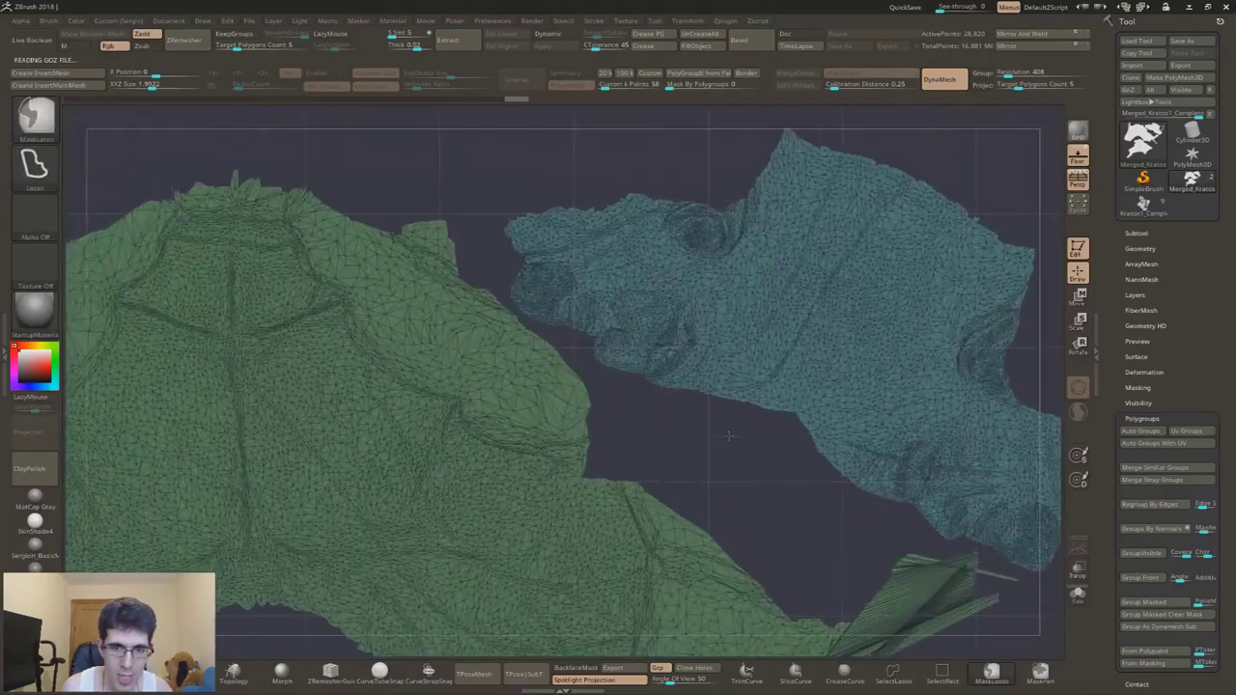
{"action": "mouse_move", "coordinate": [931, 511]}
{"action": "left_mouse_down", "text": "alt"}
{"action": "mouse_move", "coordinate": [662, 353]}
{"action": "mouse_move", "coordinate": [872, 495]}
{"action": "left_mouse_up", "text": "alt"}
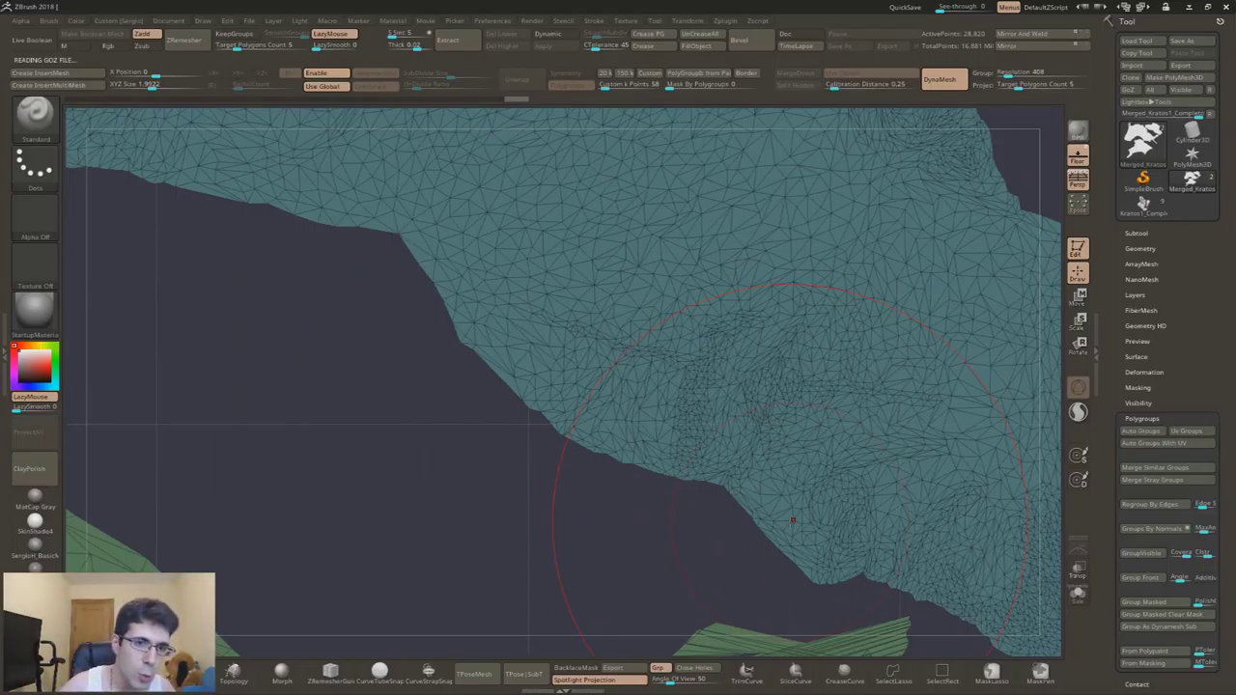
{"action": "key", "text": "f"}
{"action": "left_click_drag", "start_coordinate": [792, 521], "coordinate": [712, 383]}
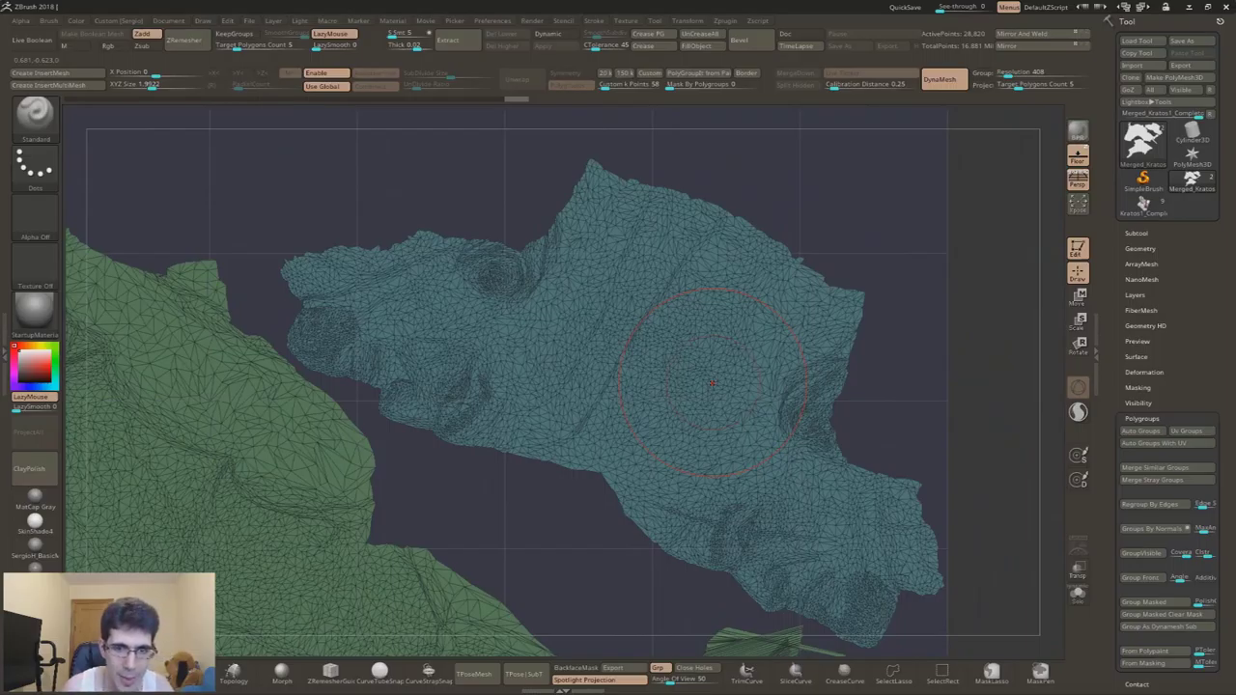
{"action": "right_click_drag", "start_coordinate": [713, 383], "coordinate": [540, 406]}
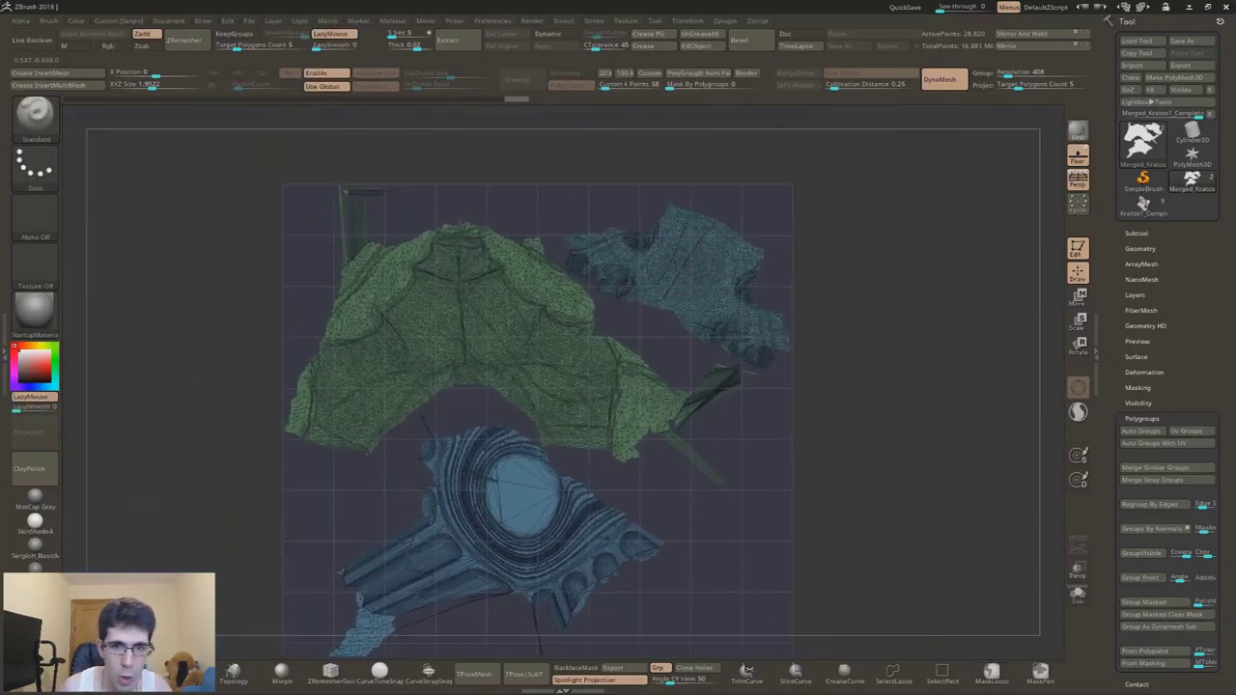
{"action": "key", "text": "w"}
{"action": "left_click", "coordinate": [676, 279], "text": "ctrl"}
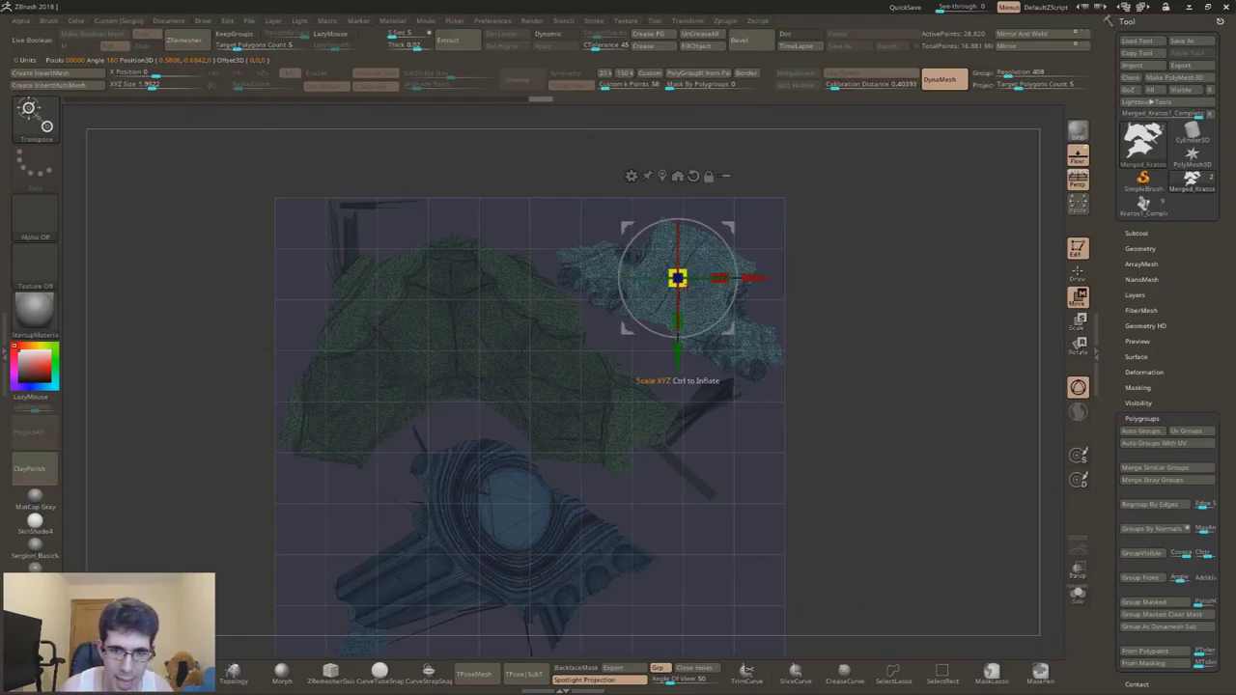
{"action": "left_click_drag", "start_coordinate": [677, 279], "coordinate": [645, 281]}
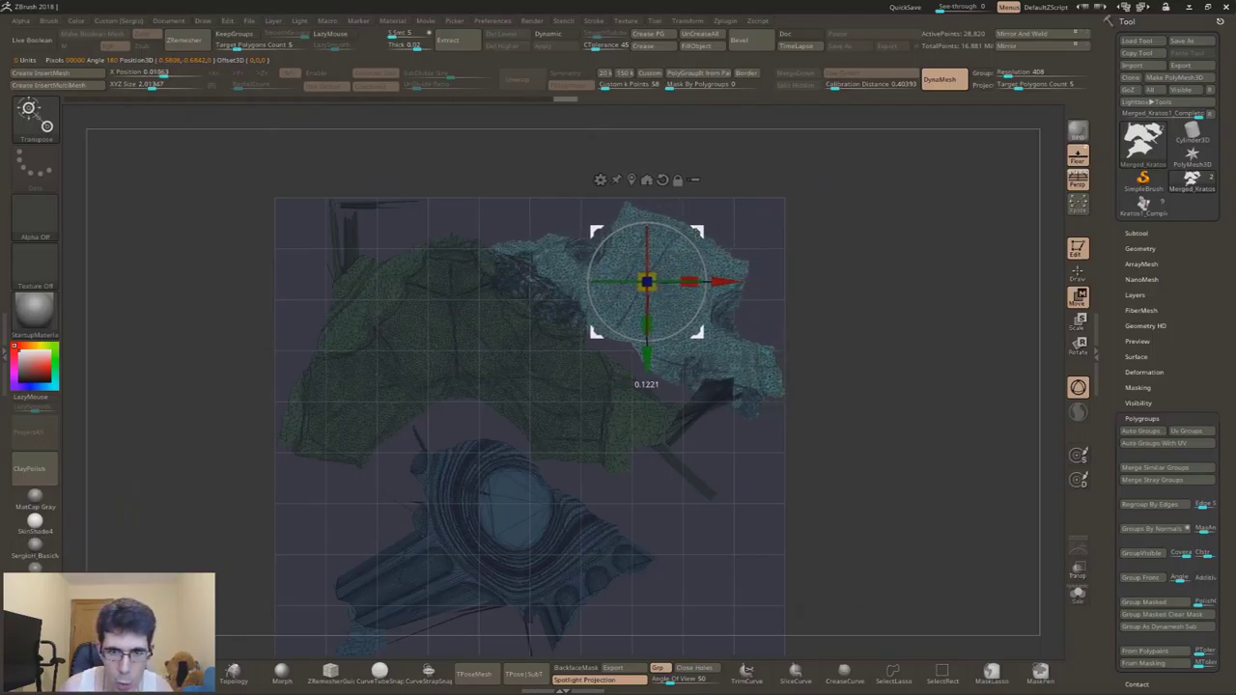
{"action": "key", "text": "ctrl+z"}
Step: Unflatten the layout in UV Master to restore the 3D bust
{"action": "key", "text": "q"}
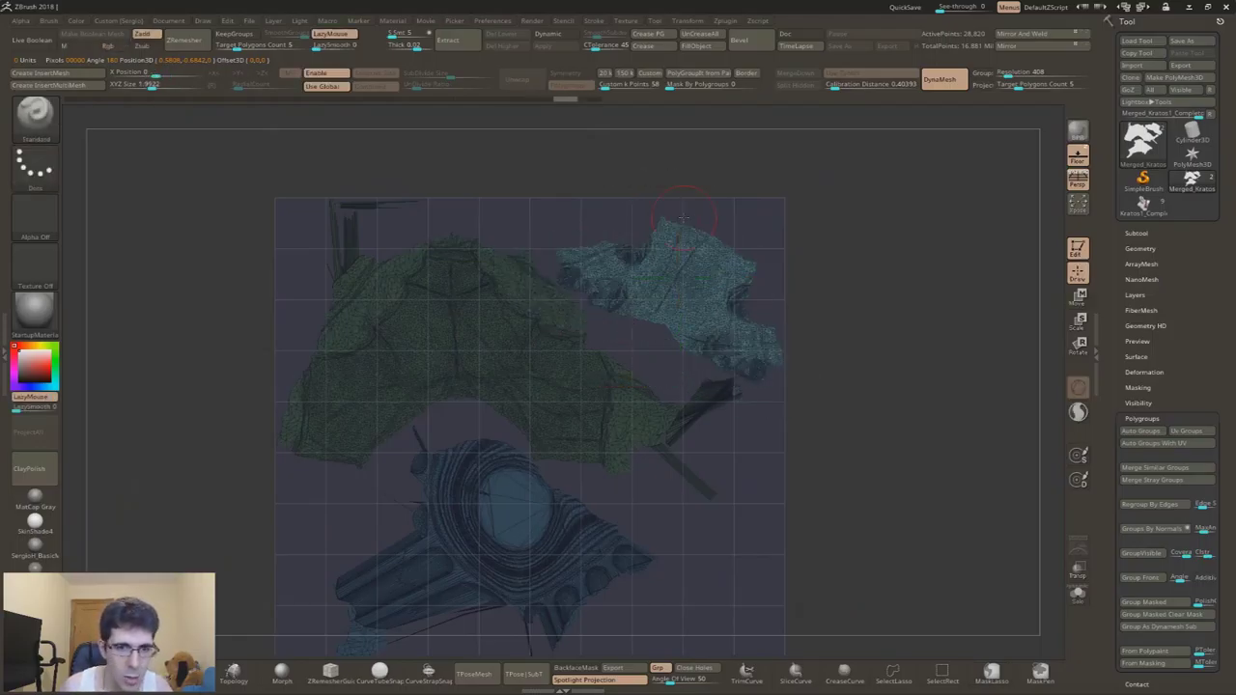
{"action": "right_click_drag", "start_coordinate": [681, 217], "coordinate": [719, 252], "text": "alt"}
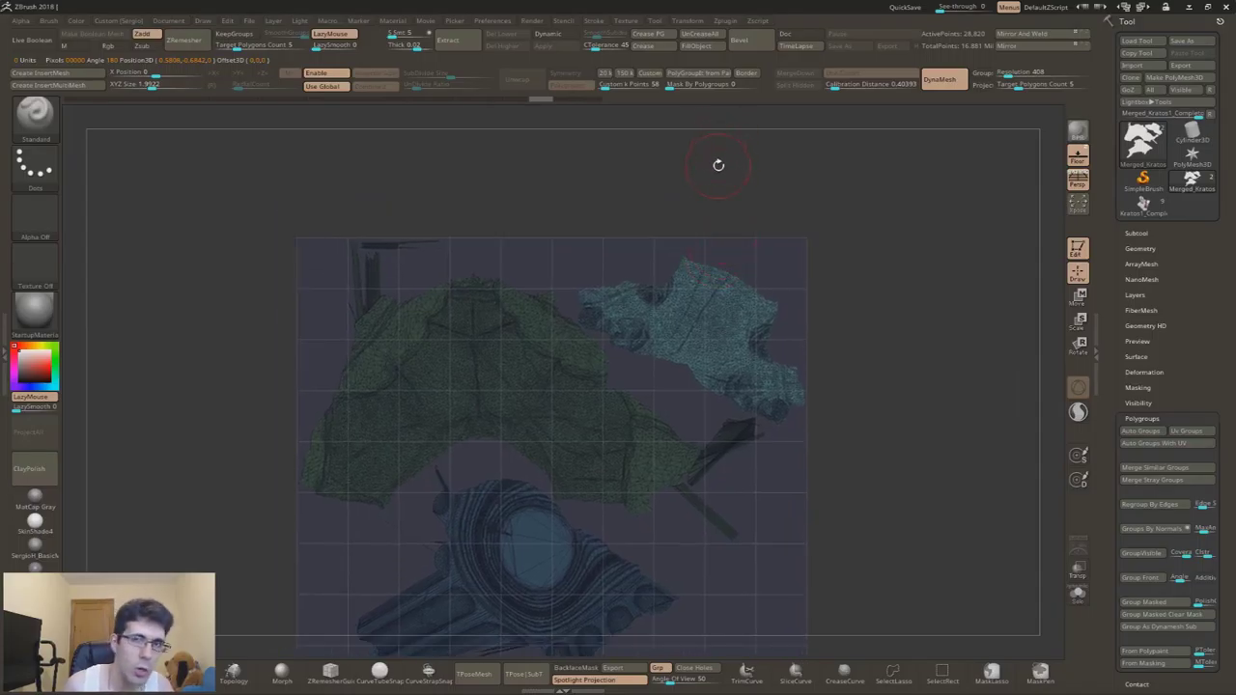
{"action": "left_click", "coordinate": [728, 21]}
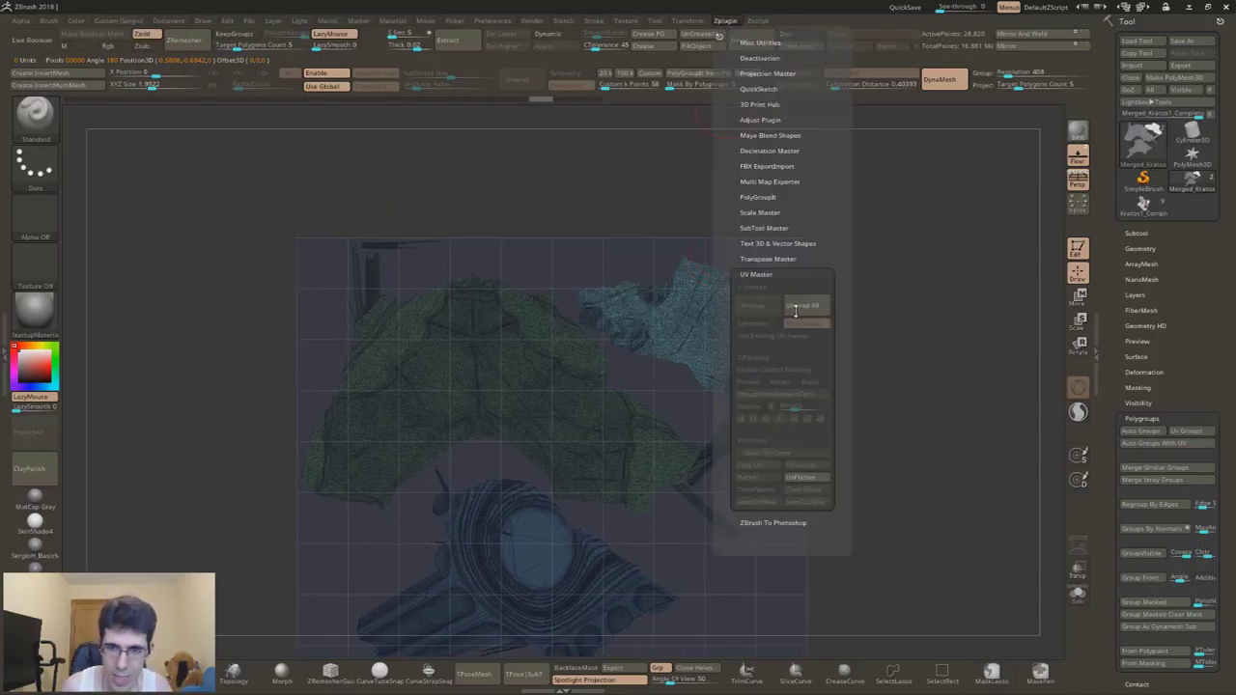
{"action": "left_click", "coordinate": [807, 478]}
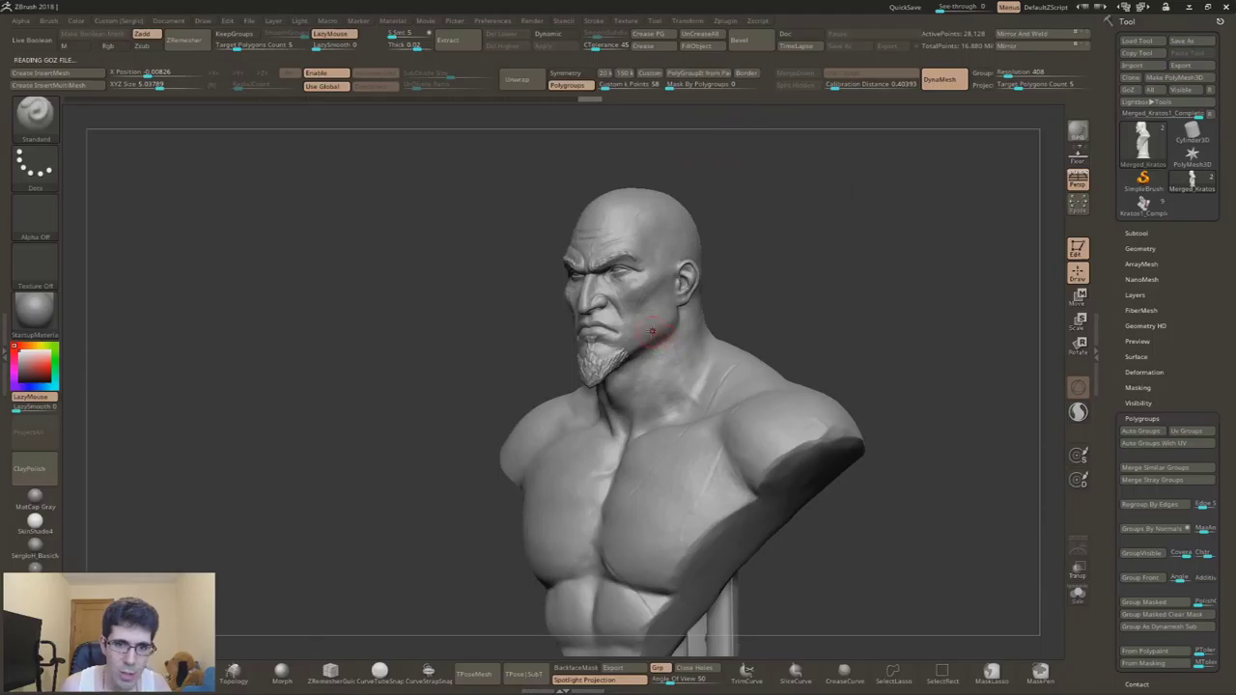
{"action": "right_click_drag", "start_coordinate": [675, 339], "coordinate": [808, 325], "text": "ctrl"}
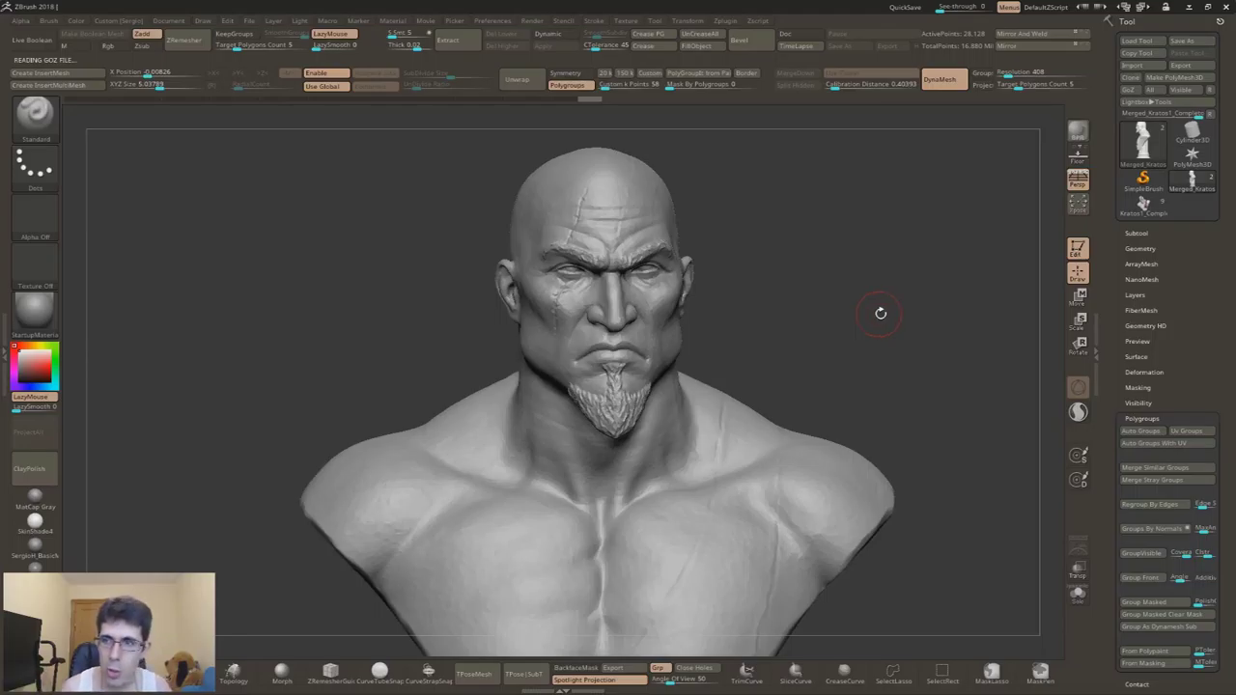
{"action": "right_click_drag", "start_coordinate": [776, 245], "coordinate": [729, 261]}
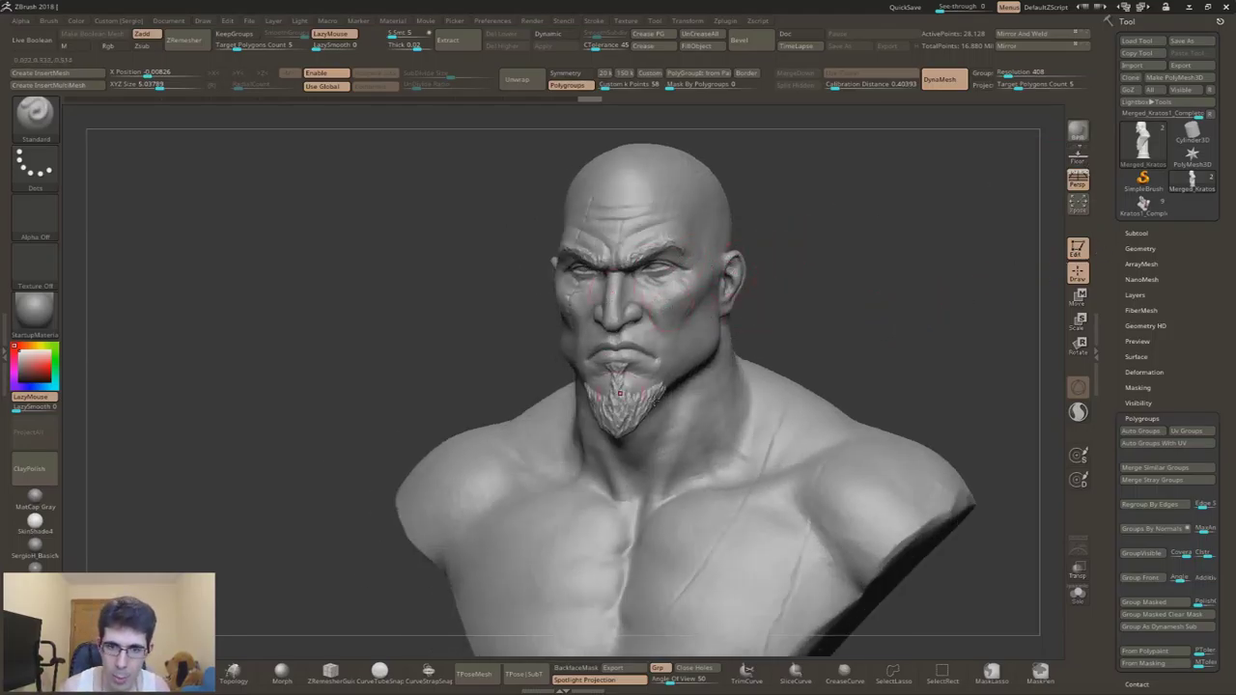
{"action": "scroll", "coordinate": [1154, 294], "scroll_direction": "down", "scroll_amount": 10}
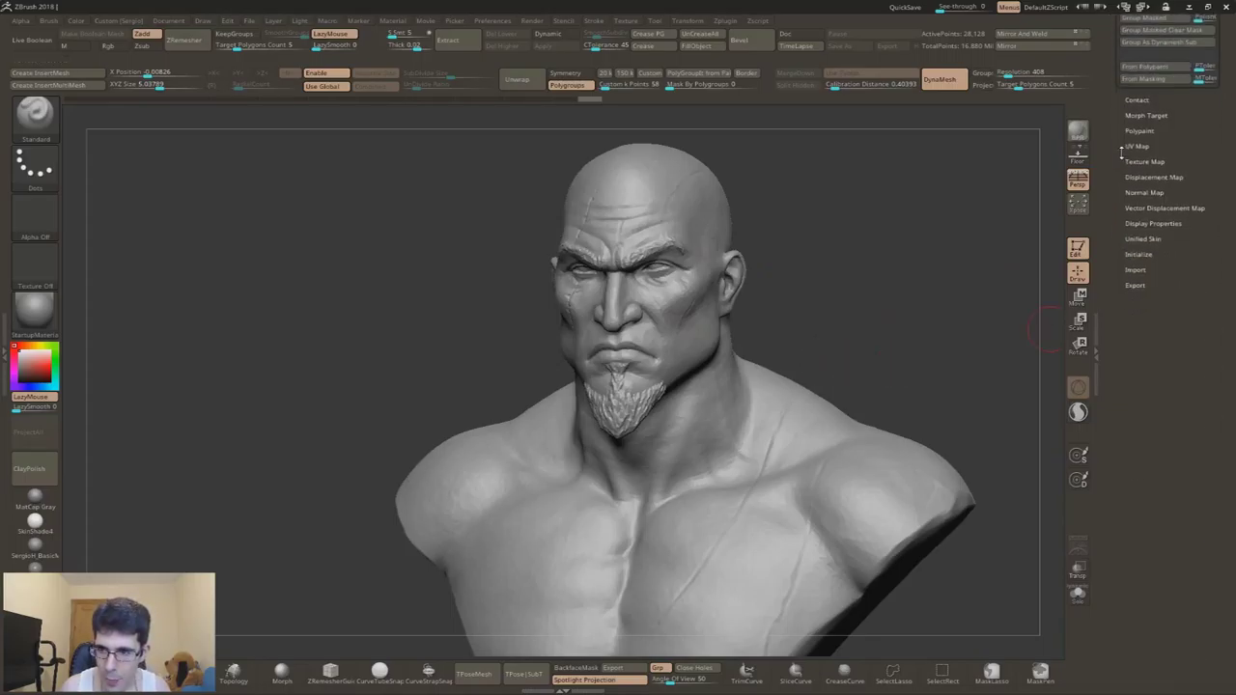
Step: Export the current bust subtool as an OBJ to the Escritorio desktop folder
{"action": "left_click", "coordinate": [1136, 285]}
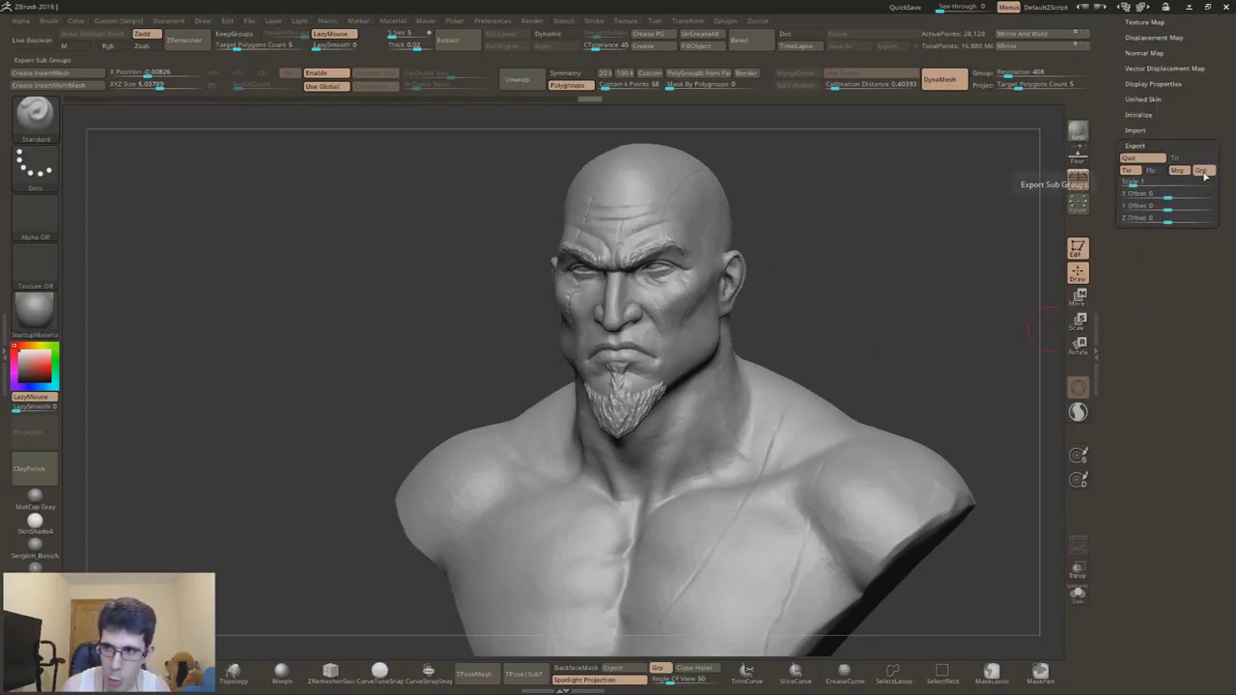
{"action": "scroll", "coordinate": [1168, 174], "scroll_direction": "up", "scroll_amount": 10}
{"action": "left_click", "coordinate": [1180, 64]}
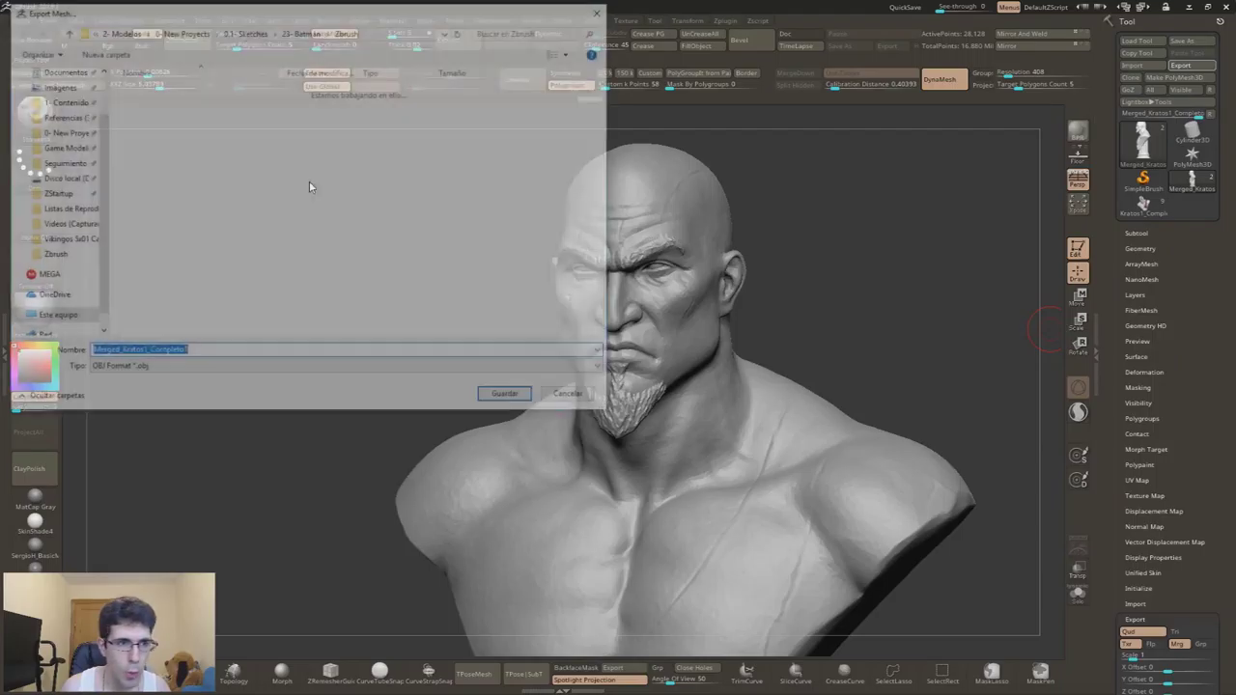
{"action": "scroll", "coordinate": [49, 96], "scroll_direction": "up", "scroll_amount": 2}
{"action": "left_click", "coordinate": [55, 96]}
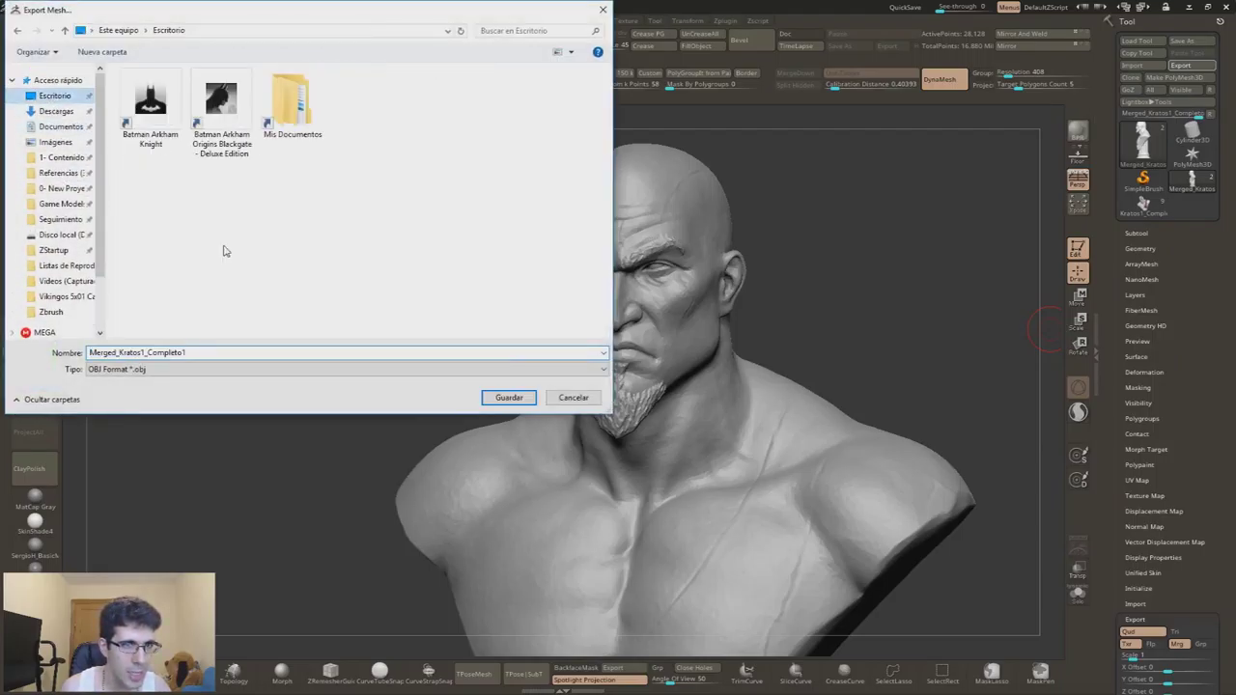
{"action": "double_click", "coordinate": [291, 352]}
{"action": "type", "text": "kr"}
{"action": "key", "text": "Return"}
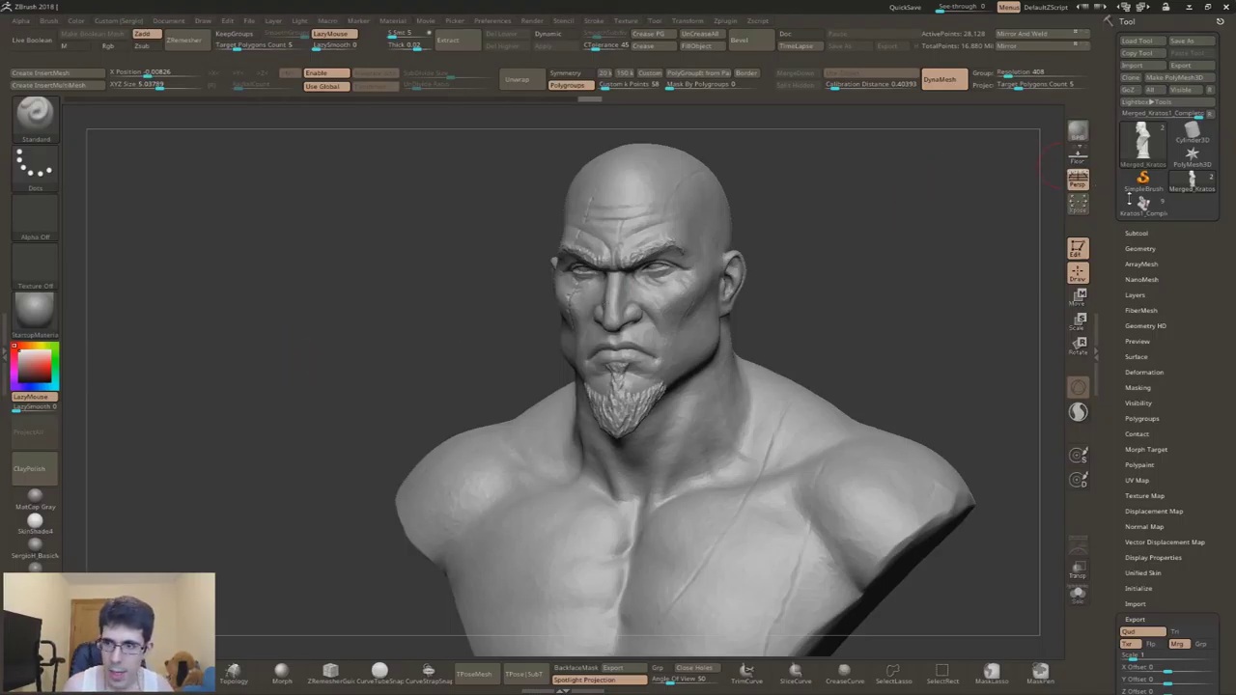
Step: Select the other subtool and export it as Kratos.obj
{"action": "left_click", "coordinate": [1138, 233]}
{"action": "left_click", "coordinate": [1135, 272]}
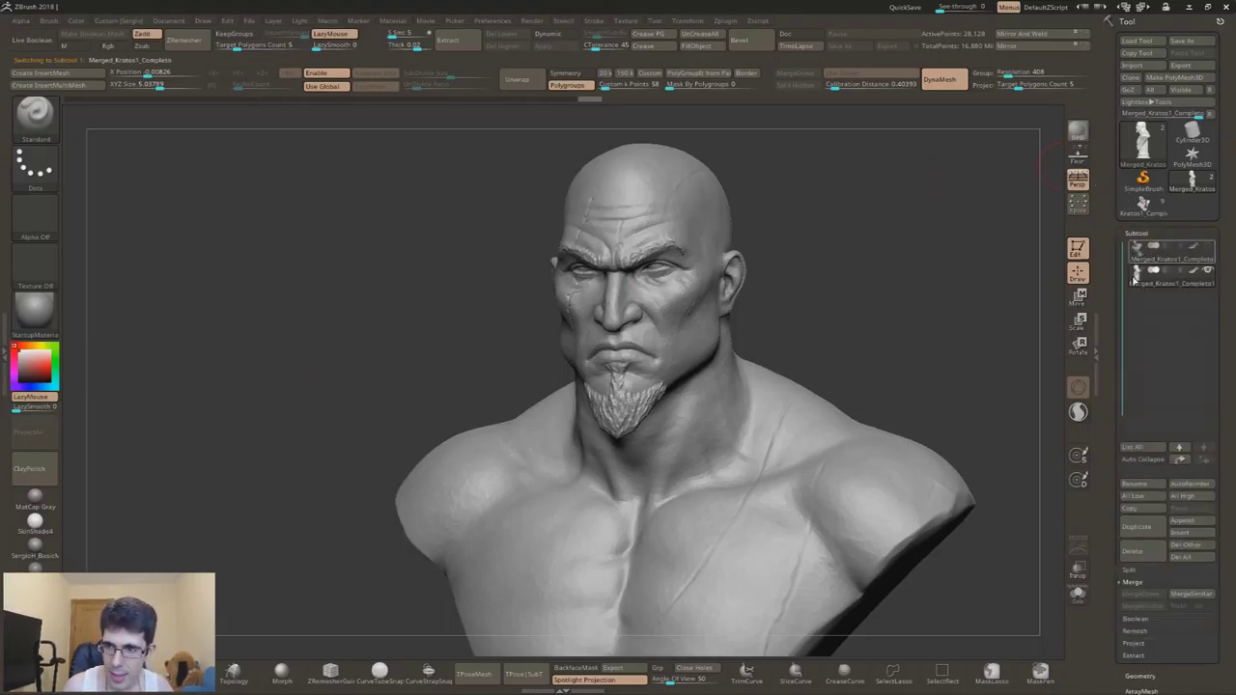
{"action": "left_click_drag", "start_coordinate": [1118, 280], "coordinate": [1141, 202]}
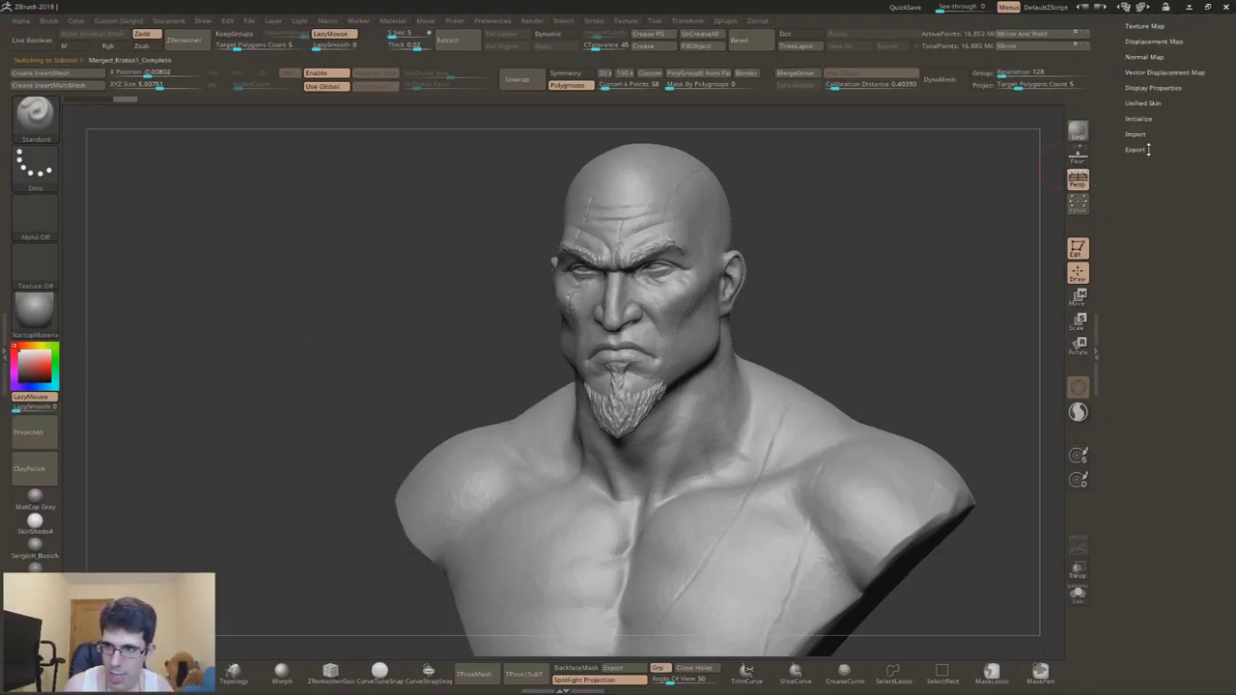
{"action": "left_click", "coordinate": [1135, 150]}
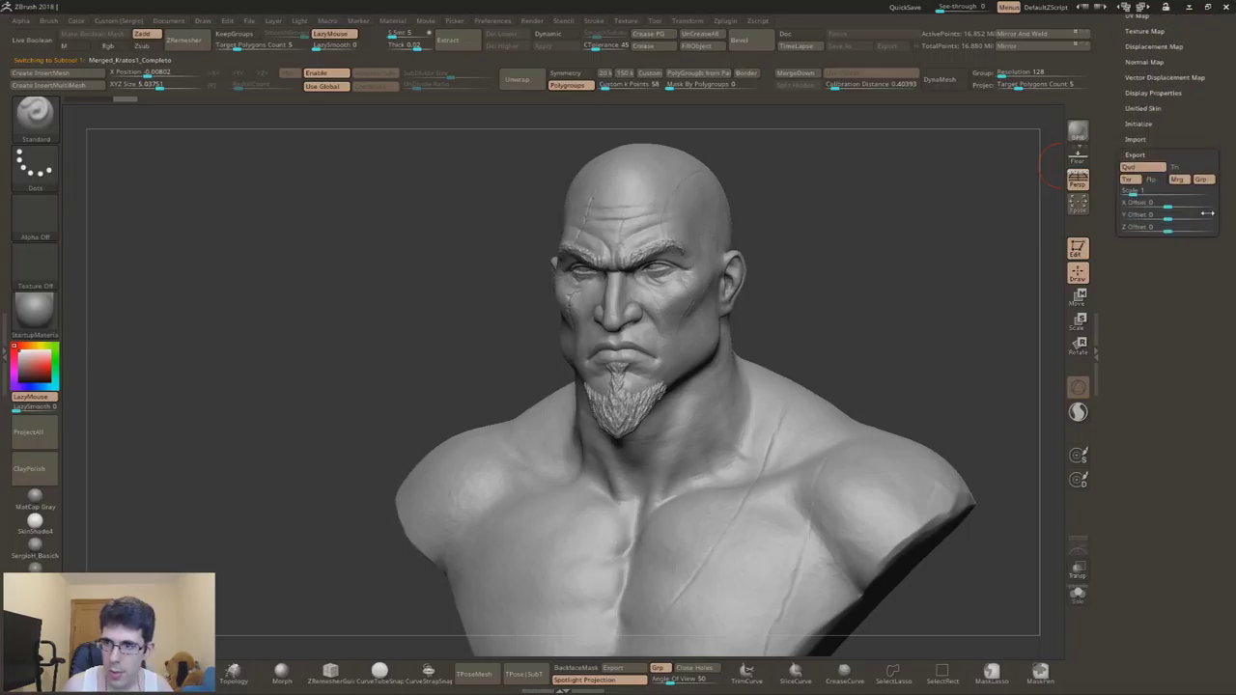
{"action": "scroll", "coordinate": [1189, 87], "scroll_direction": "up", "scroll_amount": 5}
{"action": "left_click", "coordinate": [1197, 66]}
{"action": "type", "text": "Kratos"}
{"action": "key", "text": "Return"}
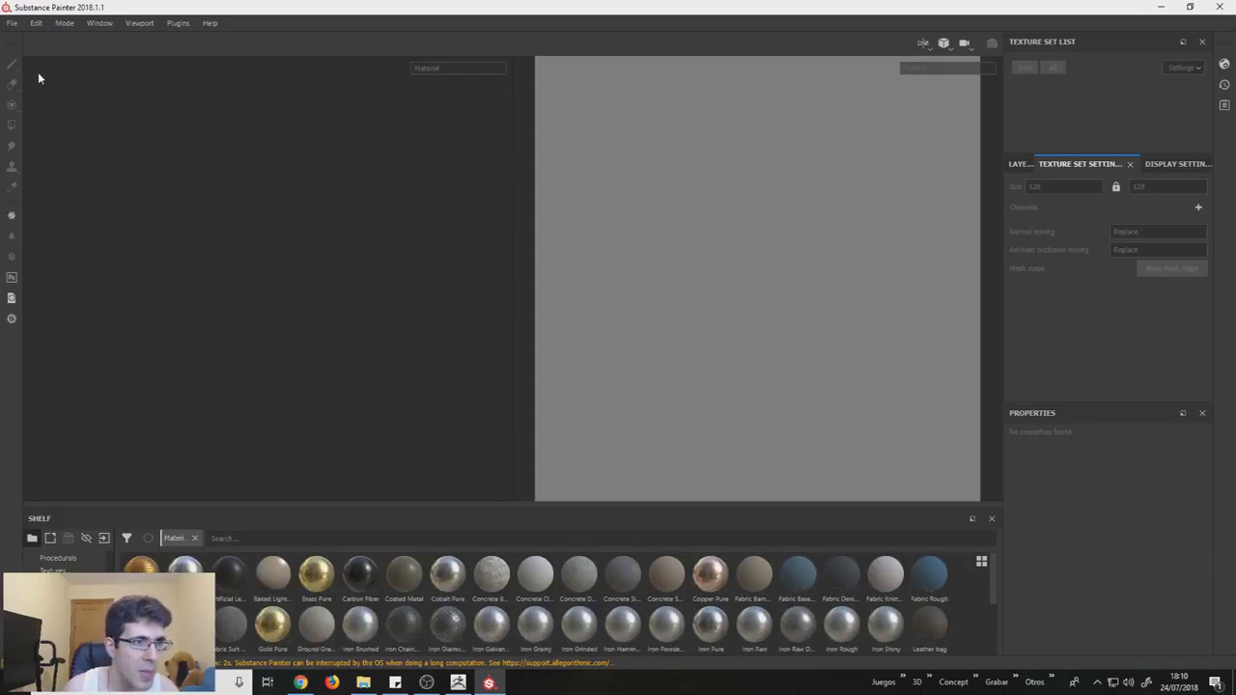
Step: Create a new Substance Painter project from low.OBJ in the project folder and view the head
{"action": "left_click", "coordinate": [12, 22]}
{"action": "left_click", "coordinate": [34, 39]}
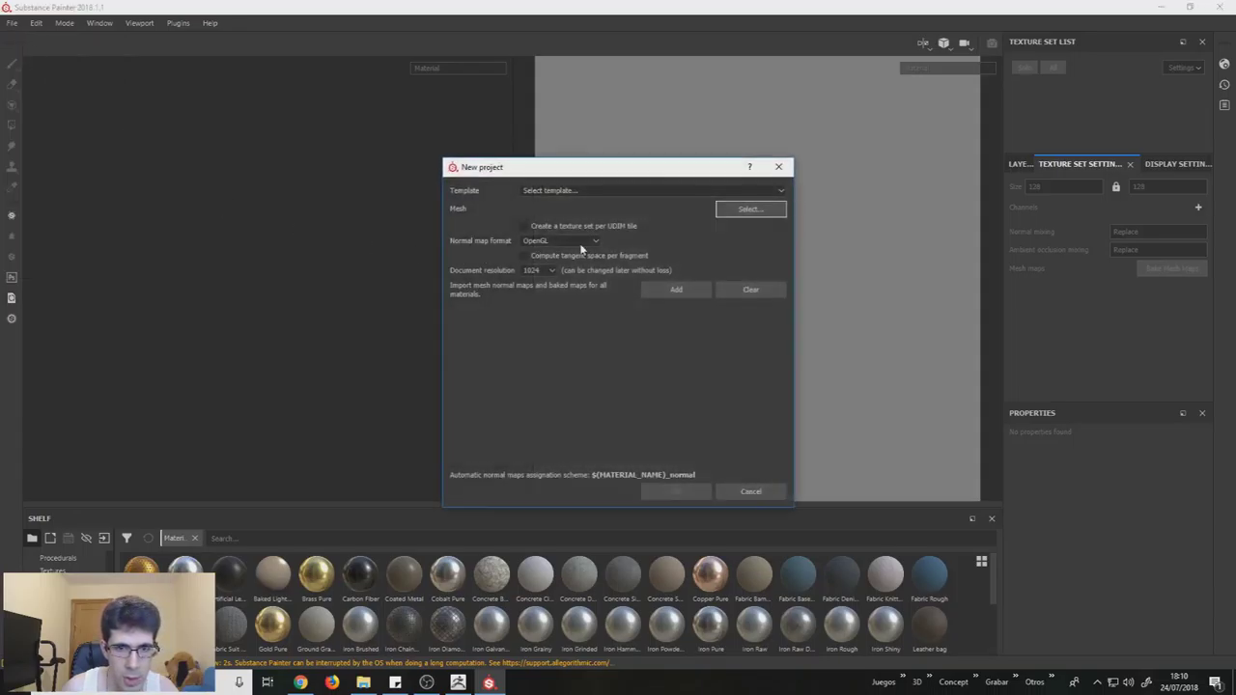
{"action": "left_click", "coordinate": [737, 213]}
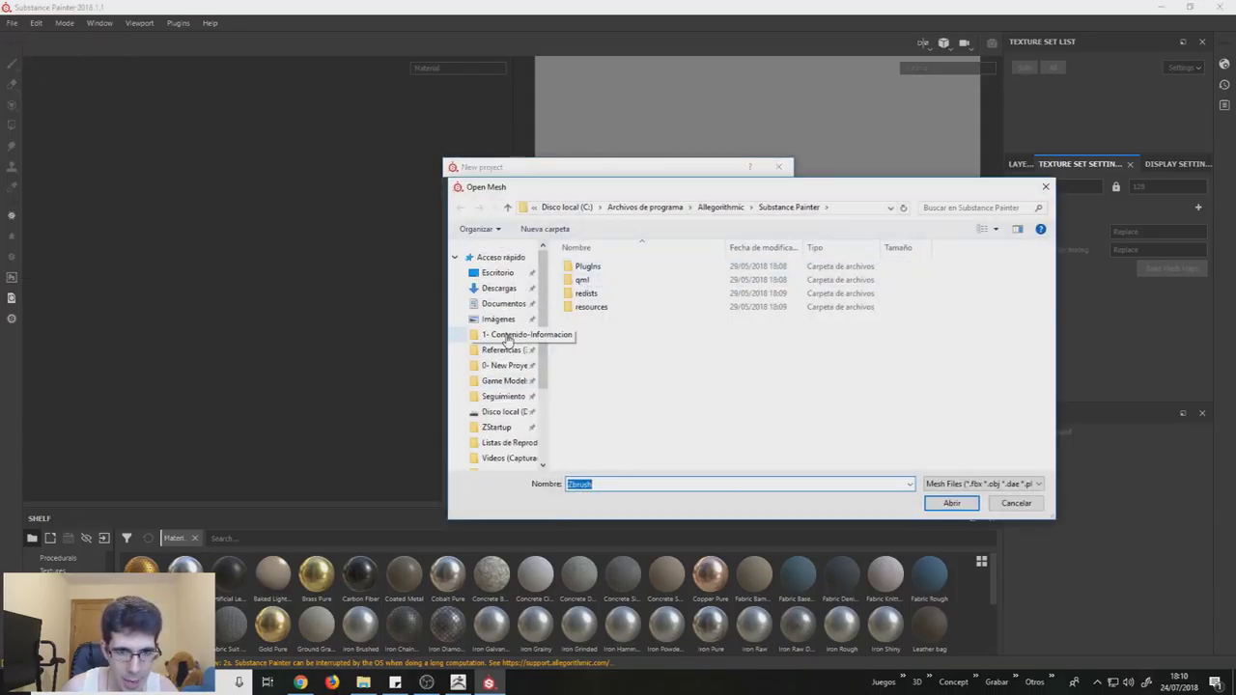
{"action": "left_click", "coordinate": [496, 276]}
{"action": "double_click", "coordinate": [805, 278]}
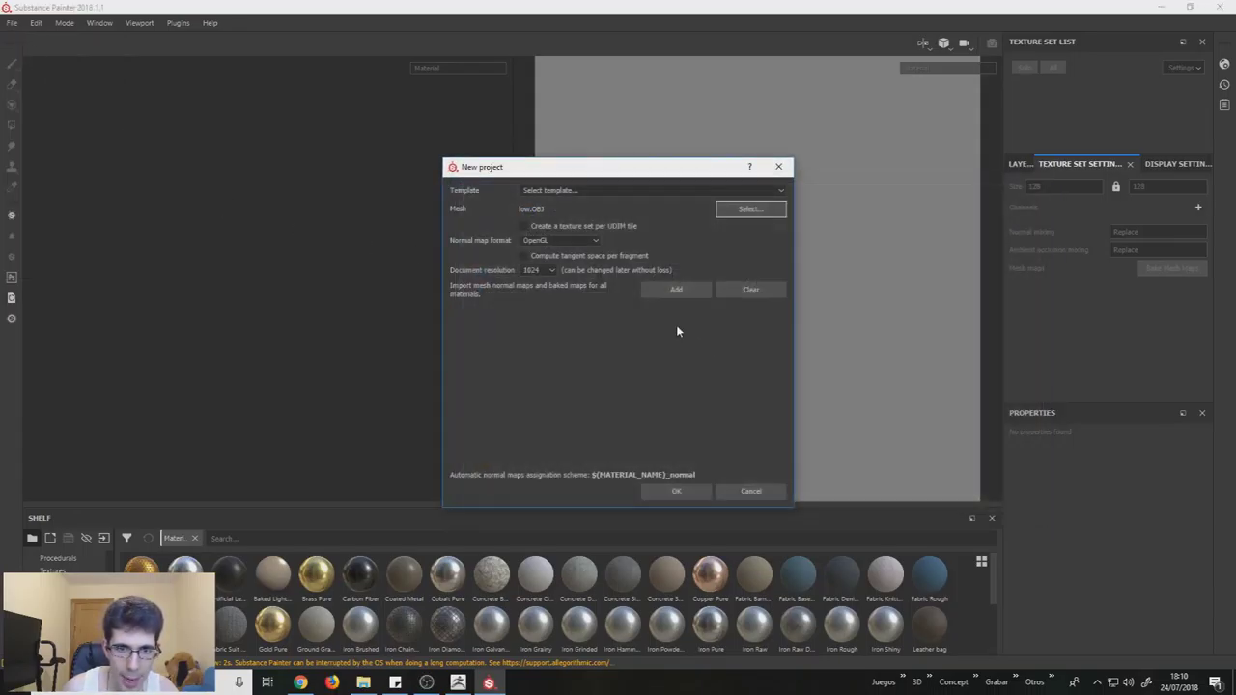
{"action": "left_click", "coordinate": [683, 491]}
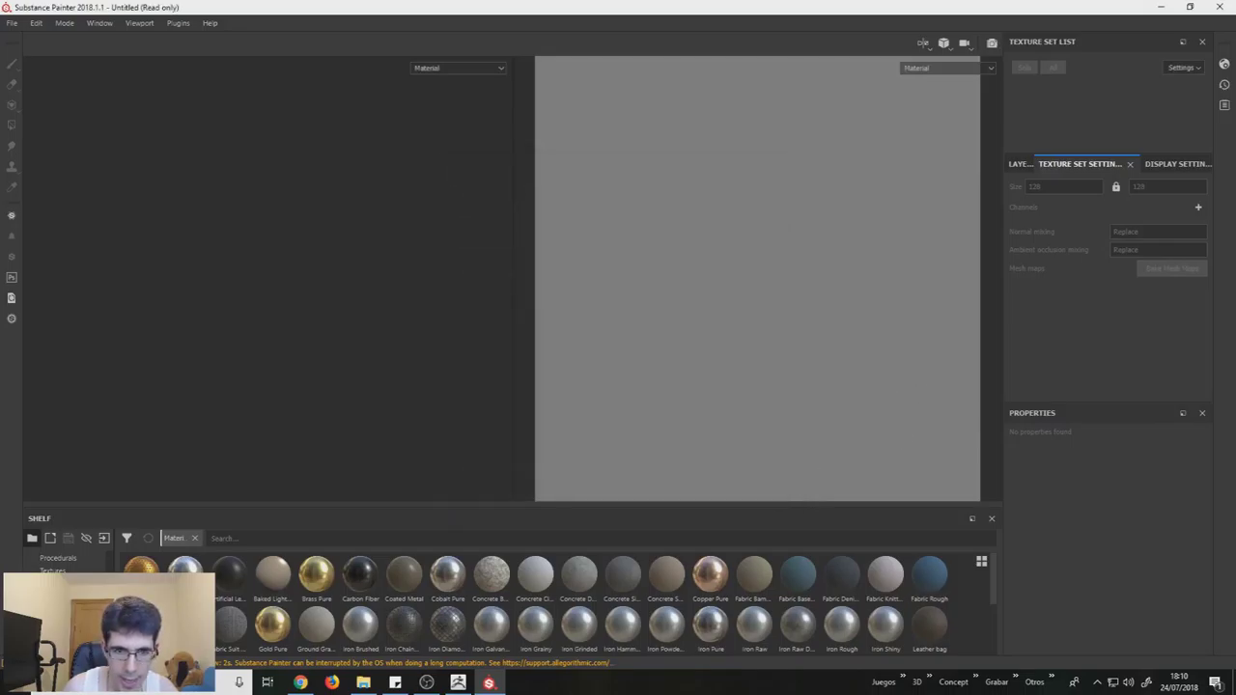
{"action": "scroll", "coordinate": [294, 262], "scroll_direction": "up", "scroll_amount": 3}
{"action": "mouse_move", "coordinate": [295, 262]}
{"action": "left_mouse_down", "text": "alt"}
{"action": "mouse_move", "coordinate": [331, 386]}
{"action": "mouse_move", "coordinate": [334, 298]}
{"action": "left_mouse_up", "text": "alt"}
Step: Check the head's wireframe and framing, then set the defaultMat texture size to 4096
{"action": "scroll", "coordinate": [331, 386], "scroll_direction": "up", "scroll_amount": 5}
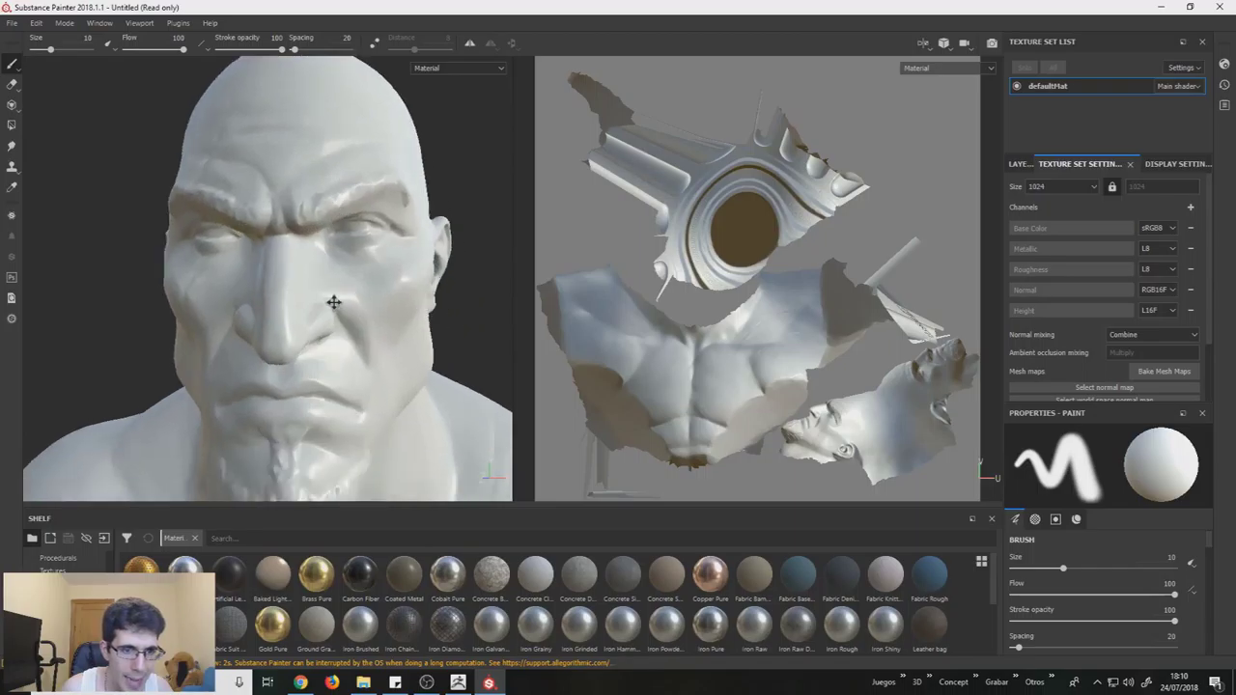
{"action": "key", "text": "4"}
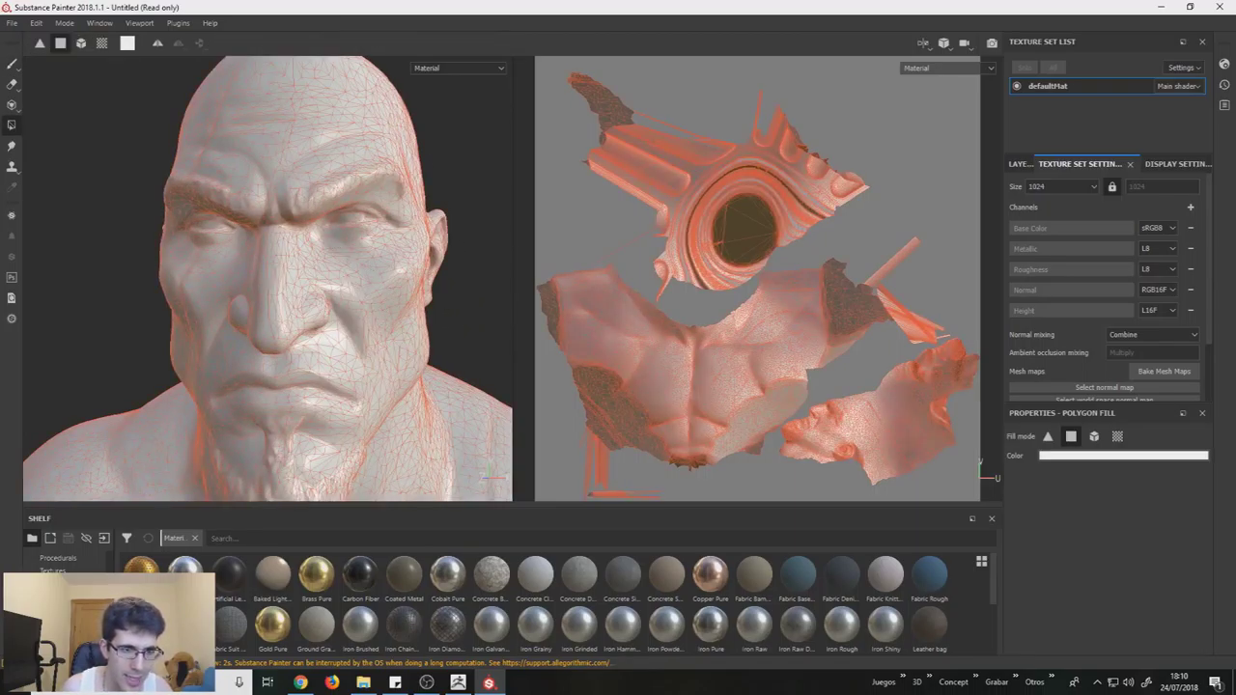
{"action": "key", "text": "1"}
{"action": "left_click_drag", "start_coordinate": [367, 353], "coordinate": [413, 367], "text": "alt"}
{"action": "scroll", "coordinate": [391, 439], "scroll_direction": "up", "scroll_amount": 3}
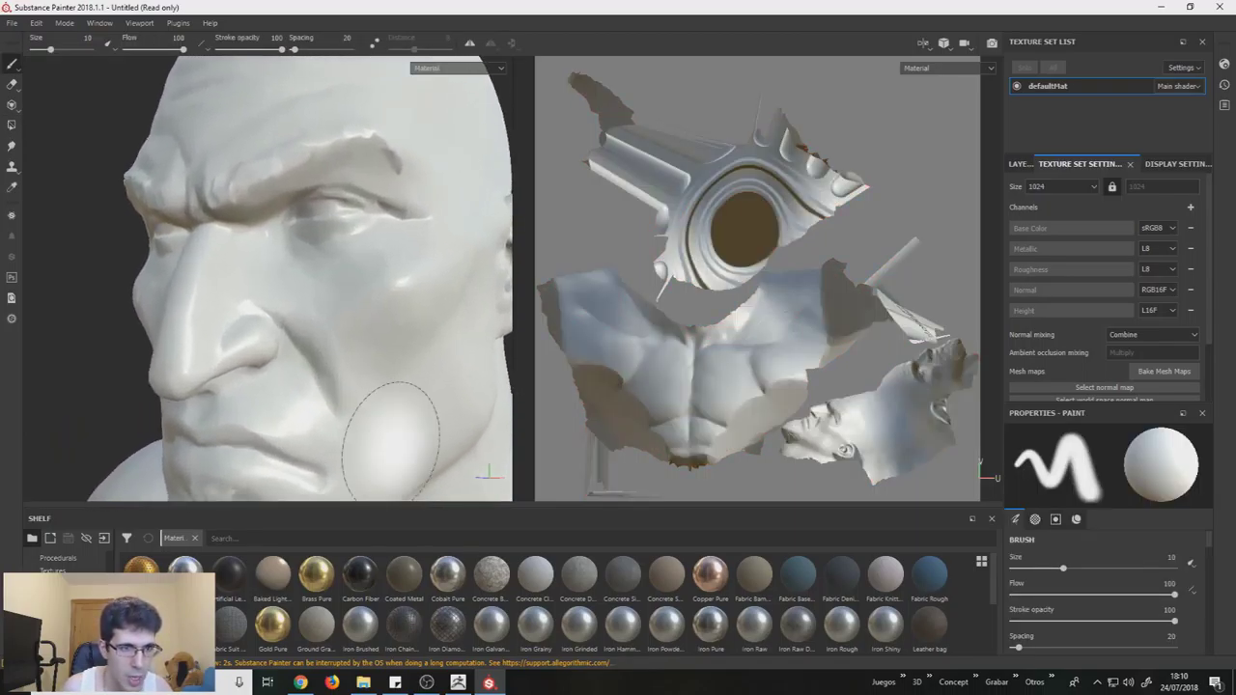
{"action": "scroll", "coordinate": [400, 395], "scroll_direction": "down", "scroll_amount": 3}
{"action": "mouse_move", "coordinate": [399, 248]}
{"action": "left_mouse_down", "text": "alt"}
{"action": "mouse_move", "coordinate": [419, 312]}
{"action": "mouse_move", "coordinate": [391, 176]}
{"action": "mouse_move", "coordinate": [405, 145]}
{"action": "left_mouse_up", "text": "alt"}
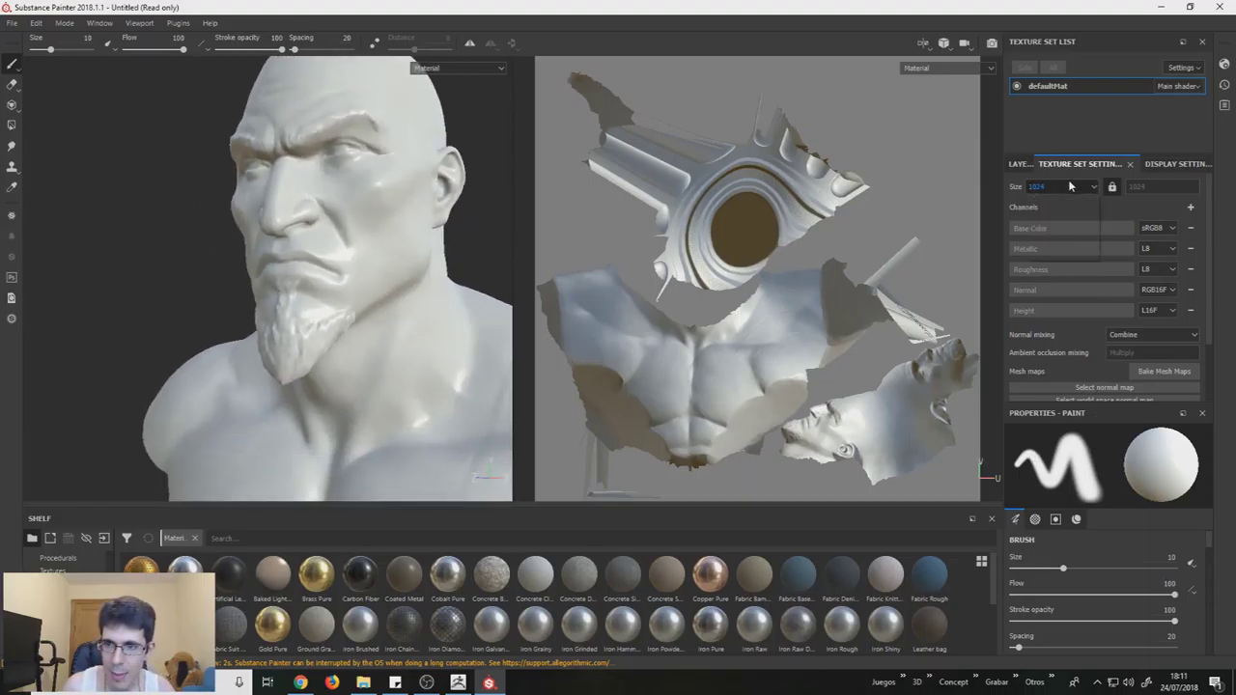
{"action": "left_click", "coordinate": [1040, 240]}
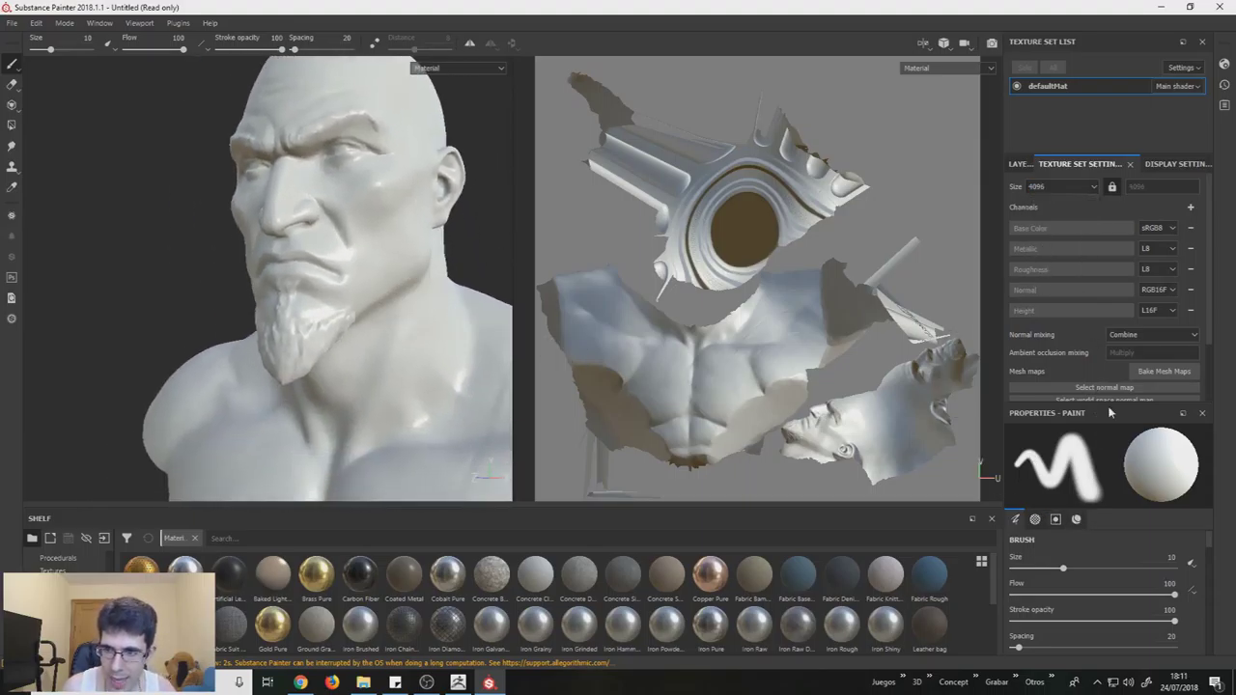
Step: Bake 4096 normal and ambient occlusion maps using high.OBJ as the high-definition mesh
{"action": "left_click", "coordinate": [1163, 377]}
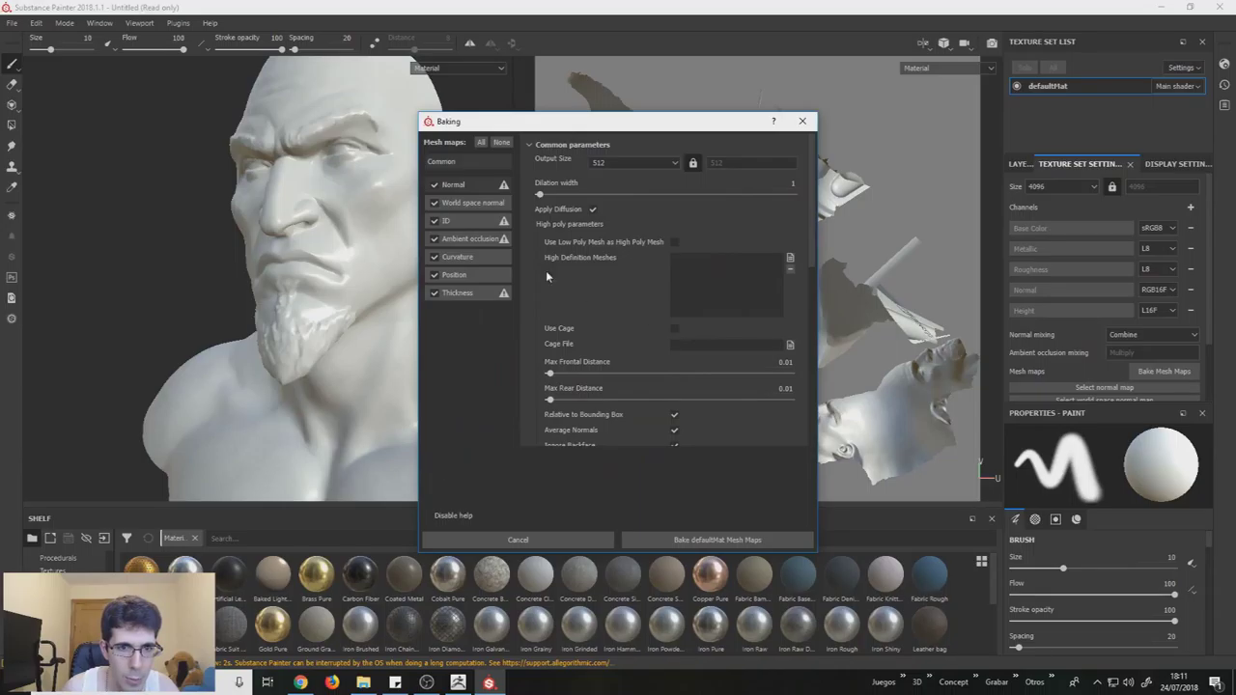
{"action": "left_click", "coordinate": [502, 143]}
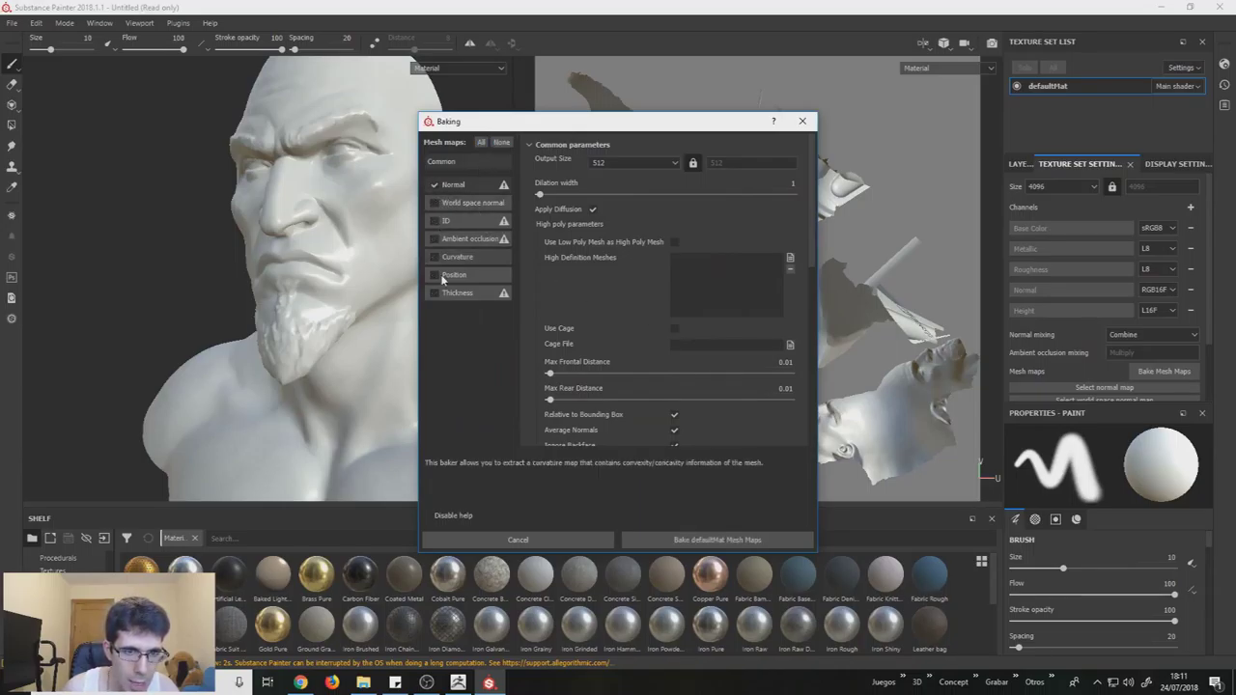
{"action": "left_click", "coordinate": [434, 239]}
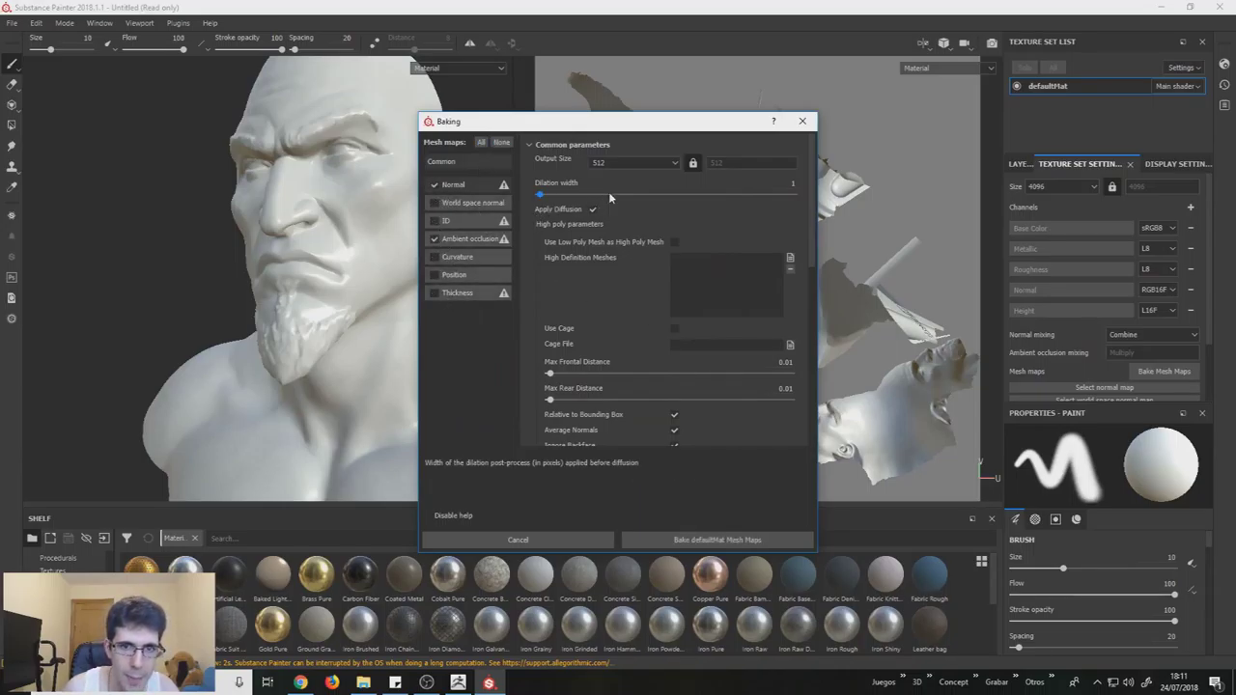
{"action": "left_click", "coordinate": [628, 164]}
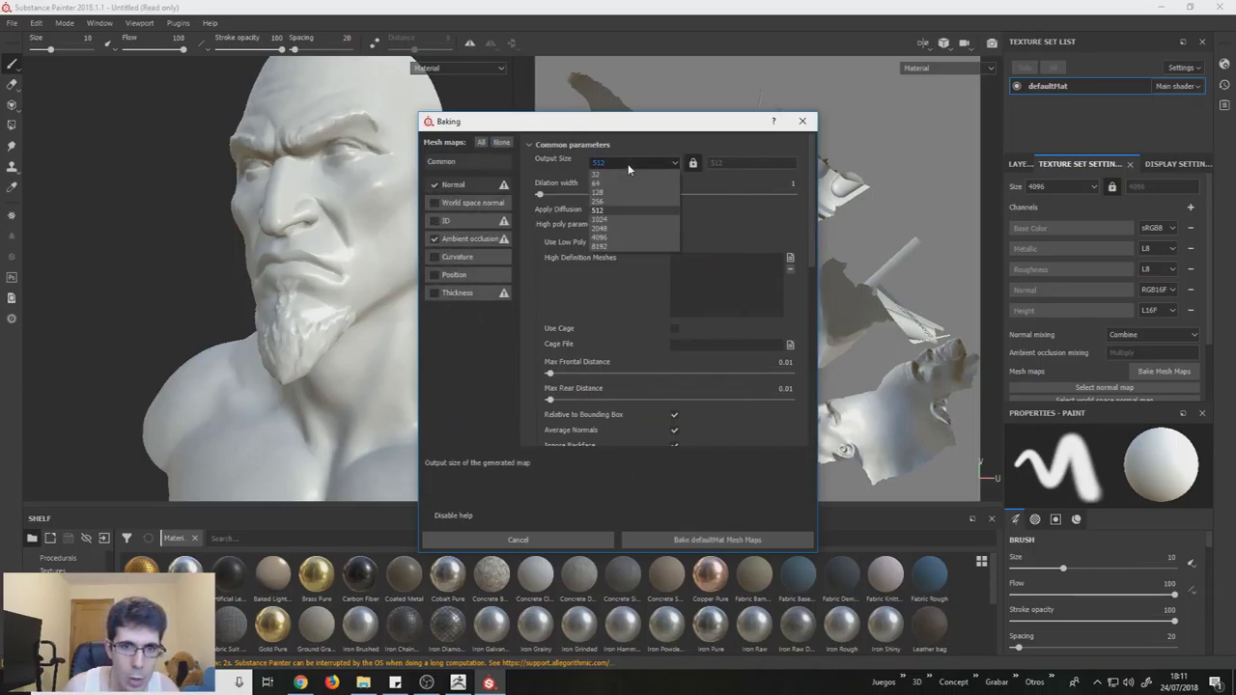
{"action": "left_click", "coordinate": [604, 237]}
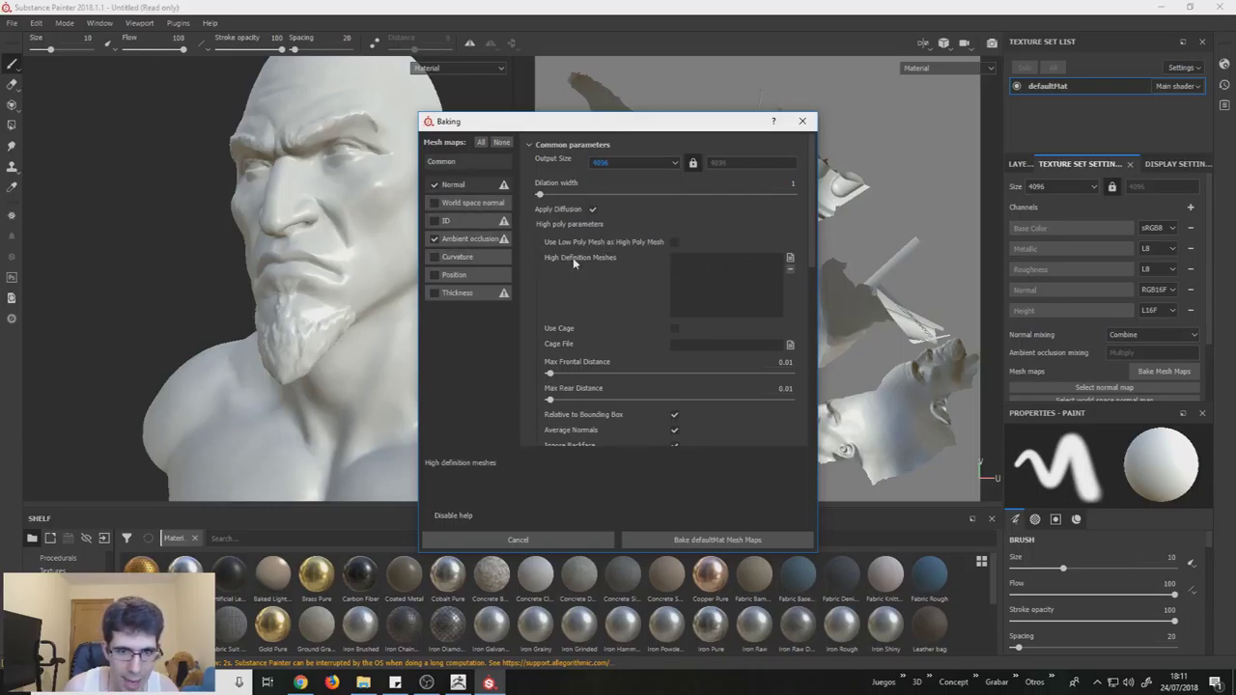
{"action": "left_click", "coordinate": [790, 260]}
{"action": "double_click", "coordinate": [709, 231]}
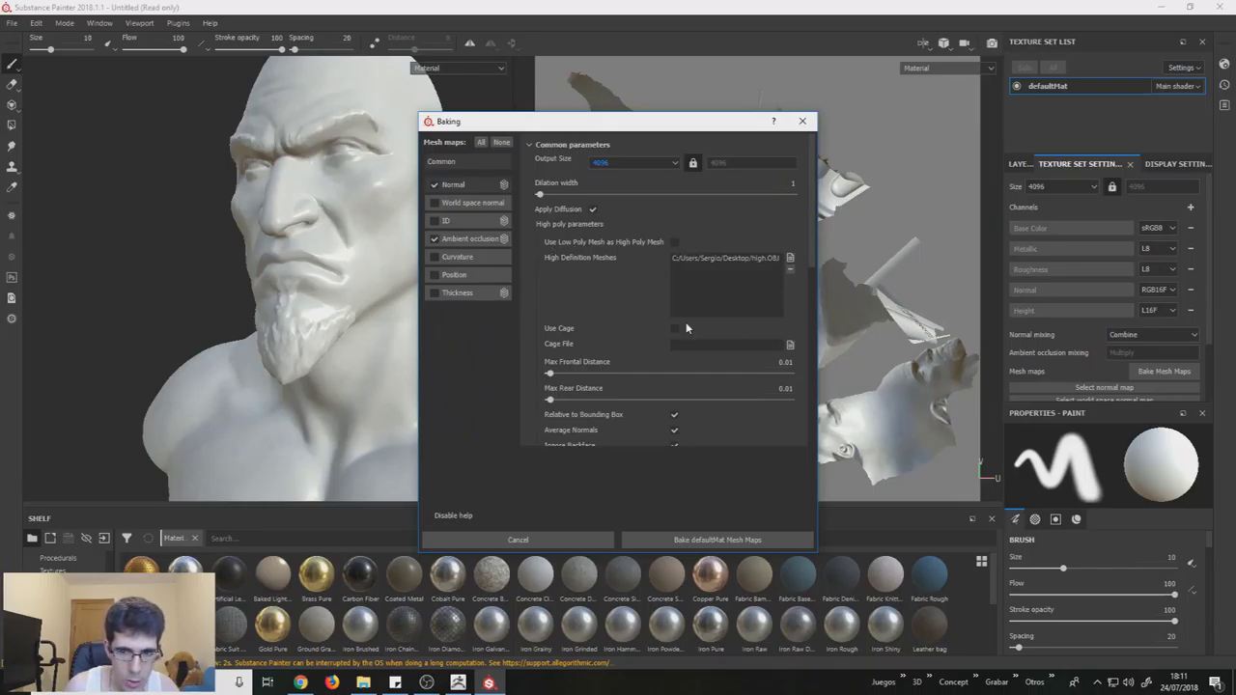
{"action": "left_click", "coordinate": [686, 538]}
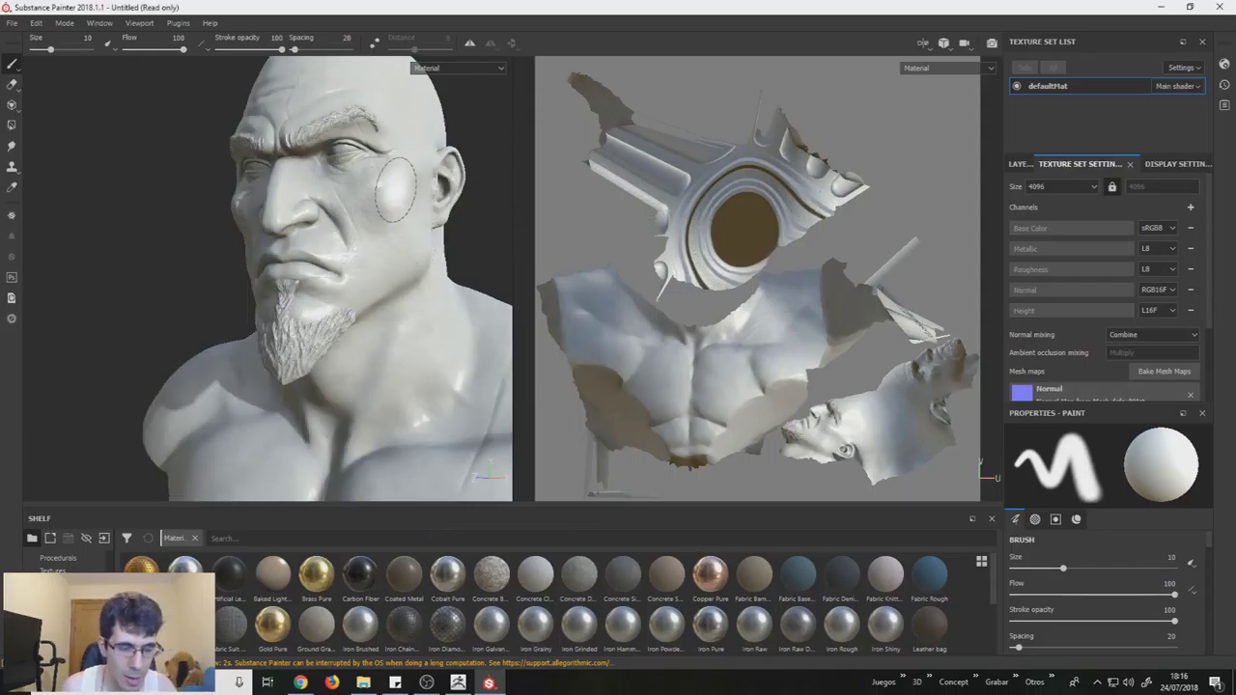
{"action": "left_click_drag", "start_coordinate": [405, 204], "coordinate": [382, 205], "text": "alt"}
{"action": "scroll", "coordinate": [383, 205], "scroll_direction": "up", "scroll_amount": 4}
{"action": "scroll", "coordinate": [318, 344], "scroll_direction": "up", "scroll_amount": 3}
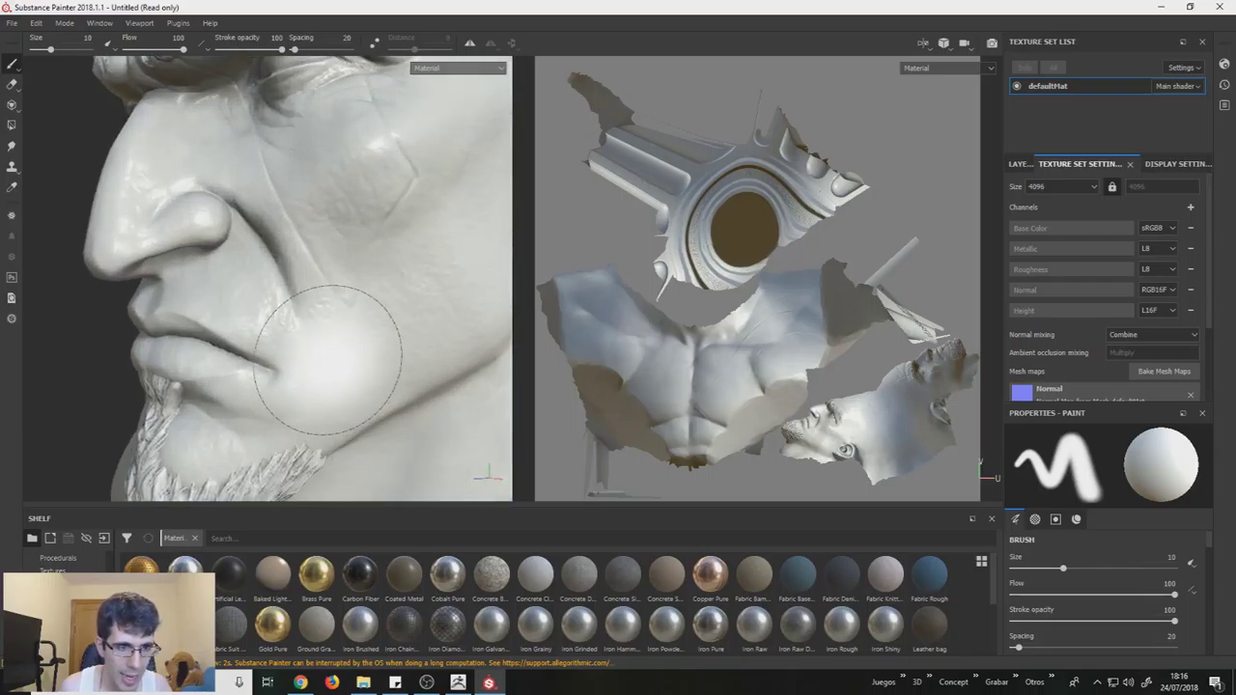
{"action": "scroll", "coordinate": [353, 271], "scroll_direction": "up", "scroll_amount": 3}
{"action": "scroll", "coordinate": [414, 367], "scroll_direction": "down", "scroll_amount": 1}
{"action": "scroll", "coordinate": [441, 344], "scroll_direction": "down", "scroll_amount": 3}
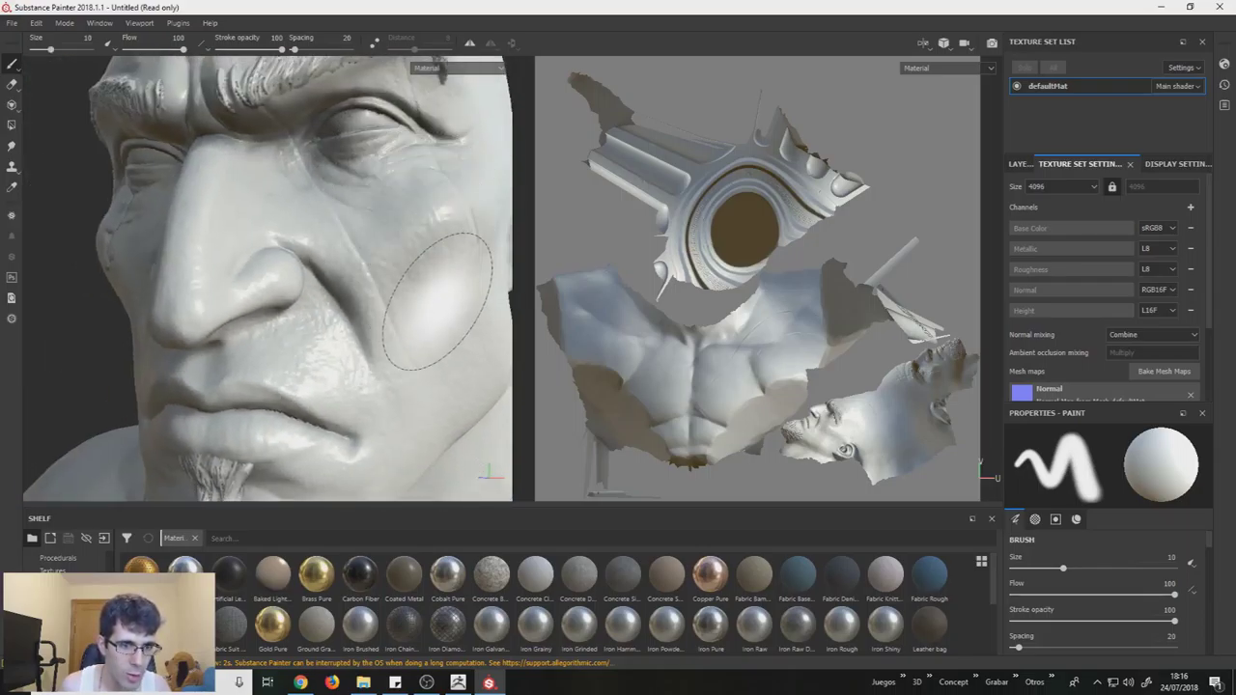
{"action": "scroll", "coordinate": [450, 378], "scroll_direction": "up", "scroll_amount": 2}
{"action": "middle_click_drag", "start_coordinate": [450, 378], "coordinate": [377, 385], "text": "alt"}
{"action": "scroll", "coordinate": [377, 385], "scroll_direction": "down", "scroll_amount": 3}
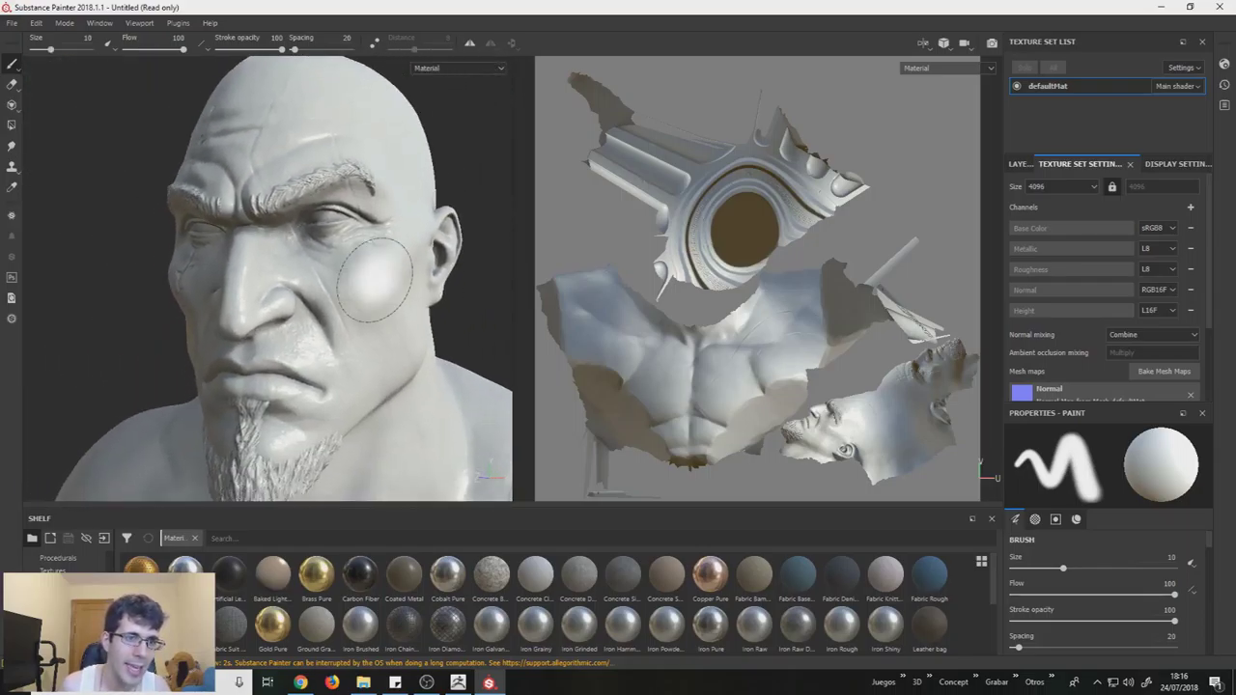
{"action": "scroll", "coordinate": [386, 290], "scroll_direction": "up", "scroll_amount": 2}
{"action": "left_click_drag", "start_coordinate": [405, 367], "coordinate": [350, 378], "text": "alt"}
{"action": "scroll", "coordinate": [350, 379], "scroll_direction": "down", "scroll_amount": 4}
{"action": "mouse_move", "coordinate": [414, 241]}
{"action": "left_mouse_down", "text": "alt"}
{"action": "mouse_move", "coordinate": [405, 271]}
{"action": "mouse_move", "coordinate": [348, 309]}
{"action": "mouse_move", "coordinate": [358, 290]}
{"action": "left_mouse_up", "text": "alt"}
{"action": "scroll", "coordinate": [339, 320], "scroll_direction": "up", "scroll_amount": 2}
{"action": "scroll", "coordinate": [357, 333], "scroll_direction": "up", "scroll_amount": 2}
{"action": "scroll", "coordinate": [370, 342], "scroll_direction": "down", "scroll_amount": 2}
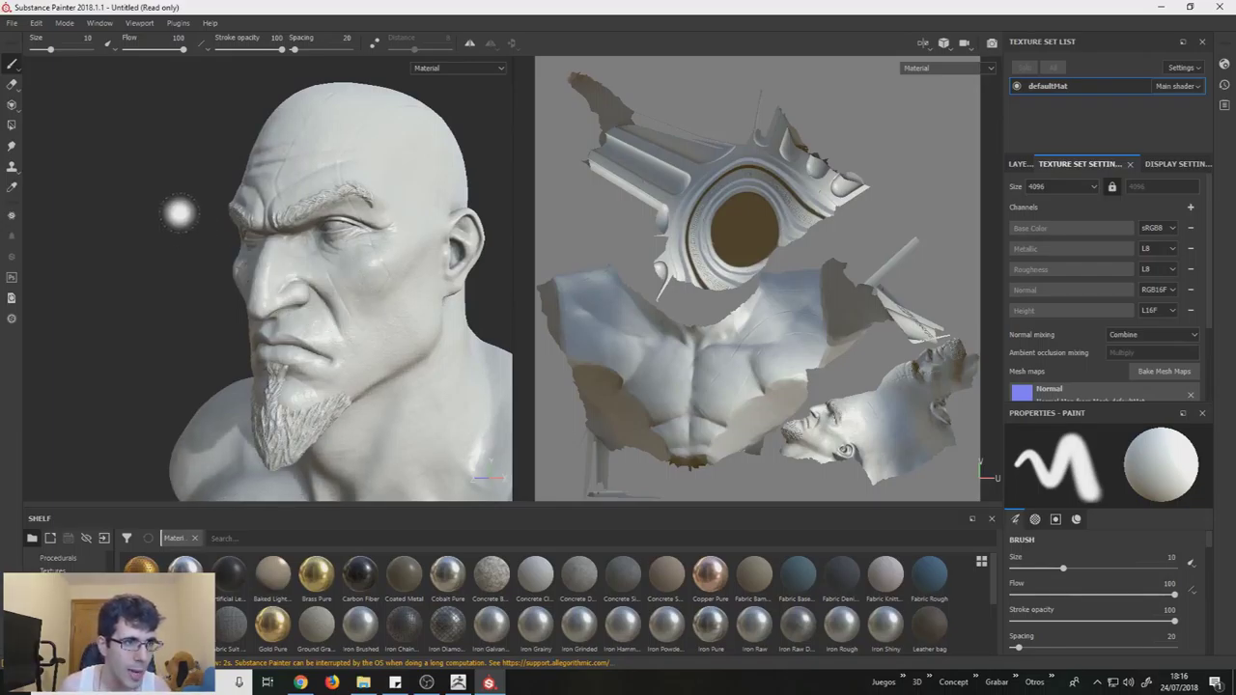
{"action": "left_click", "coordinate": [11, 19]}
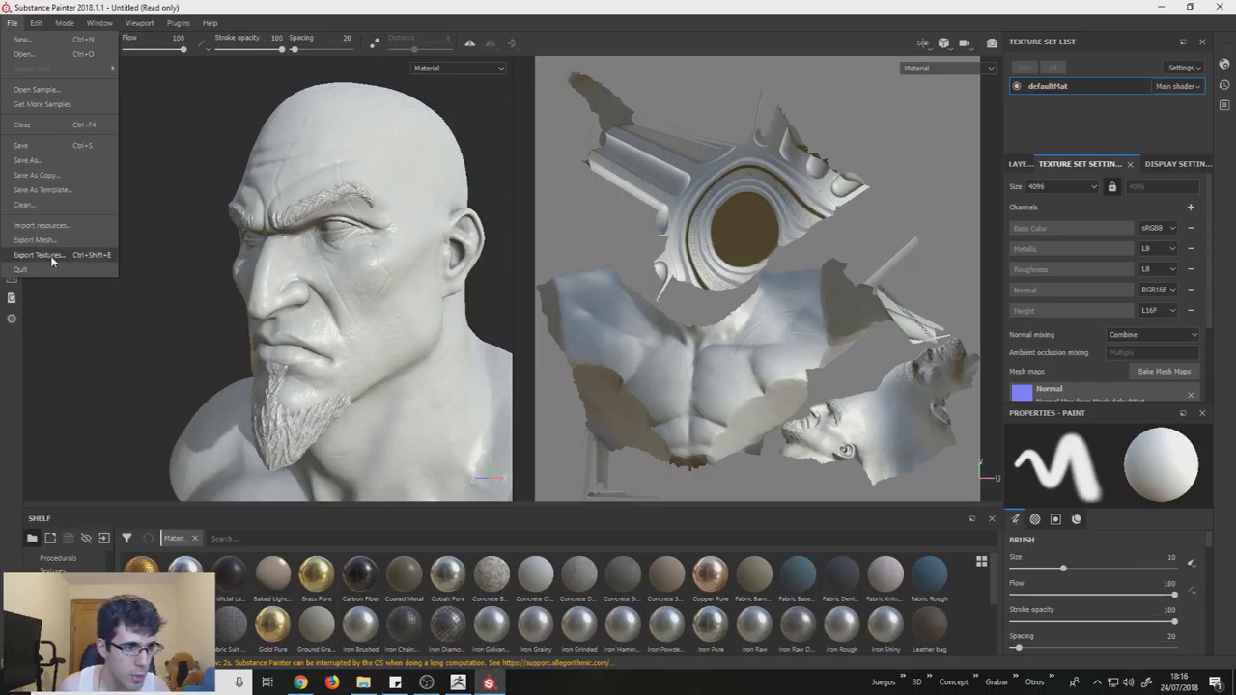
Step: Set the texture export config to the Mesh Maps preset
{"action": "left_click", "coordinate": [44, 263]}
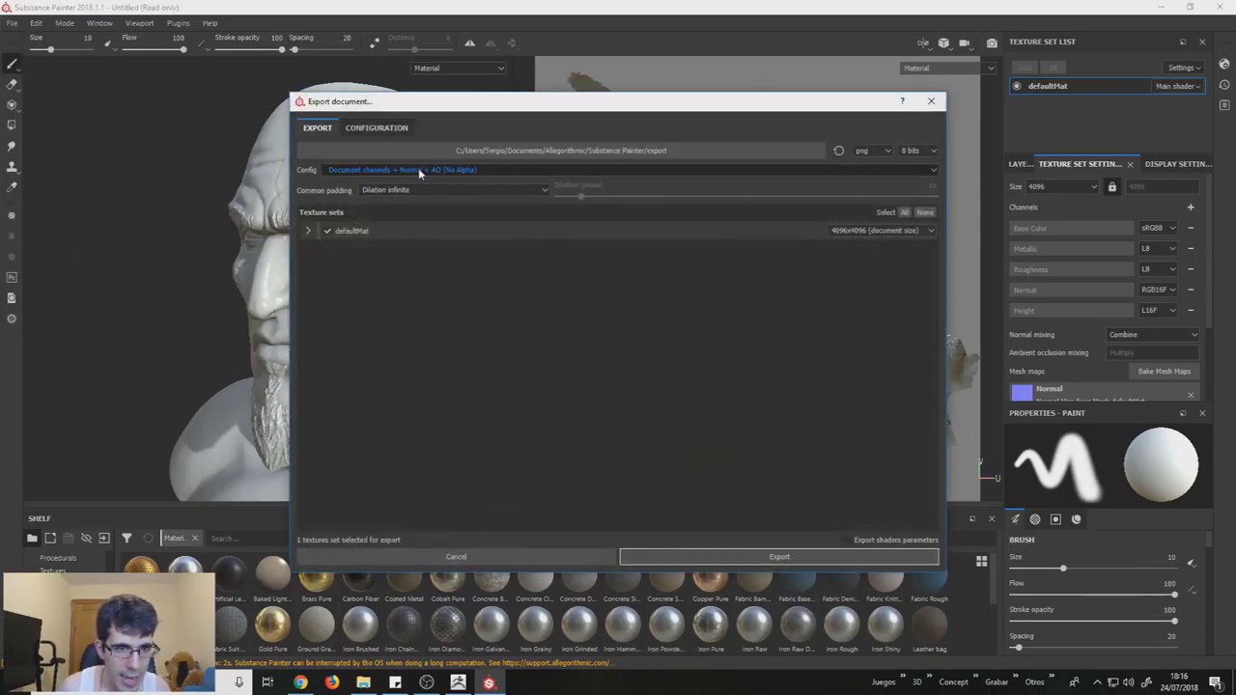
{"action": "left_click", "coordinate": [418, 170]}
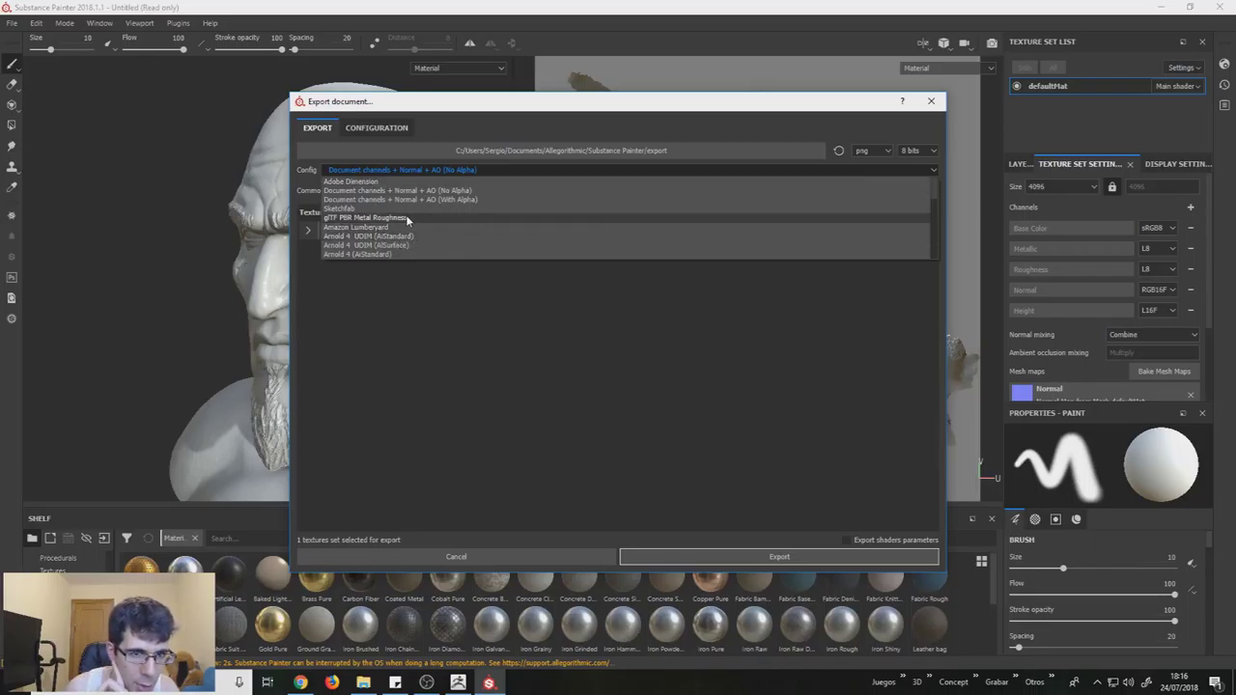
{"action": "left_click", "coordinate": [397, 199]}
{"action": "scroll", "coordinate": [351, 192], "scroll_direction": "down", "scroll_amount": 3}
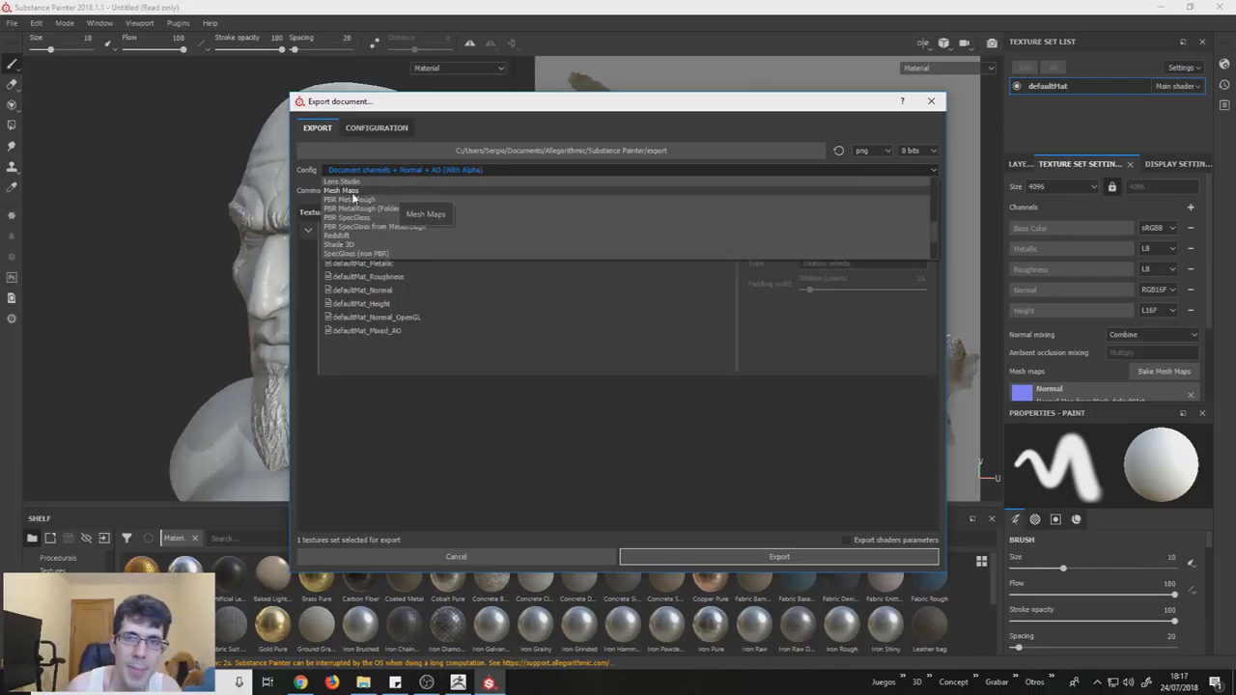
{"action": "left_click", "coordinate": [354, 192]}
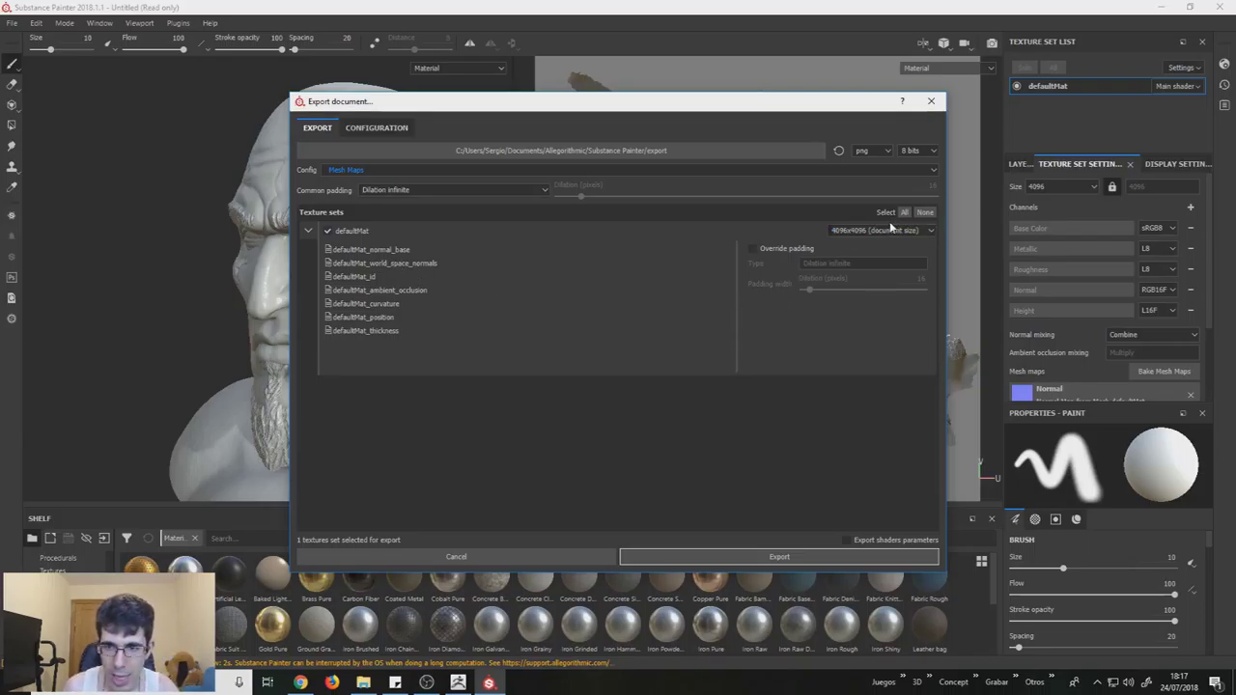
Step: Export the mesh maps as PNGs to the Desktop folder
{"action": "left_click", "coordinate": [552, 151]}
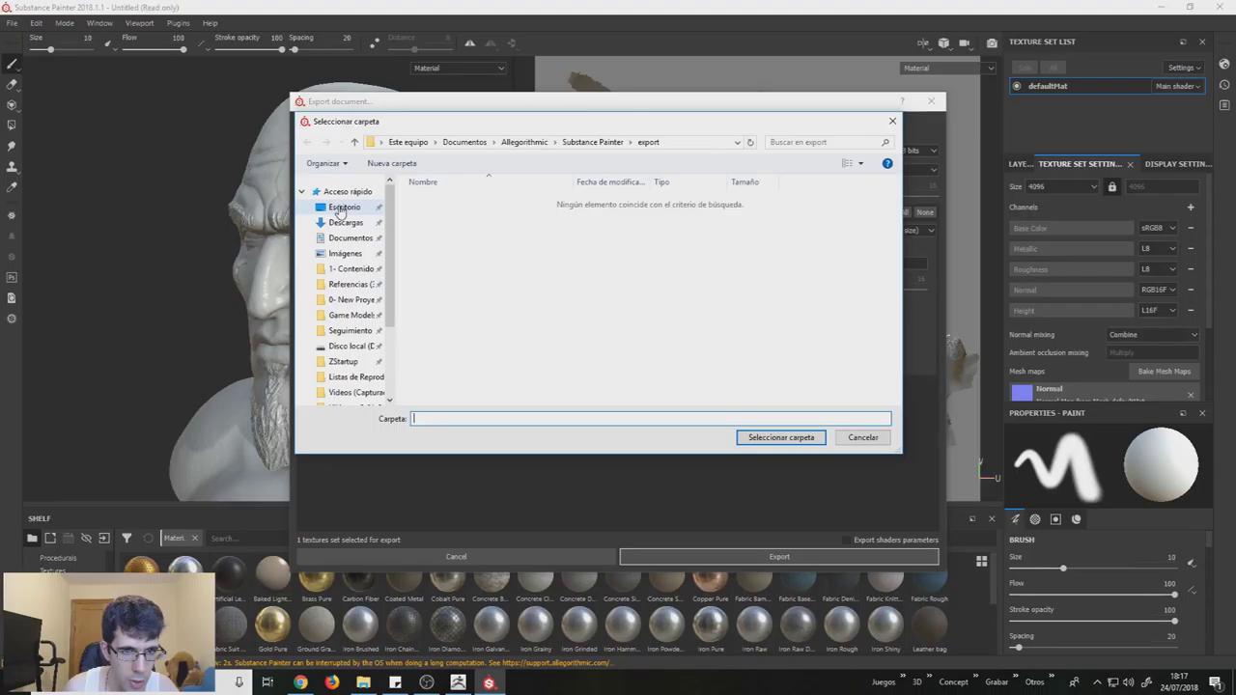
{"action": "left_click", "coordinate": [340, 210]}
{"action": "left_click", "coordinate": [763, 437]}
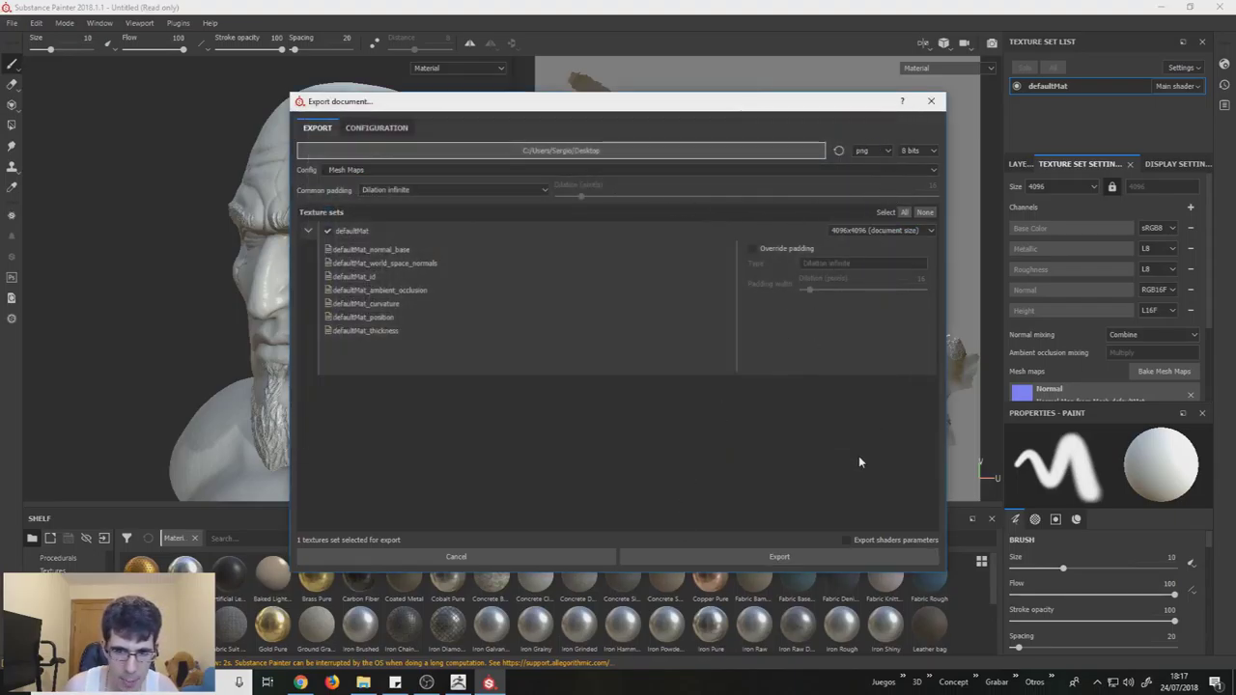
{"action": "left_click", "coordinate": [715, 556]}
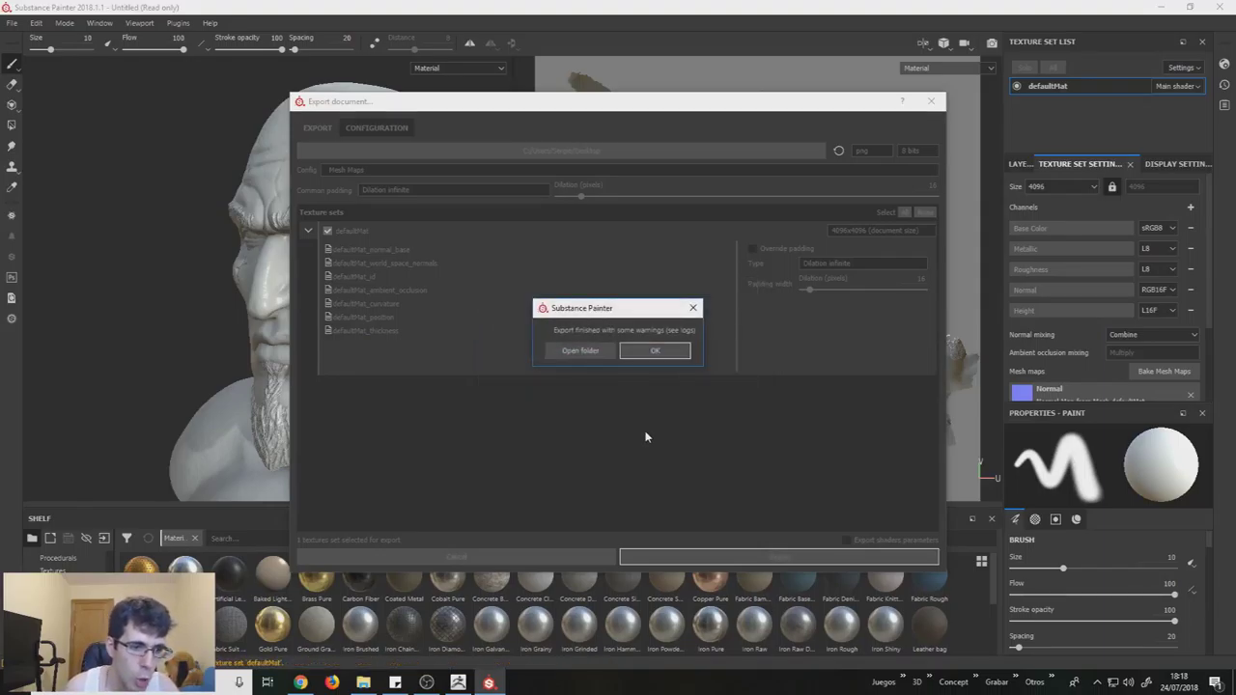
{"action": "left_click", "coordinate": [654, 350]}
Step: Minimise Painter and preview the exported defaultMat normal map on the desktop
{"action": "left_click", "coordinate": [1159, 7]}
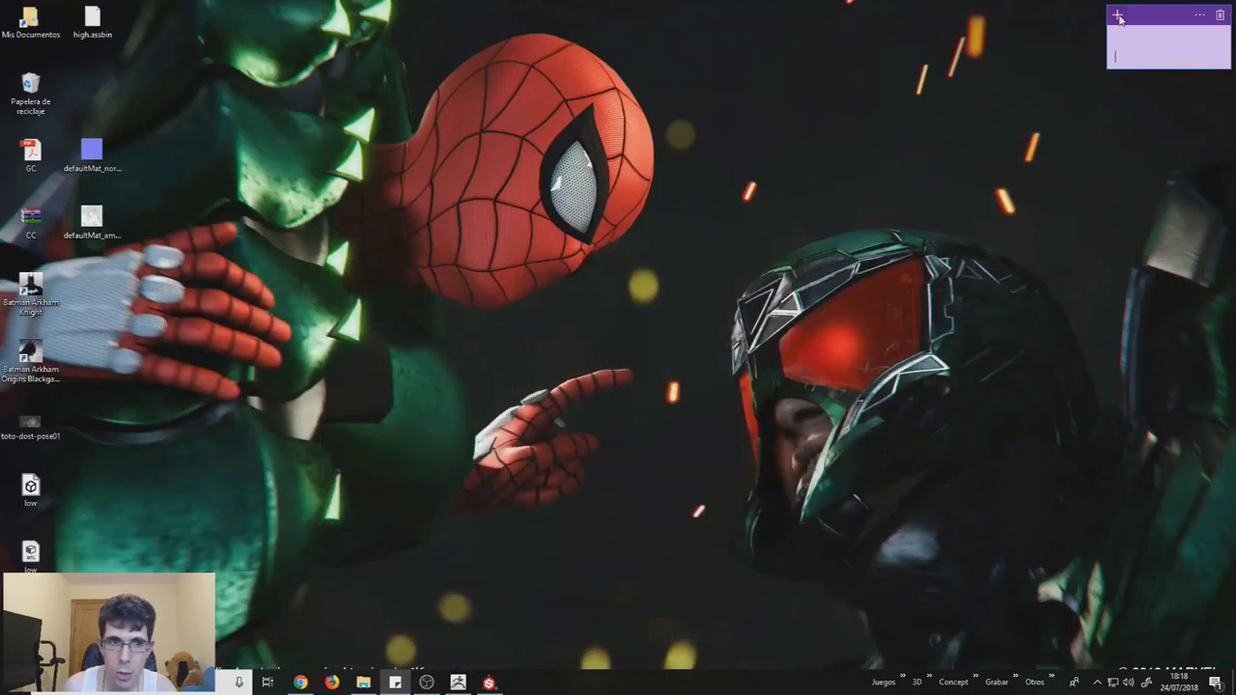
{"action": "left_click_drag", "start_coordinate": [198, 136], "coordinate": [63, 253]}
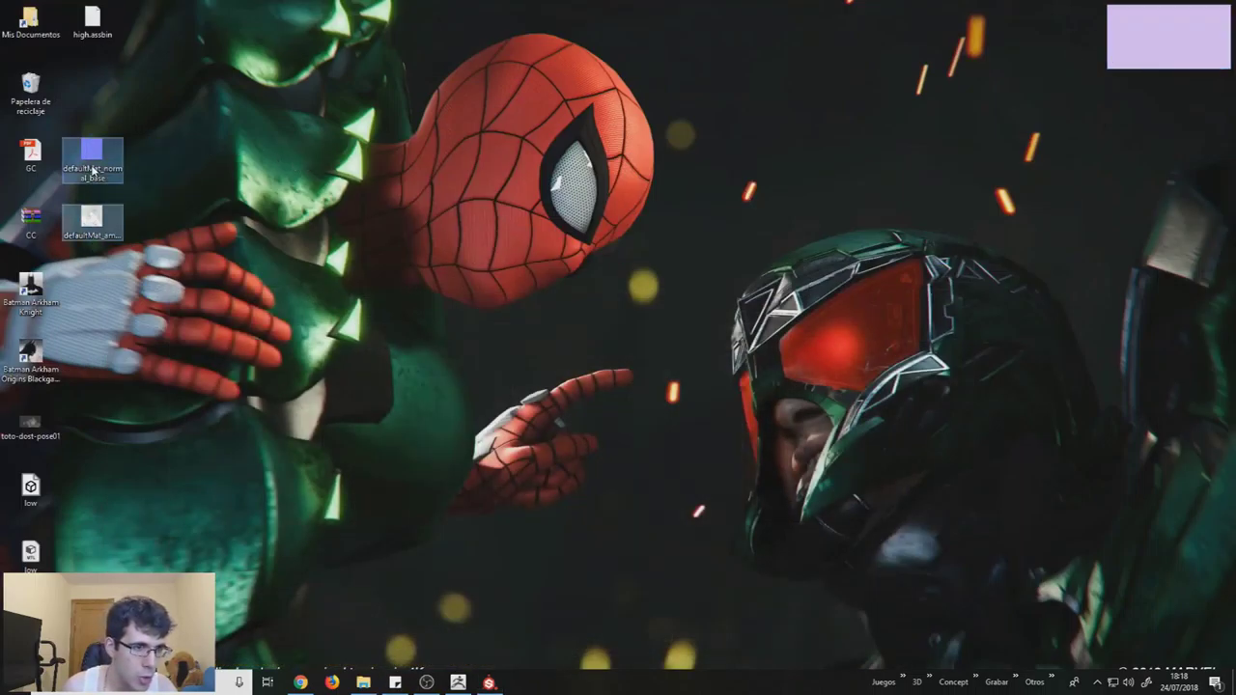
{"action": "double_click", "coordinate": [91, 166]}
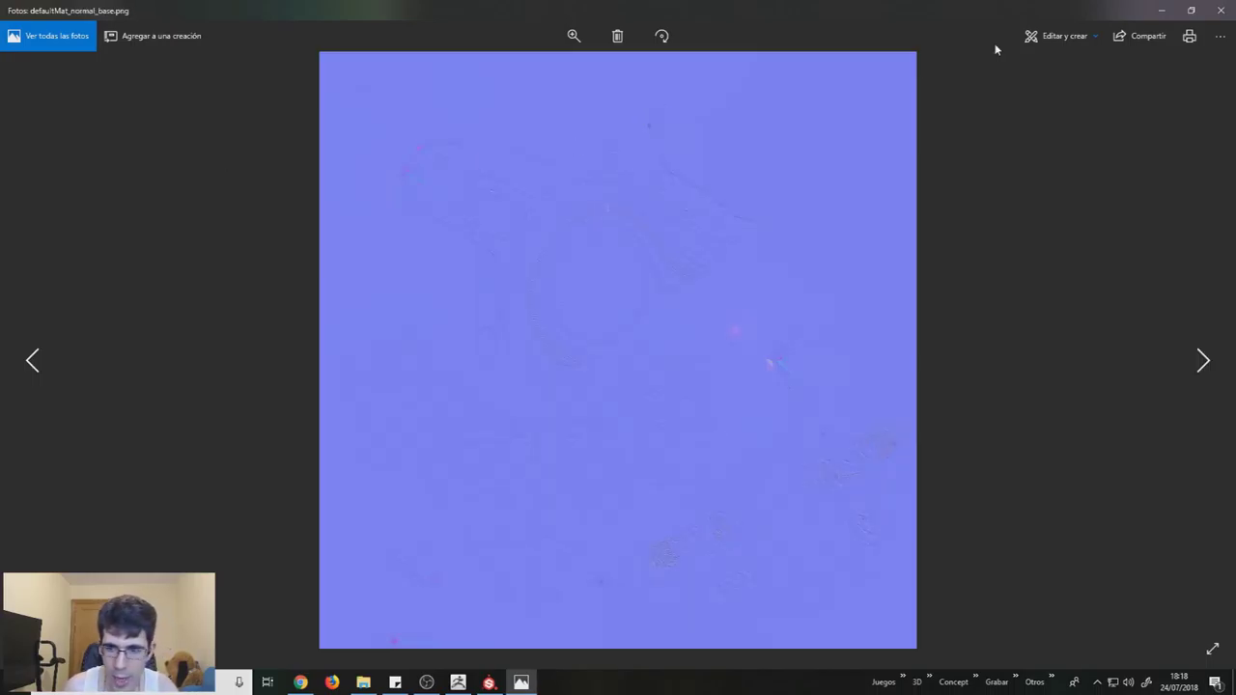
{"action": "left_click", "coordinate": [1219, 10]}
Step: Launch Marmoset Toolbag 3 and drag the low bust mesh into it
{"action": "left_click", "coordinate": [930, 677]}
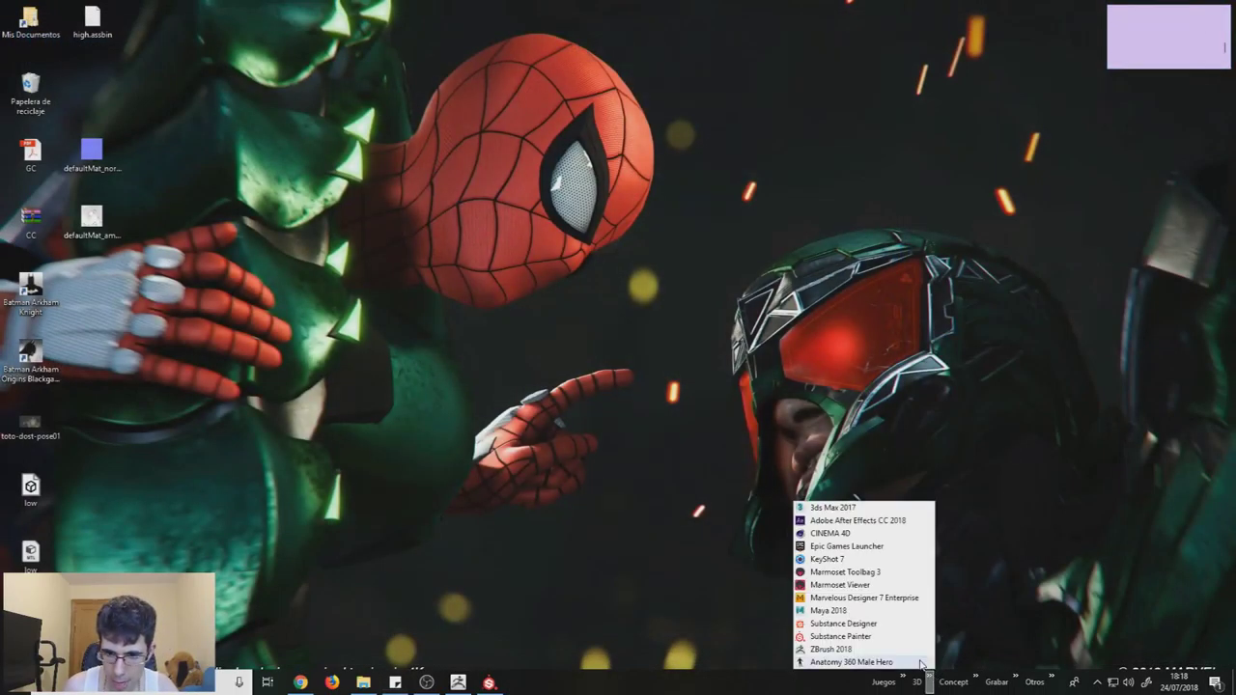
{"action": "left_click", "coordinate": [830, 570]}
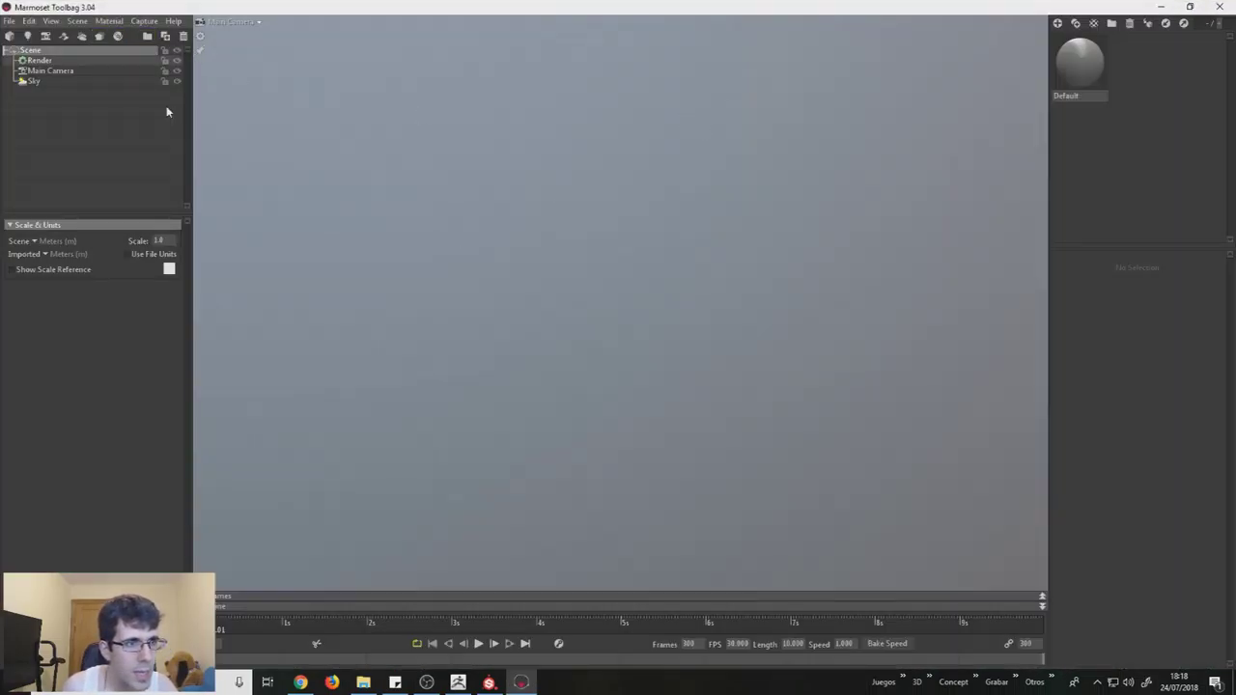
{"action": "left_click", "coordinate": [520, 682]}
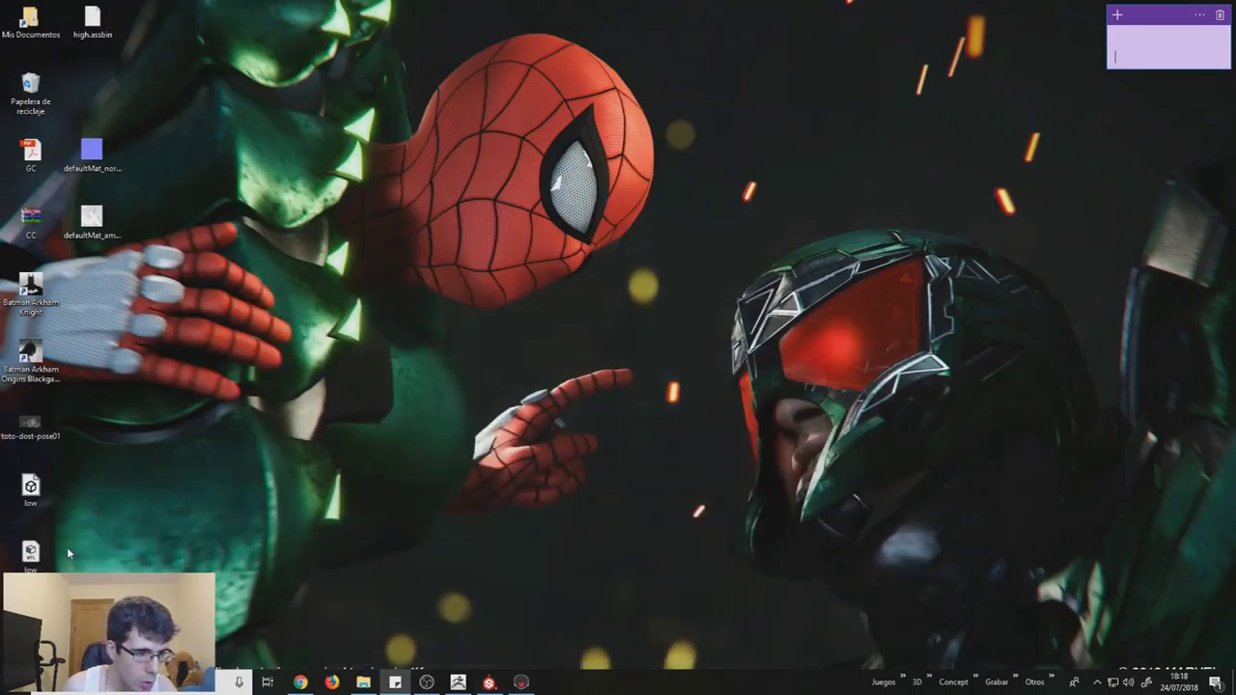
{"action": "left_click", "coordinate": [522, 682]}
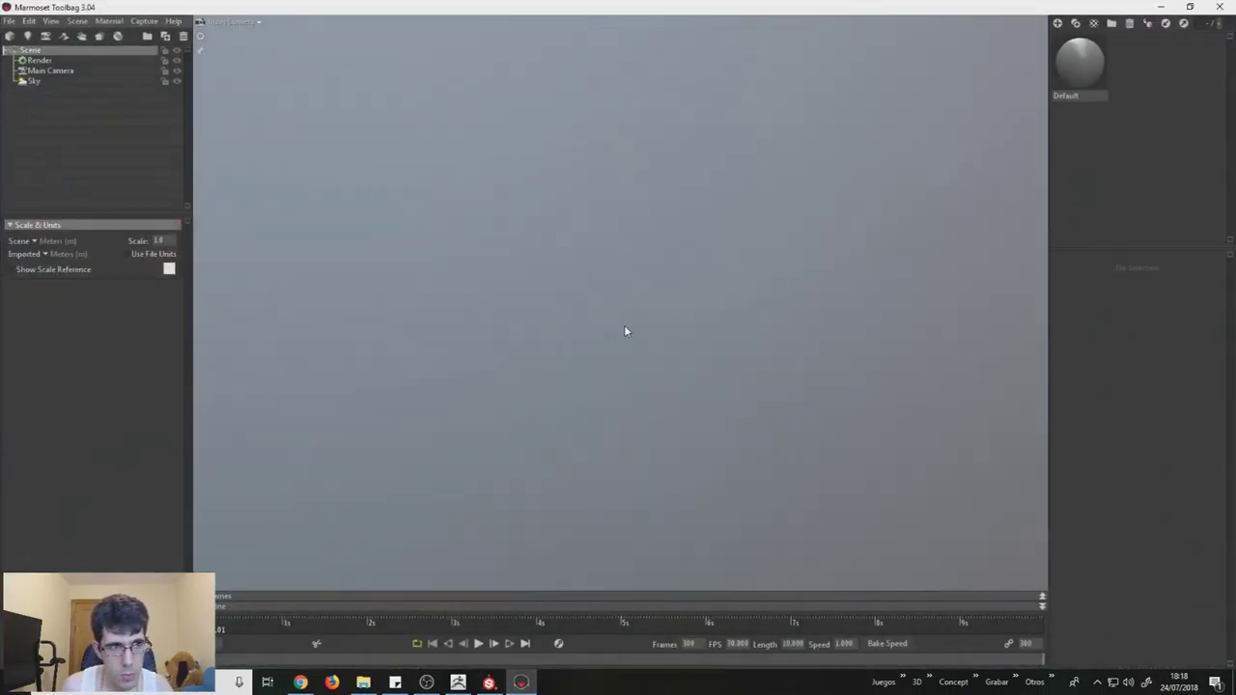
{"action": "left_click", "coordinate": [520, 682]}
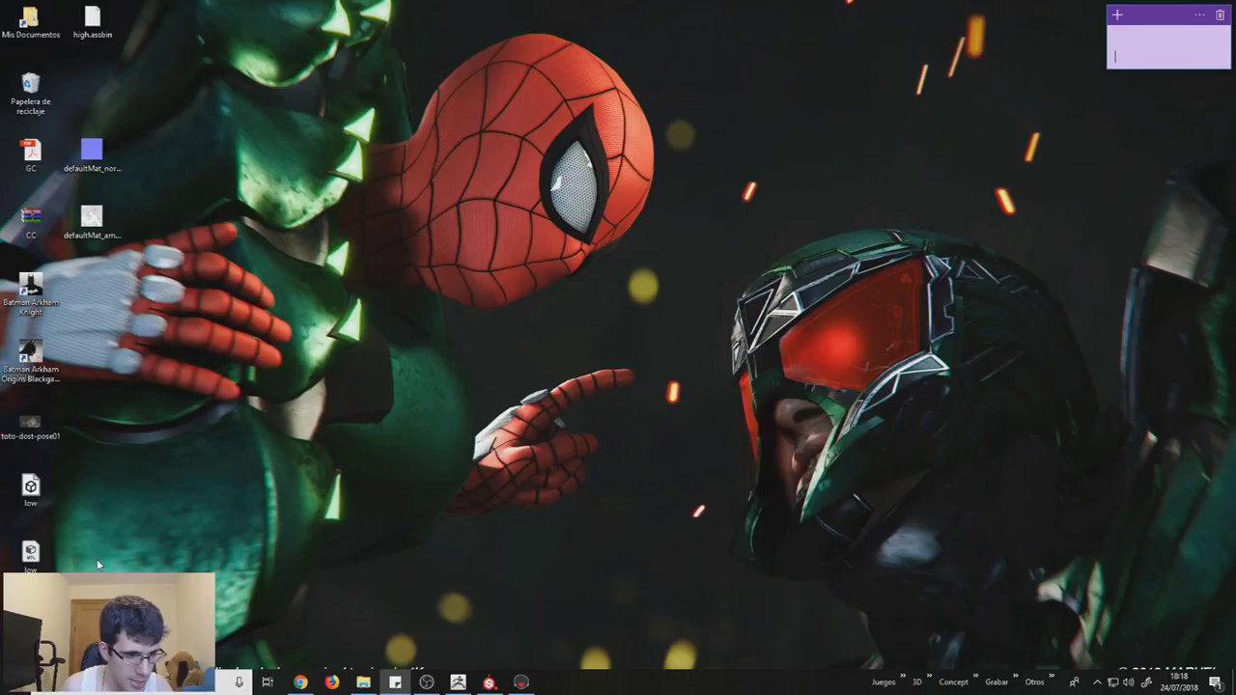
{"action": "left_click", "coordinate": [31, 488]}
{"action": "left_click_drag", "start_coordinate": [31, 488], "coordinate": [608, 350]}
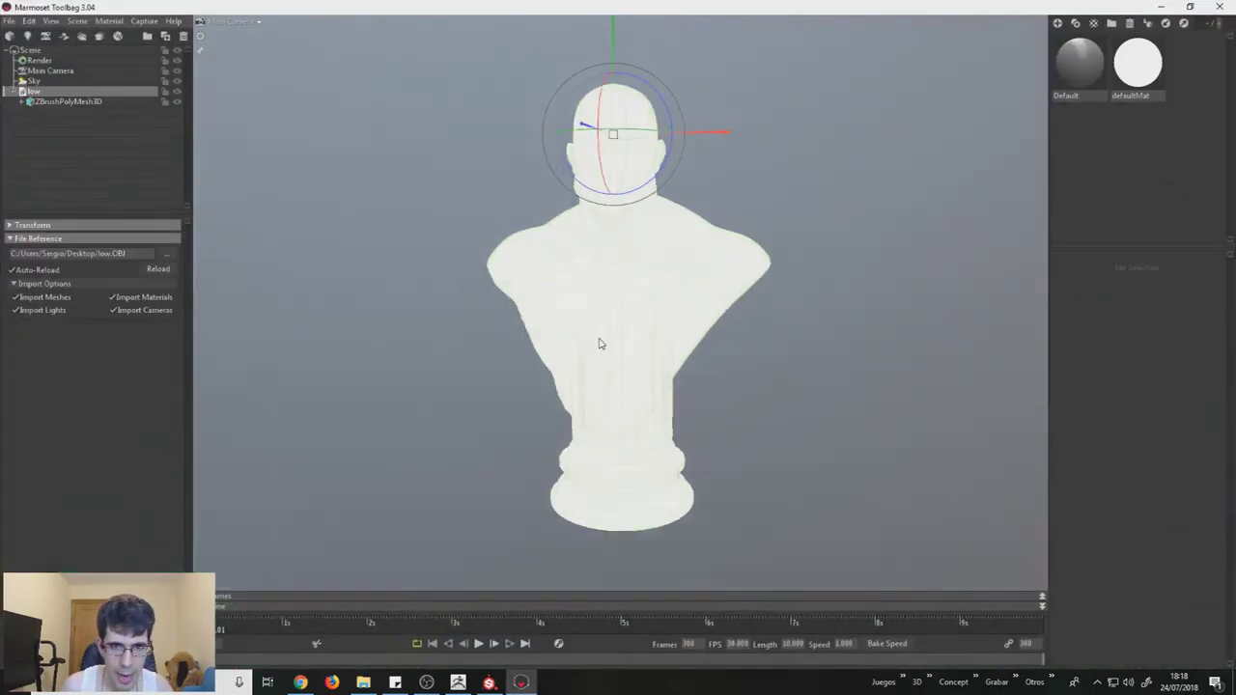
Step: Orbit and zoom around the imported bust and open the Default material's settings
{"action": "mouse_move", "coordinate": [599, 342]}
{"action": "left_mouse_down"}
{"action": "mouse_move", "coordinate": [612, 357]}
{"action": "mouse_move", "coordinate": [624, 287]}
{"action": "left_mouse_up"}
{"action": "scroll", "coordinate": [624, 287], "scroll_direction": "up", "scroll_amount": 3}
{"action": "left_click_drag", "start_coordinate": [1066, 73], "coordinate": [114, 94]}
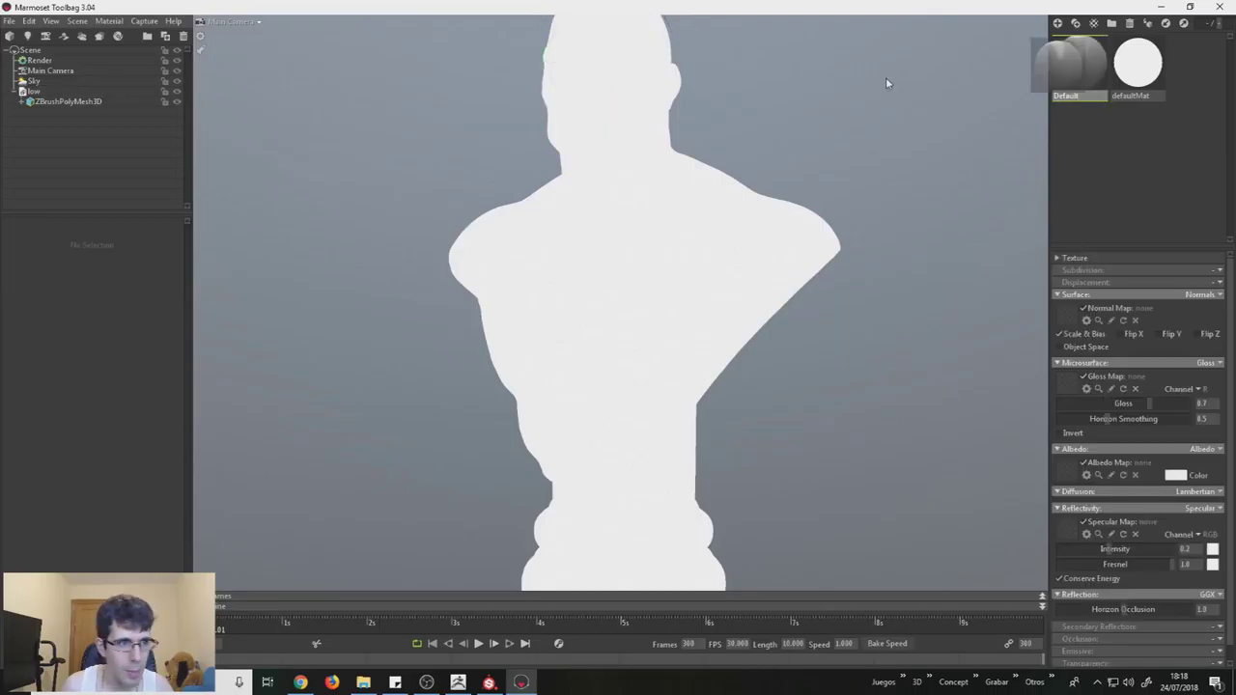
{"action": "mouse_move", "coordinate": [688, 235]}
{"action": "right_mouse_down"}
{"action": "mouse_move", "coordinate": [657, 242]}
{"action": "mouse_move", "coordinate": [670, 377]}
{"action": "mouse_move", "coordinate": [643, 193]}
{"action": "mouse_move", "coordinate": [676, 356]}
{"action": "mouse_move", "coordinate": [665, 331]}
{"action": "right_mouse_up"}
{"action": "left_click_drag", "start_coordinate": [665, 331], "coordinate": [634, 328]}
{"action": "right_click_drag", "start_coordinate": [634, 329], "coordinate": [638, 327]}
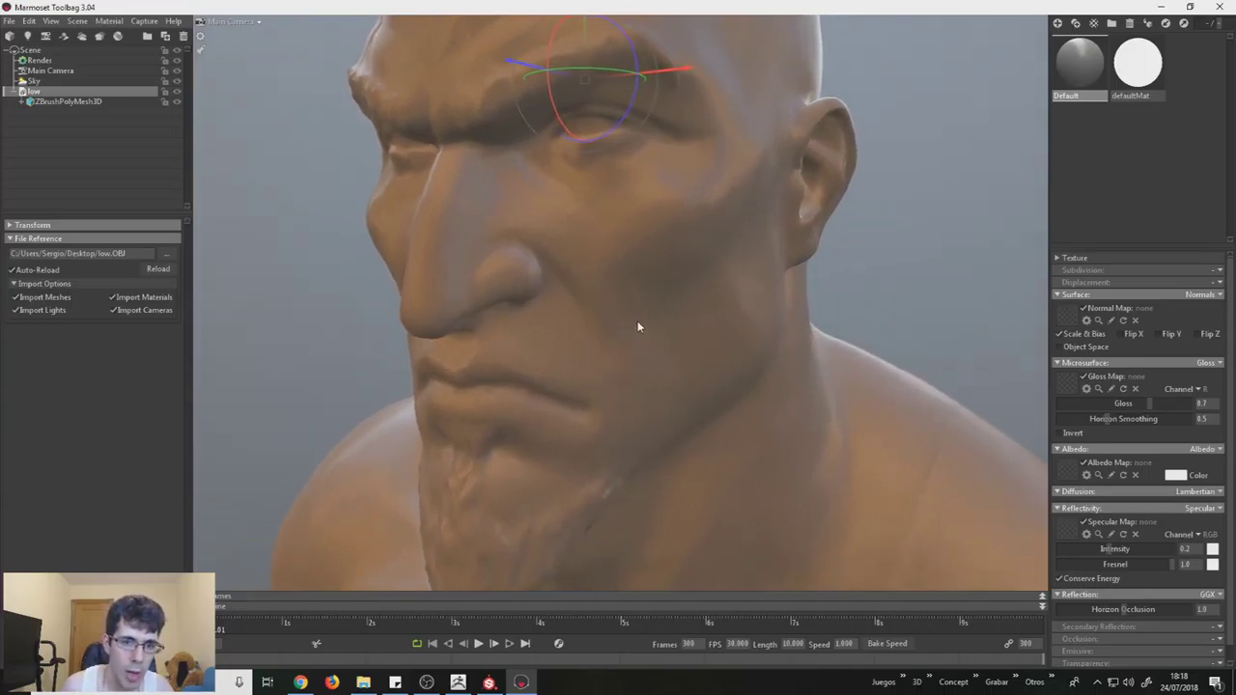
Step: Narrow the Main Camera's field of view to about 33 for a frontal face view
{"action": "left_click", "coordinate": [68, 71]}
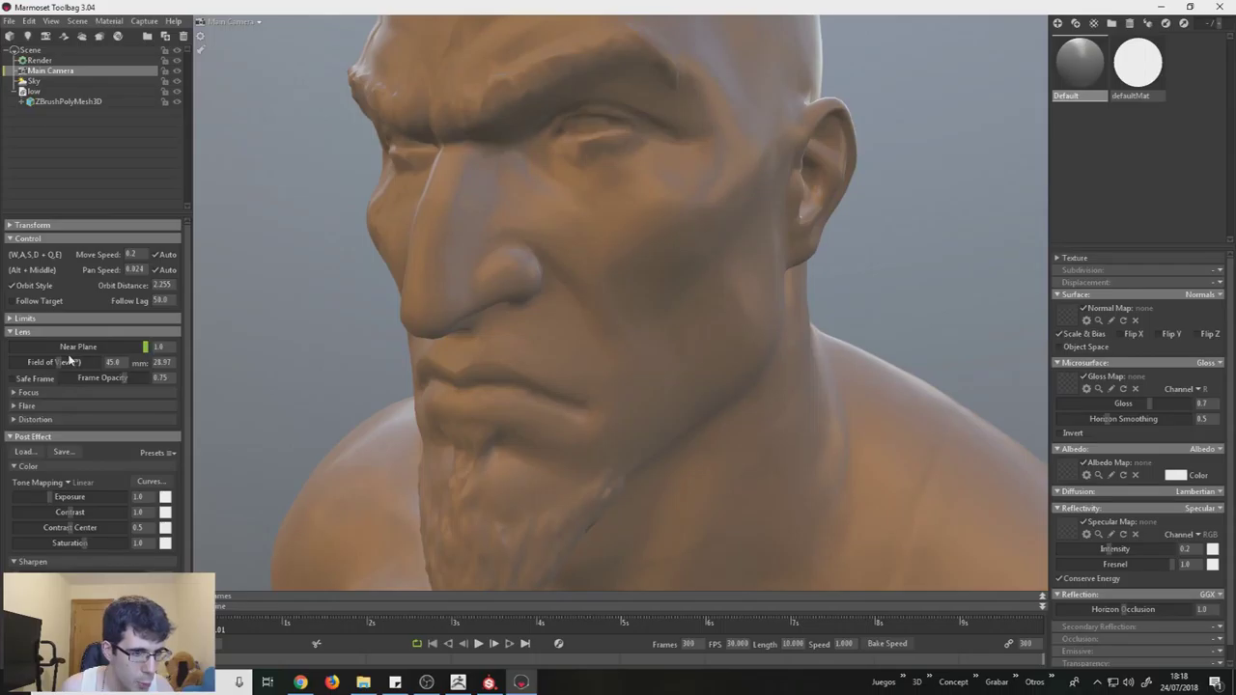
{"action": "left_click_drag", "start_coordinate": [61, 362], "coordinate": [47, 370]}
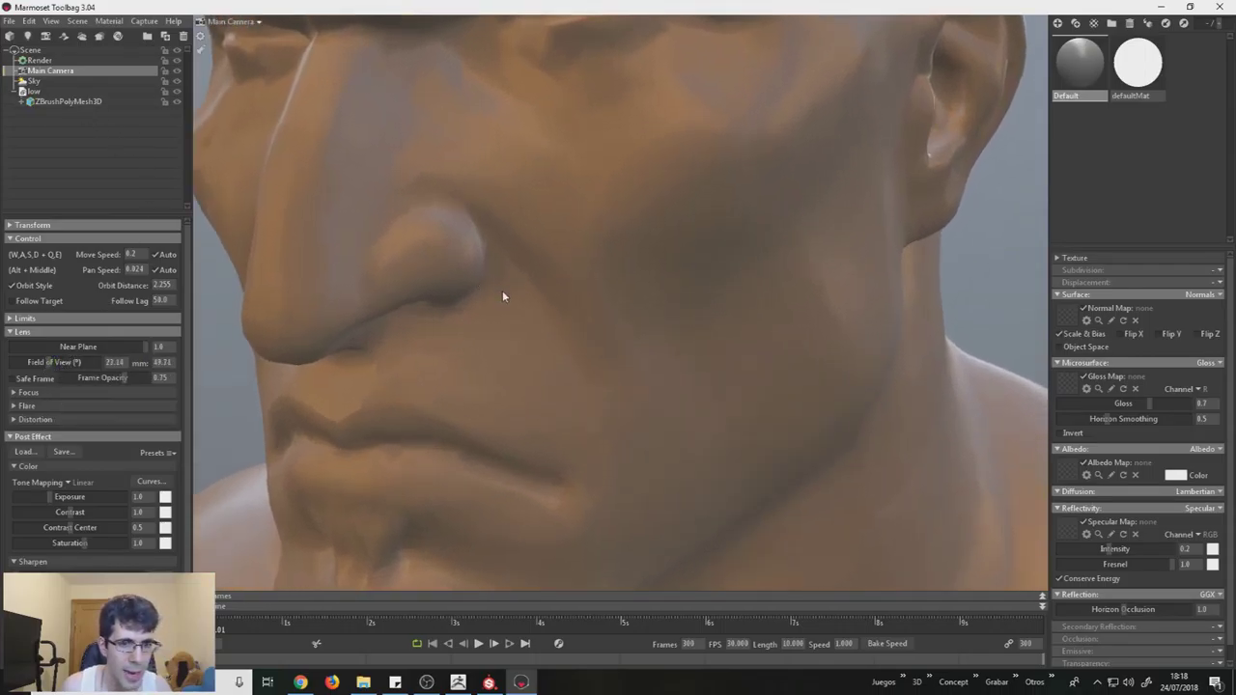
{"action": "scroll", "coordinate": [539, 357], "scroll_direction": "down", "scroll_amount": 5}
{"action": "left_click_drag", "start_coordinate": [598, 253], "coordinate": [675, 242]}
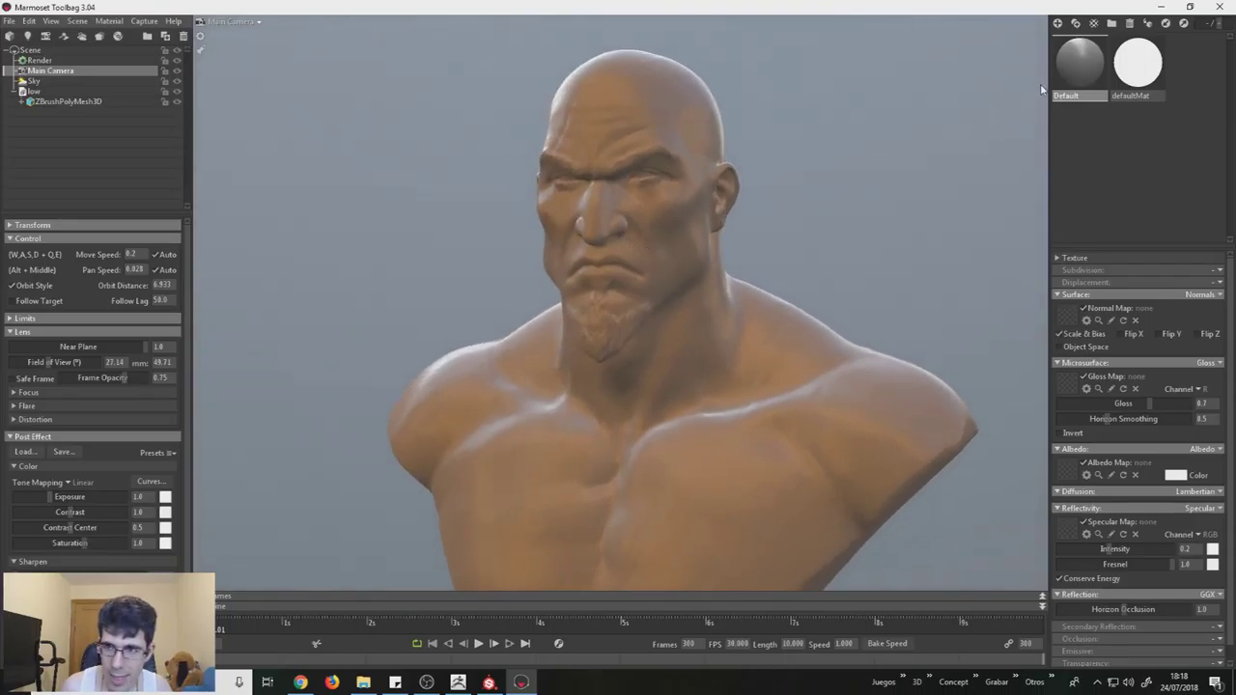
Step: Set the material's Occlusion channel to Occlusion and minimise Marmoset to the desktop
{"action": "left_click", "coordinate": [1094, 55]}
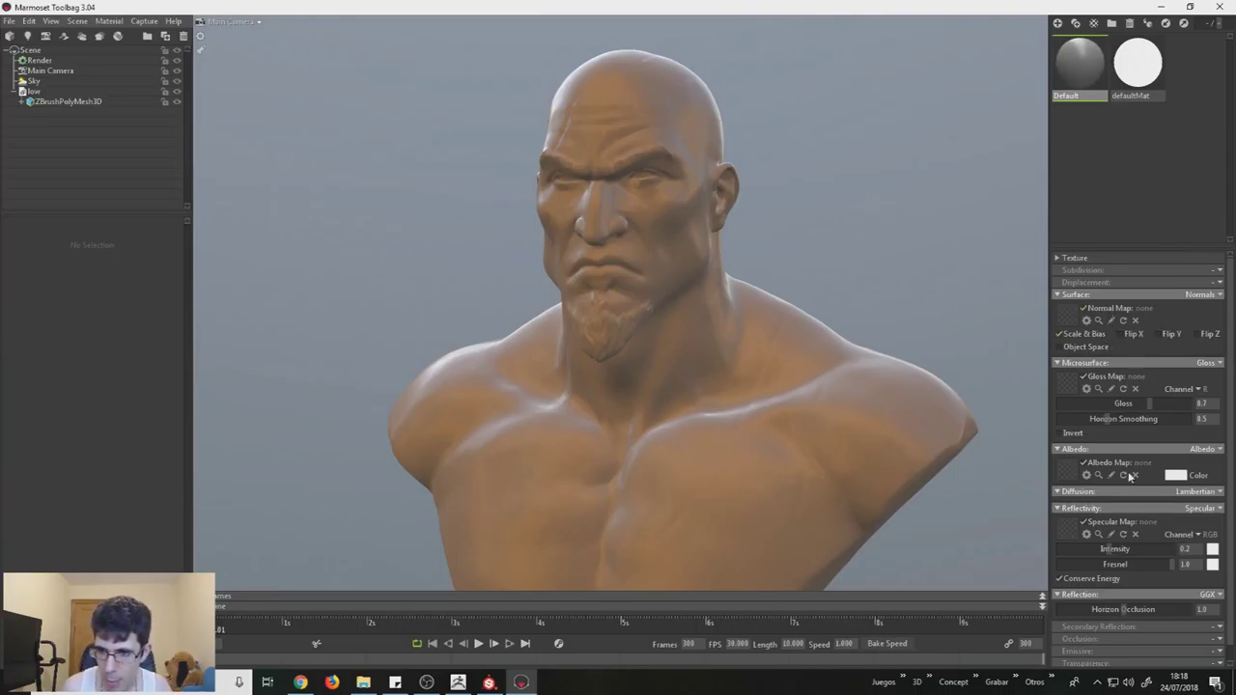
{"action": "scroll", "coordinate": [1159, 606], "scroll_direction": "down", "scroll_amount": 1}
{"action": "left_click", "coordinate": [1220, 625]}
{"action": "left_click", "coordinate": [1181, 652]}
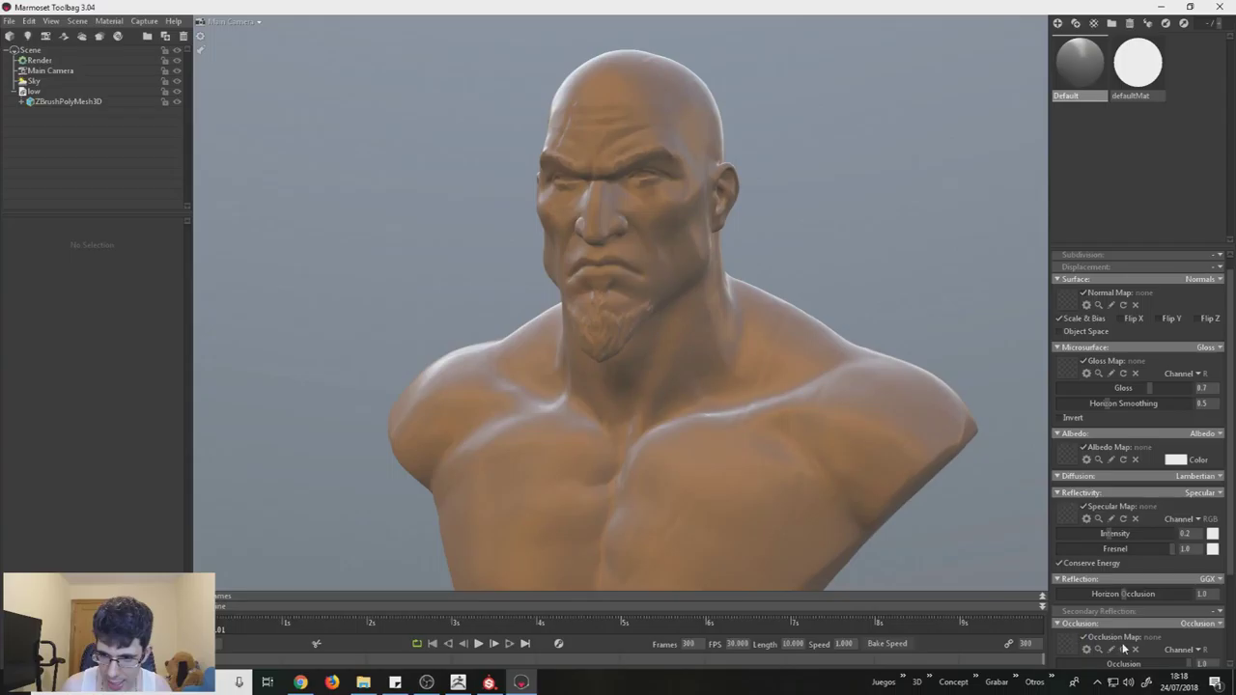
{"action": "left_click", "coordinate": [520, 681]}
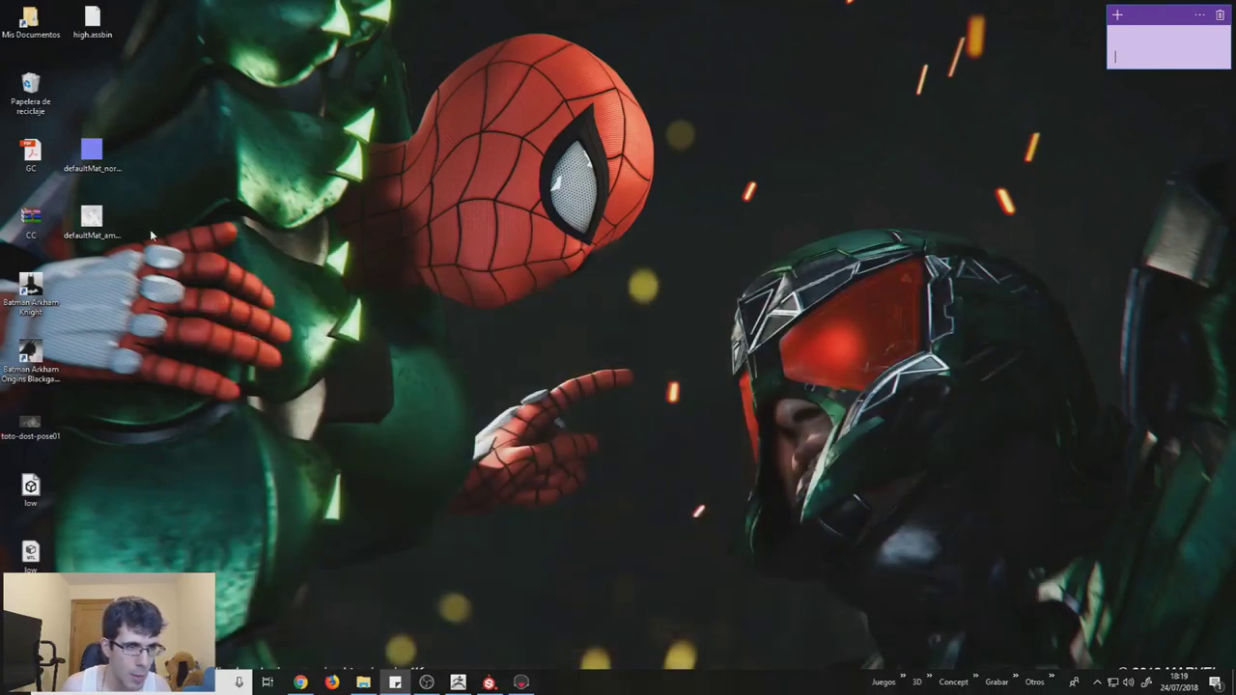
Step: Assign defaultMat_normal_base to the Normal Map slot and the AO file to the Occlusion Map slot
{"action": "mouse_move", "coordinate": [92, 152]}
{"action": "left_mouse_down"}
{"action": "mouse_move", "coordinate": [428, 590]}
{"action": "mouse_move", "coordinate": [520, 682]}
{"action": "left_mouse_up"}
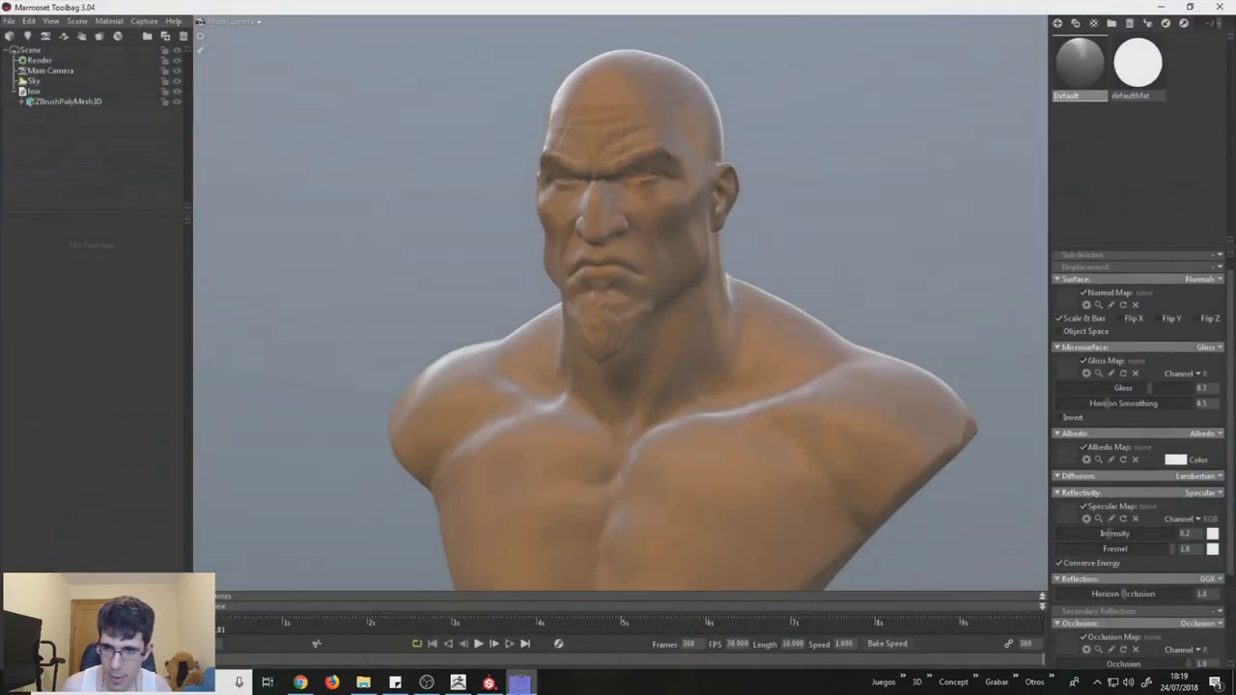
{"action": "left_click_drag", "start_coordinate": [1075, 292], "coordinate": [1076, 297]}
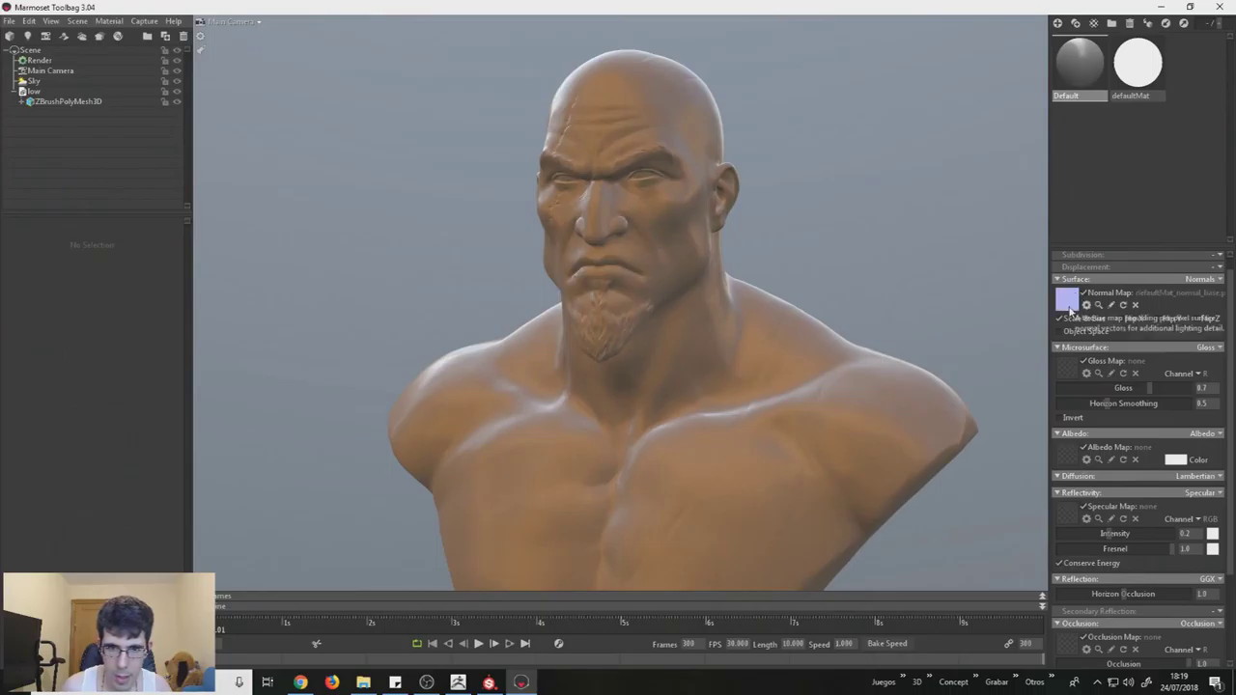
{"action": "left_click", "coordinate": [520, 681]}
{"action": "mouse_move", "coordinate": [92, 218]}
{"action": "left_mouse_down"}
{"action": "mouse_move", "coordinate": [520, 682]}
{"action": "mouse_move", "coordinate": [1002, 578]}
{"action": "left_mouse_up"}
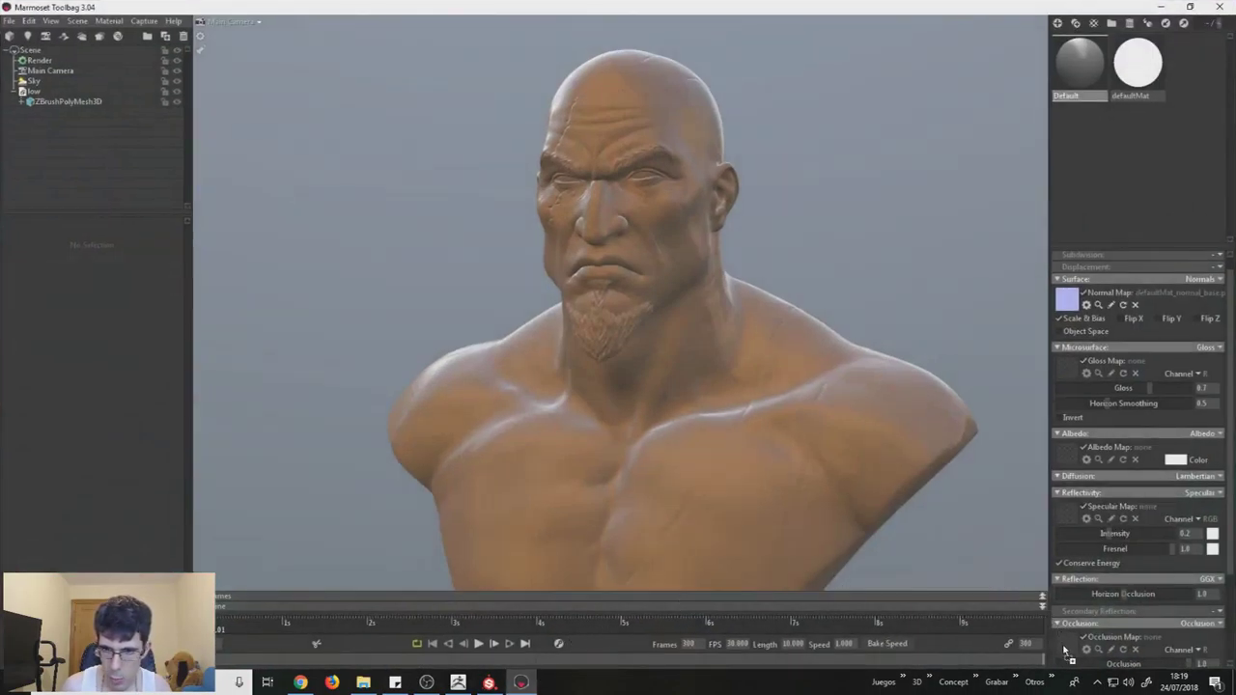
{"action": "left_click_drag", "start_coordinate": [1062, 644], "coordinate": [1065, 642]}
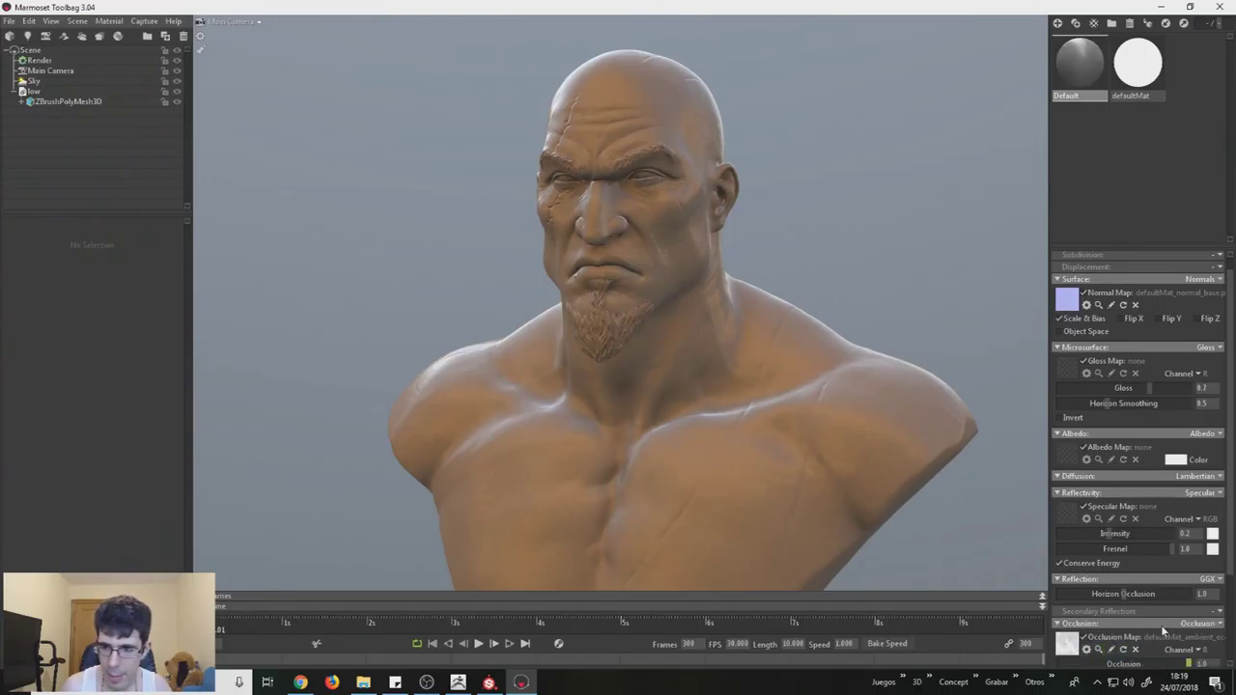
Step: Inspect the baked face and beard detail while toggling the normal map's Flip Y
{"action": "scroll", "coordinate": [699, 398], "scroll_direction": "up", "scroll_amount": 10}
{"action": "scroll", "coordinate": [683, 236], "scroll_direction": "up", "scroll_amount": 3}
{"action": "scroll", "coordinate": [688, 269], "scroll_direction": "down", "scroll_amount": 3}
{"action": "middle_click_drag", "start_coordinate": [688, 269], "coordinate": [691, 382]}
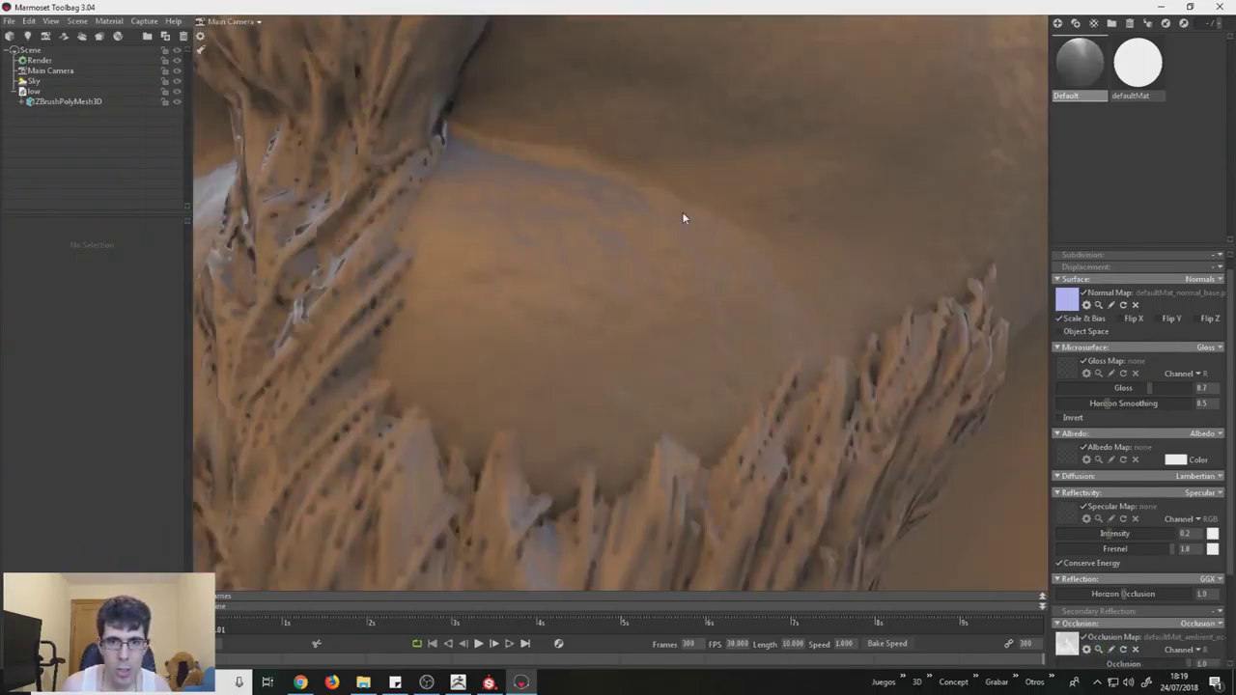
{"action": "scroll", "coordinate": [691, 382], "scroll_direction": "down", "scroll_amount": 4}
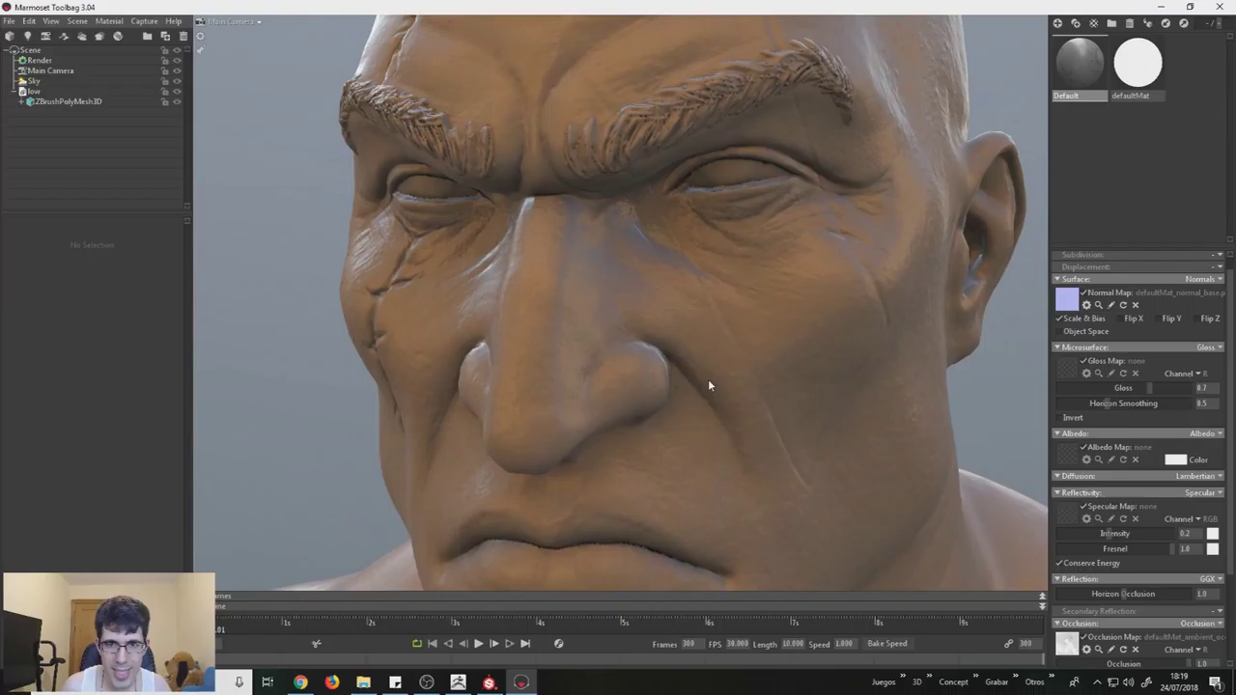
{"action": "left_click", "coordinate": [1168, 321]}
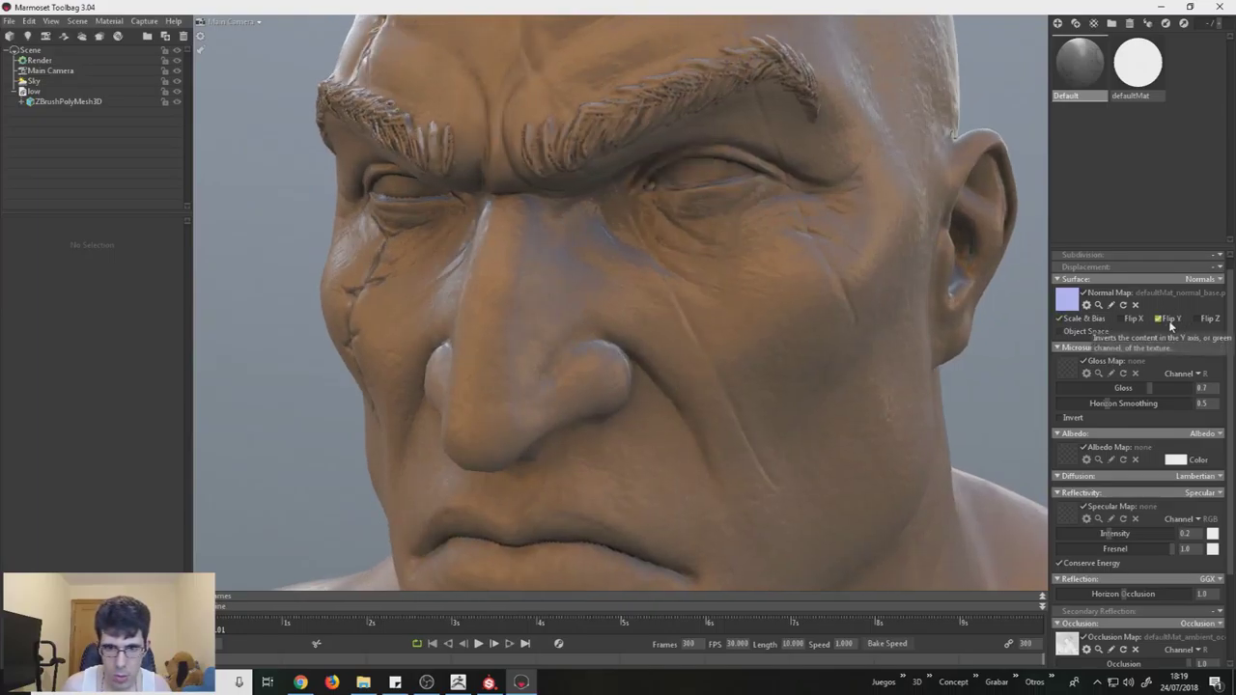
{"action": "left_click", "coordinate": [1168, 320]}
{"action": "scroll", "coordinate": [732, 395], "scroll_direction": "down", "scroll_amount": 3}
{"action": "middle_click_drag", "start_coordinate": [718, 399], "coordinate": [673, 268]}
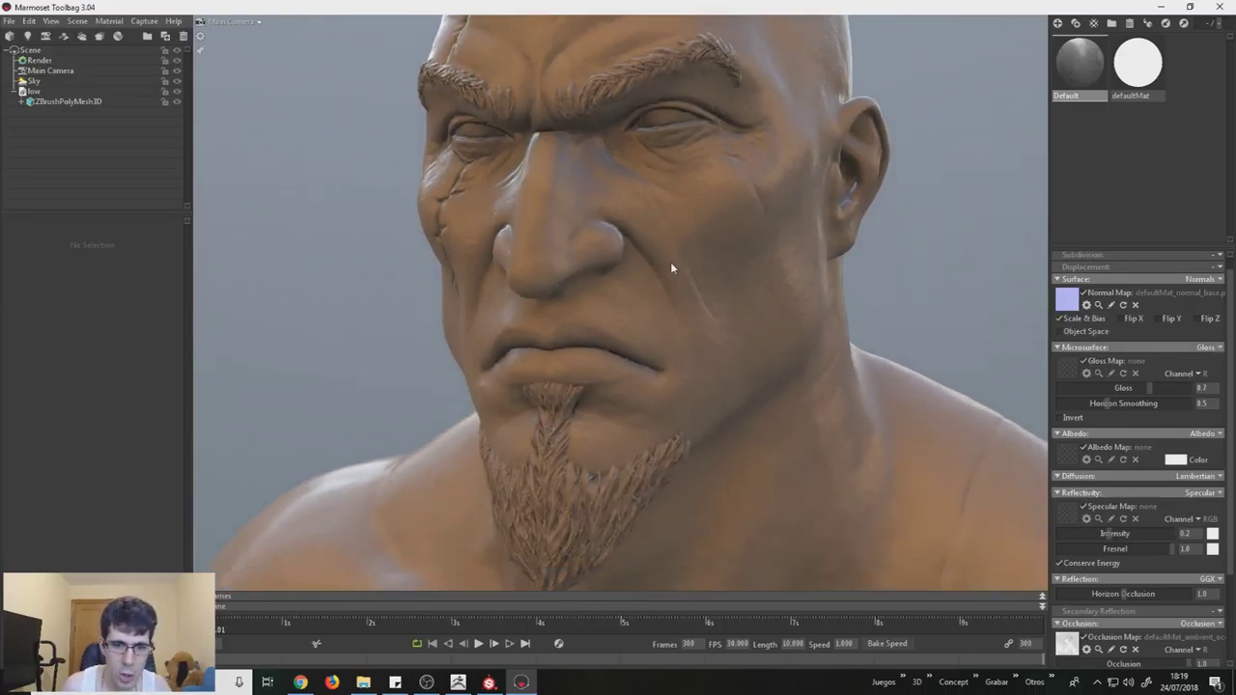
{"action": "scroll", "coordinate": [673, 267], "scroll_direction": "up", "scroll_amount": 3}
{"action": "left_click", "coordinate": [1171, 320]}
Step: Compare wrinkle shading with Flip Y from a three-quarter view, then return to Substance Painter
{"action": "mouse_move", "coordinate": [652, 271]}
{"action": "left_mouse_down"}
{"action": "mouse_move", "coordinate": [650, 317]}
{"action": "mouse_move", "coordinate": [524, 254]}
{"action": "left_mouse_up"}
{"action": "scroll", "coordinate": [538, 264], "scroll_direction": "up", "scroll_amount": 3}
{"action": "scroll", "coordinate": [913, 332], "scroll_direction": "down", "scroll_amount": 3}
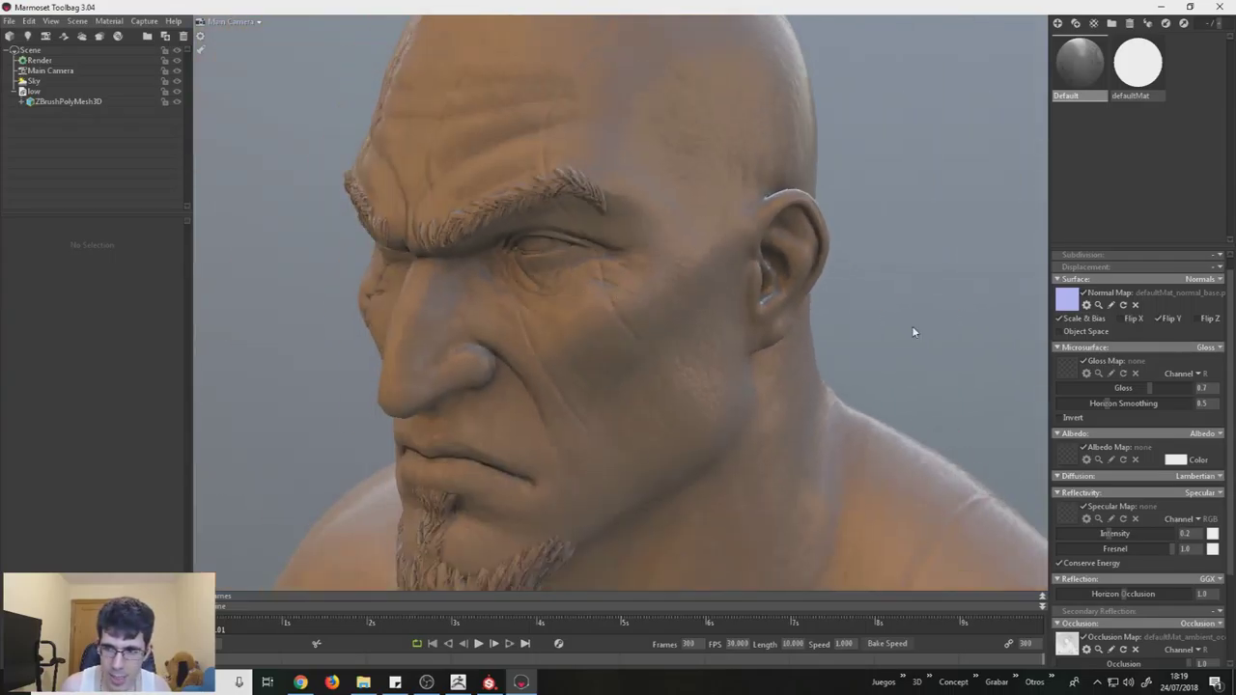
{"action": "left_click", "coordinate": [1166, 319]}
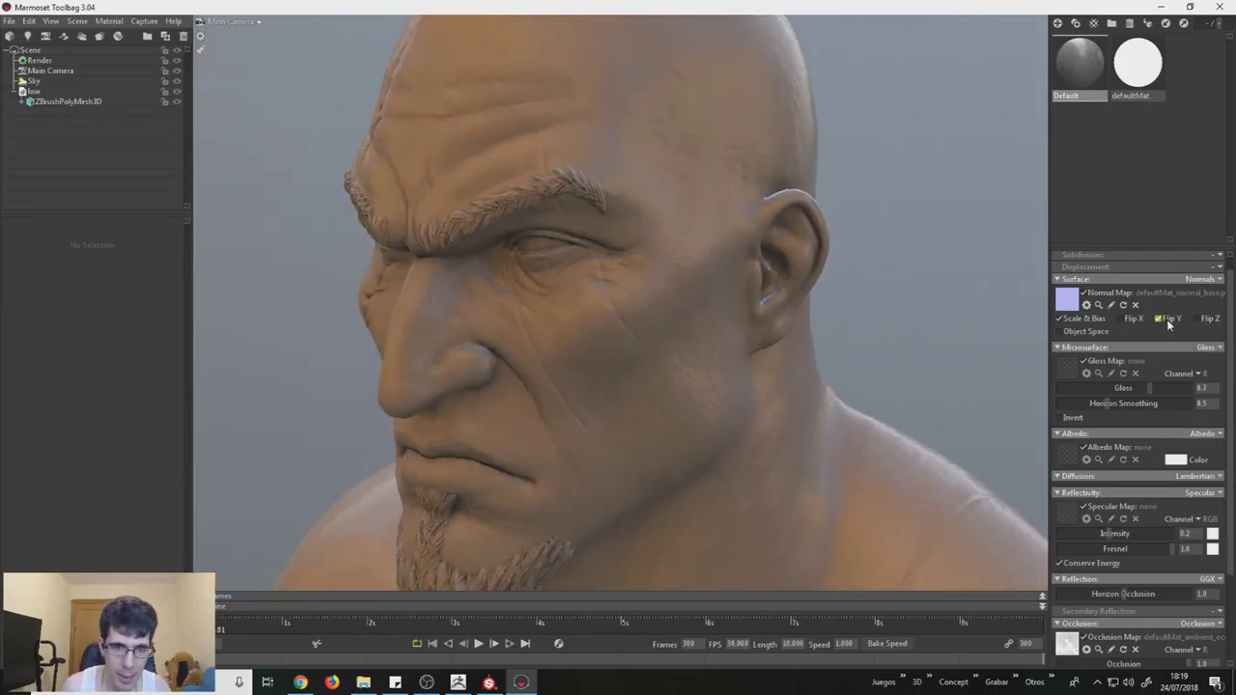
{"action": "left_click", "coordinate": [1166, 318]}
{"action": "left_click_drag", "start_coordinate": [752, 323], "coordinate": [727, 331]}
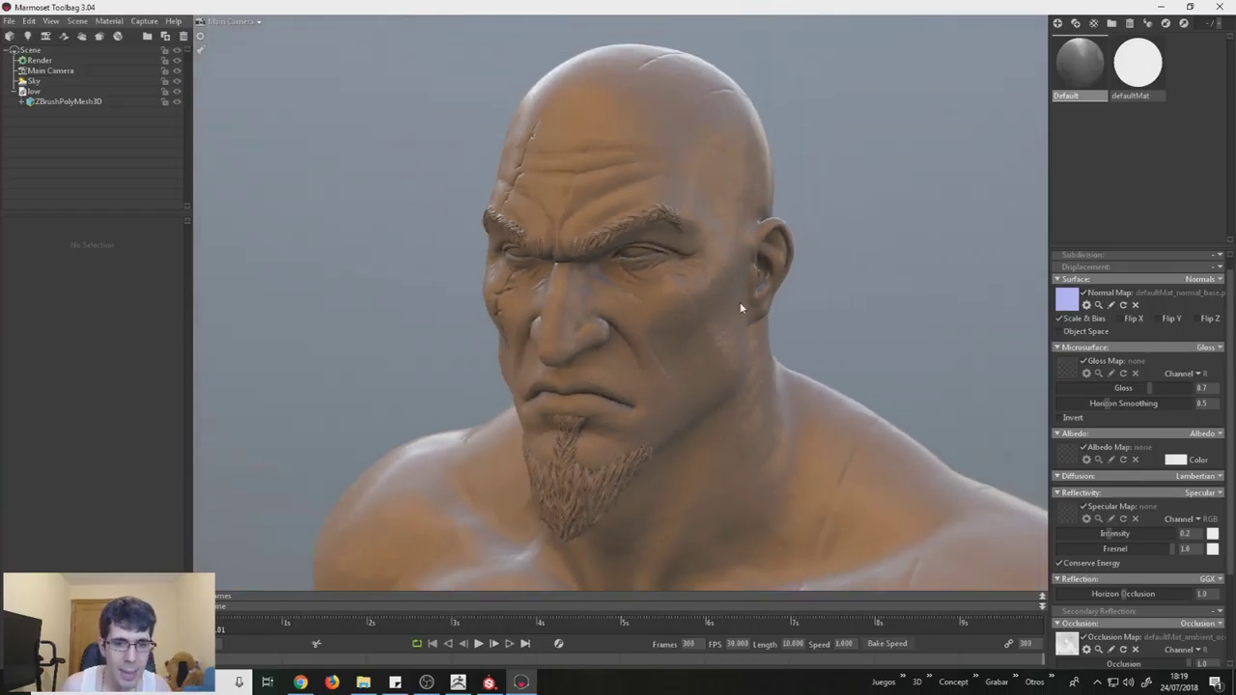
{"action": "scroll", "coordinate": [727, 331], "scroll_direction": "up", "scroll_amount": 3}
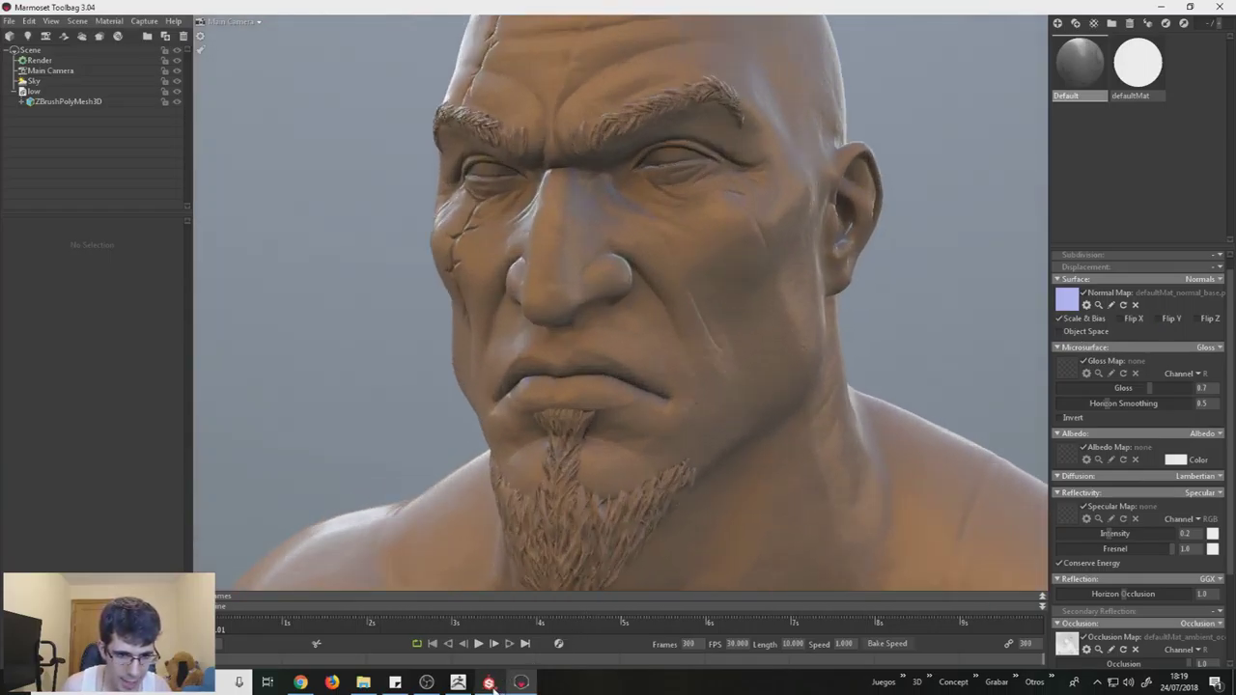
{"action": "left_click", "coordinate": [490, 683]}
{"action": "left_click", "coordinate": [6, 24]}
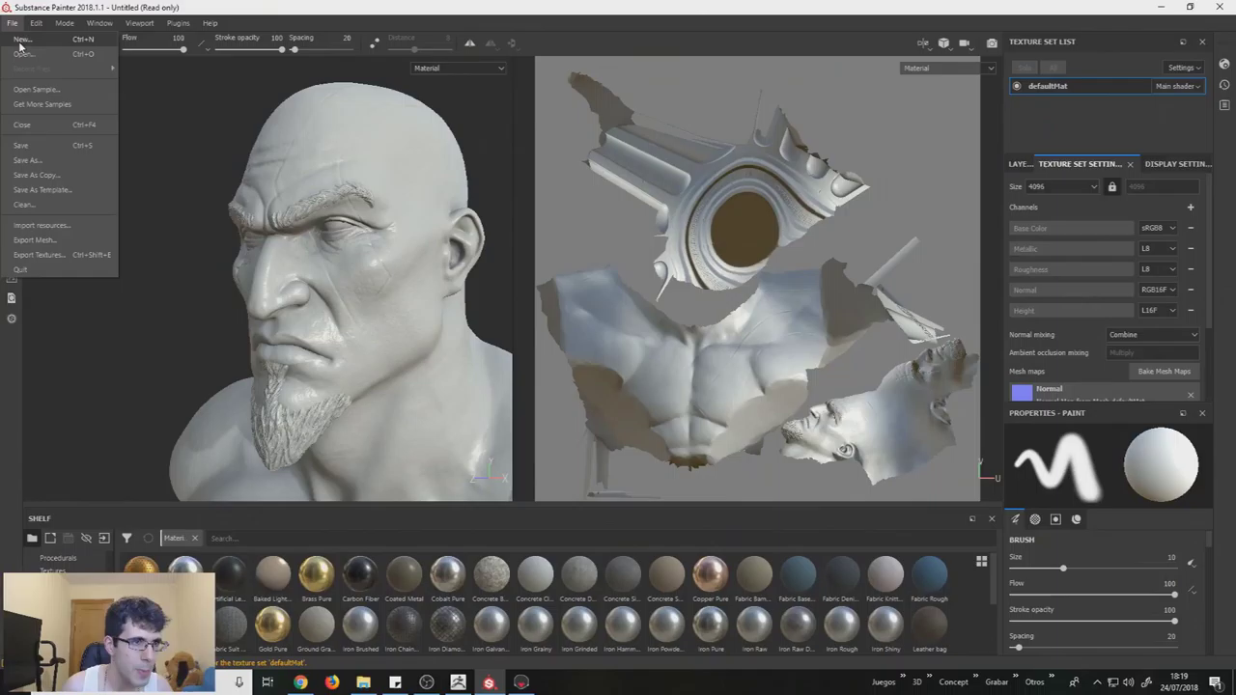
Step: Start a new Painter project, discarding changes, and check the DirectX/OpenGL normal map format options
{"action": "left_click", "coordinate": [20, 46]}
{"action": "left_click", "coordinate": [561, 361]}
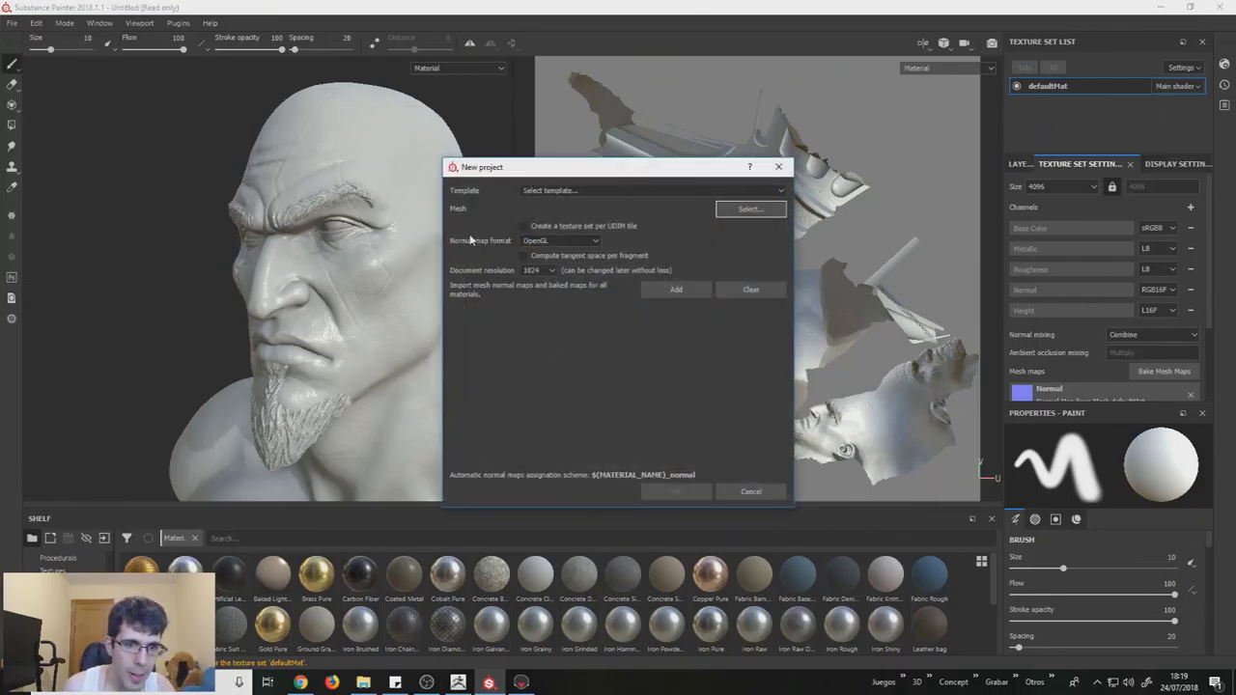
{"action": "left_click", "coordinate": [532, 242]}
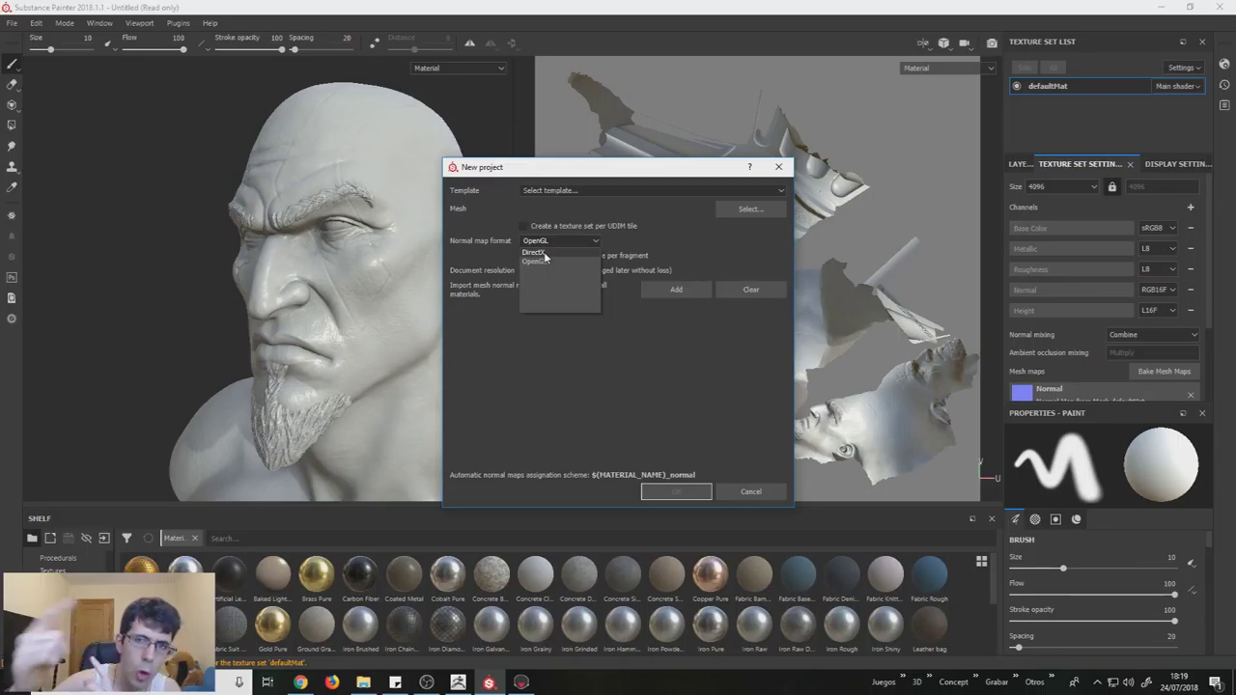
{"action": "left_click", "coordinate": [543, 253]}
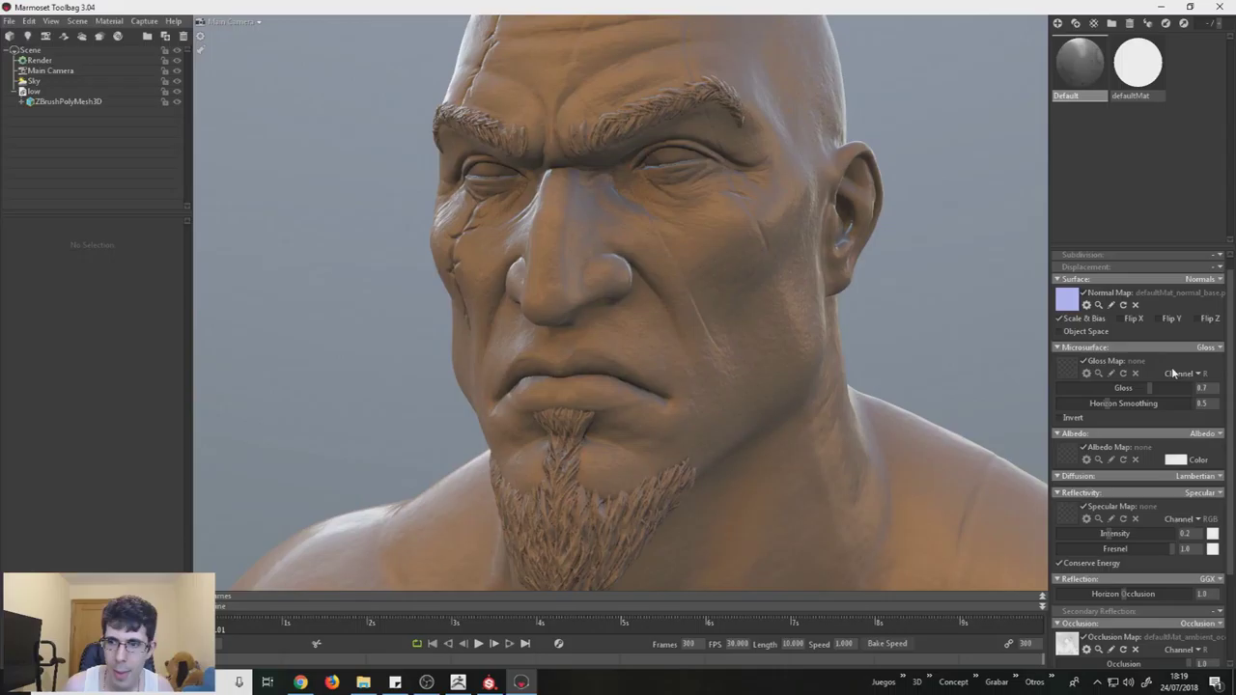
Step: Keep Flip Y off, switch reflectivity to Metalness, and raise gloss to about 0.99
{"action": "left_click", "coordinate": [1162, 319]}
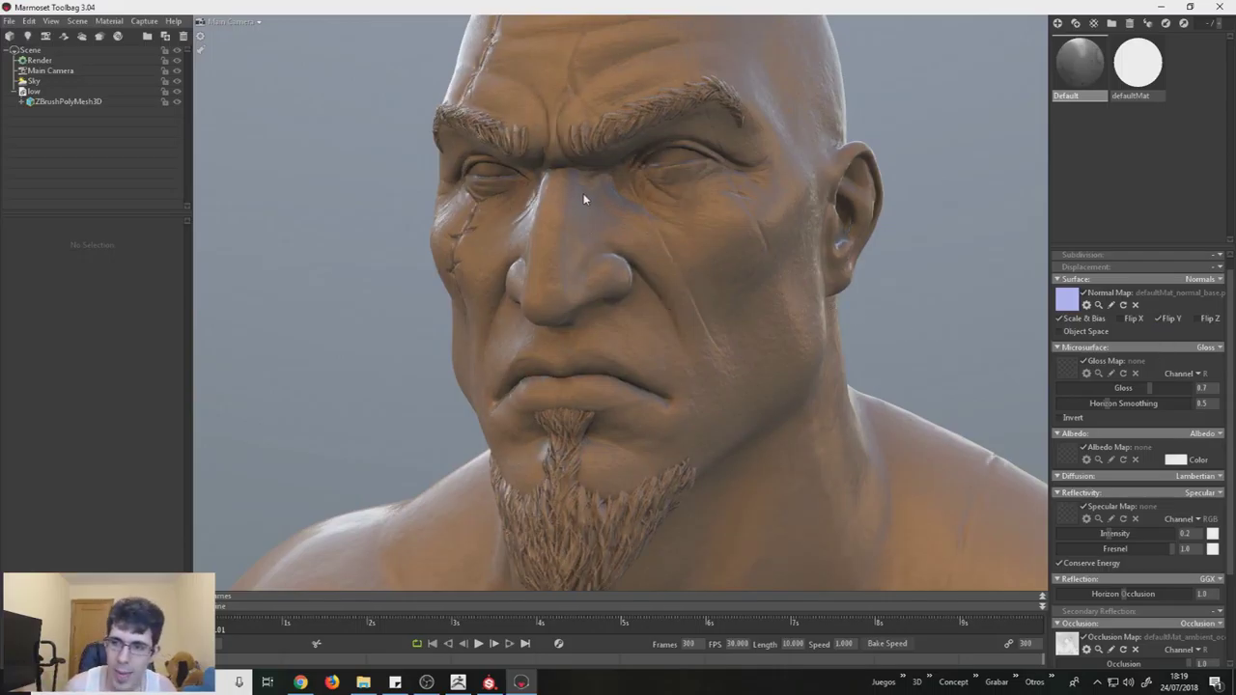
{"action": "left_click", "coordinate": [1166, 318]}
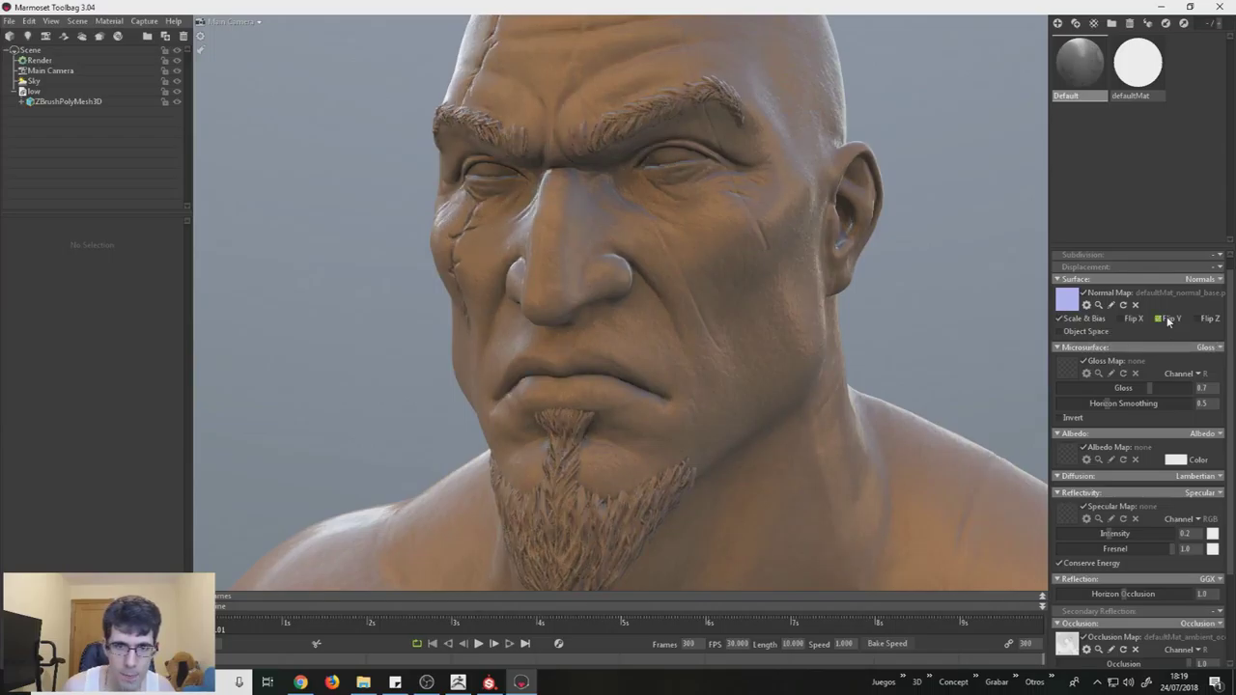
{"action": "scroll", "coordinate": [801, 337], "scroll_direction": "down", "scroll_amount": 5}
{"action": "mouse_move", "coordinate": [768, 292]}
{"action": "left_mouse_down"}
{"action": "mouse_move", "coordinate": [762, 273]}
{"action": "mouse_move", "coordinate": [929, 285]}
{"action": "left_mouse_up"}
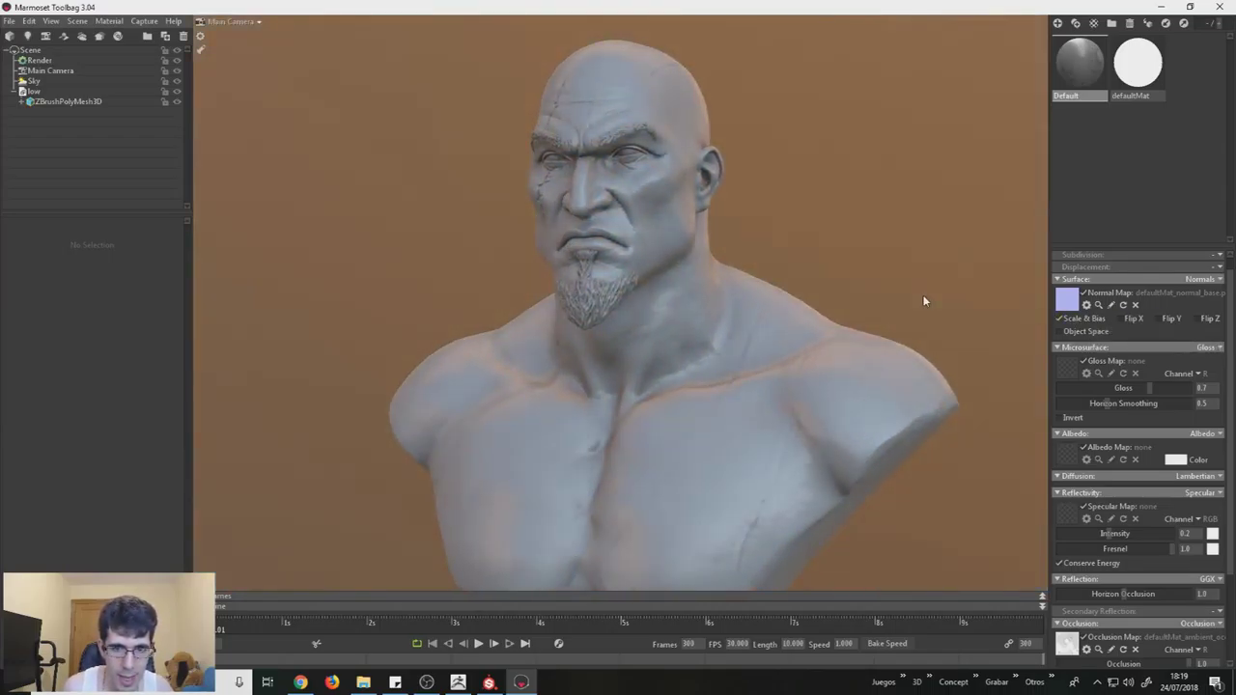
{"action": "left_click", "coordinate": [1218, 494]}
{"action": "left_click", "coordinate": [1156, 533]}
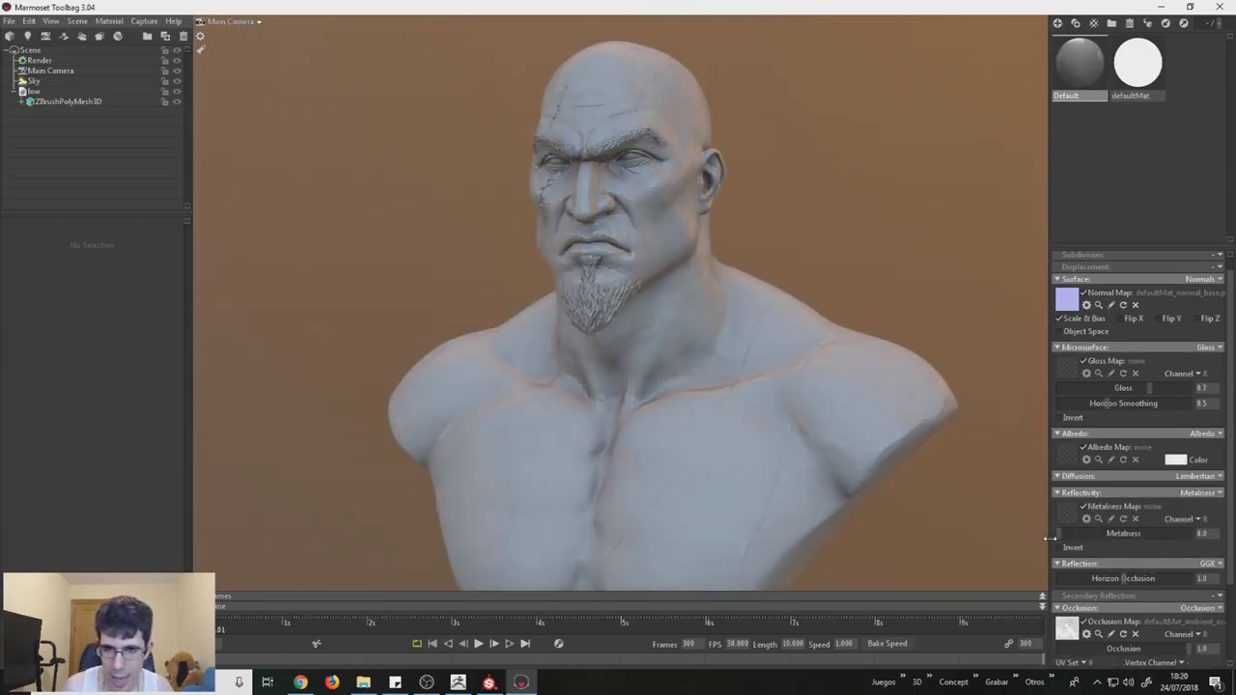
{"action": "left_click_drag", "start_coordinate": [1159, 391], "coordinate": [1186, 386]}
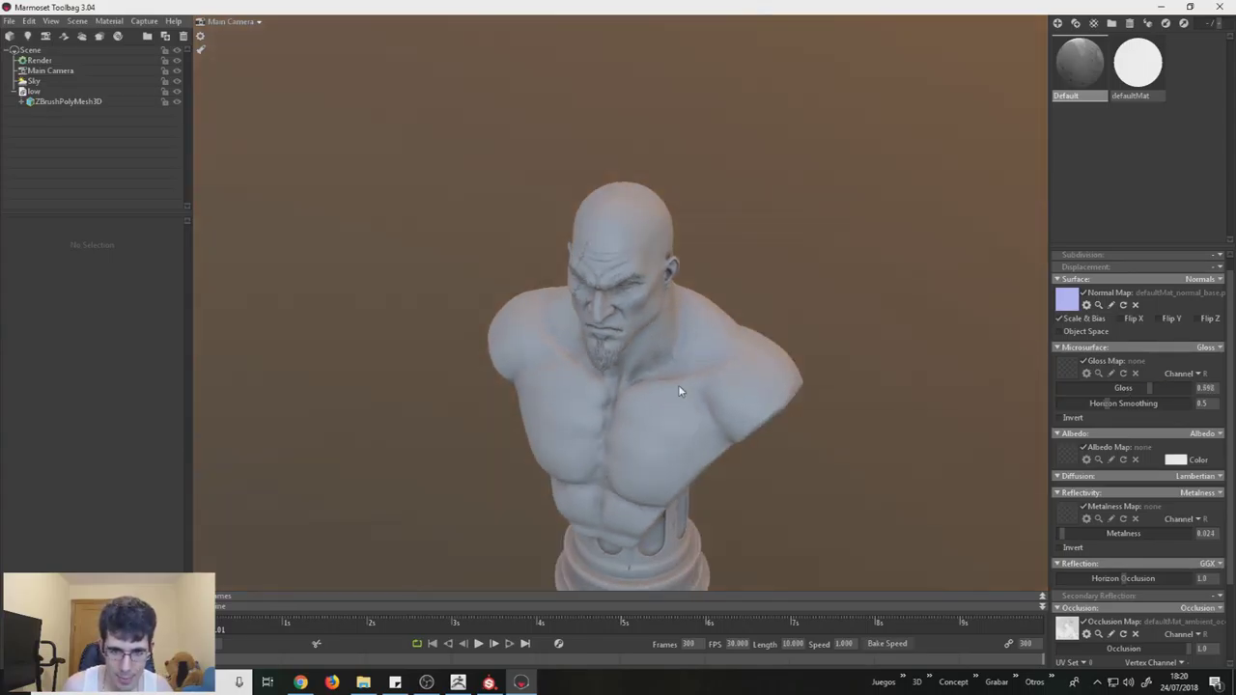
Step: Add spot light Light 1 and widen its shape width to about 3.3
{"action": "left_click", "coordinate": [678, 387], "text": "ctrl"}
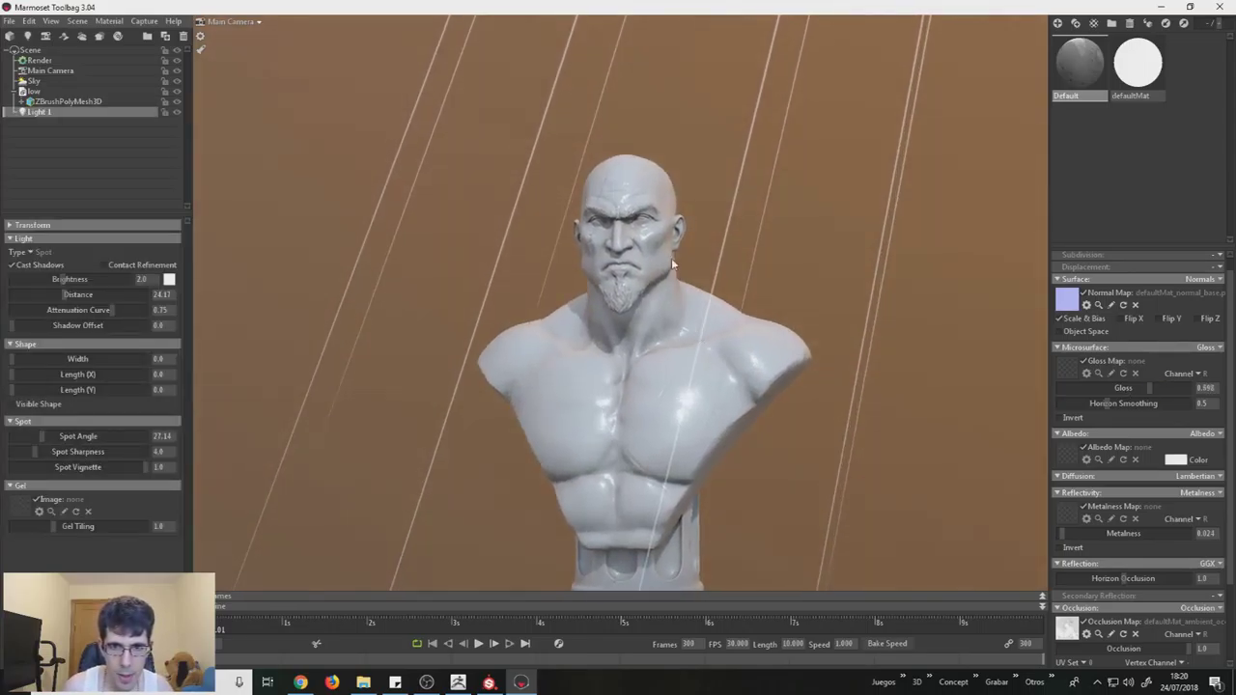
{"action": "scroll", "coordinate": [652, 349], "scroll_direction": "up", "scroll_amount": 3}
{"action": "scroll", "coordinate": [652, 349], "scroll_direction": "up", "scroll_amount": 2}
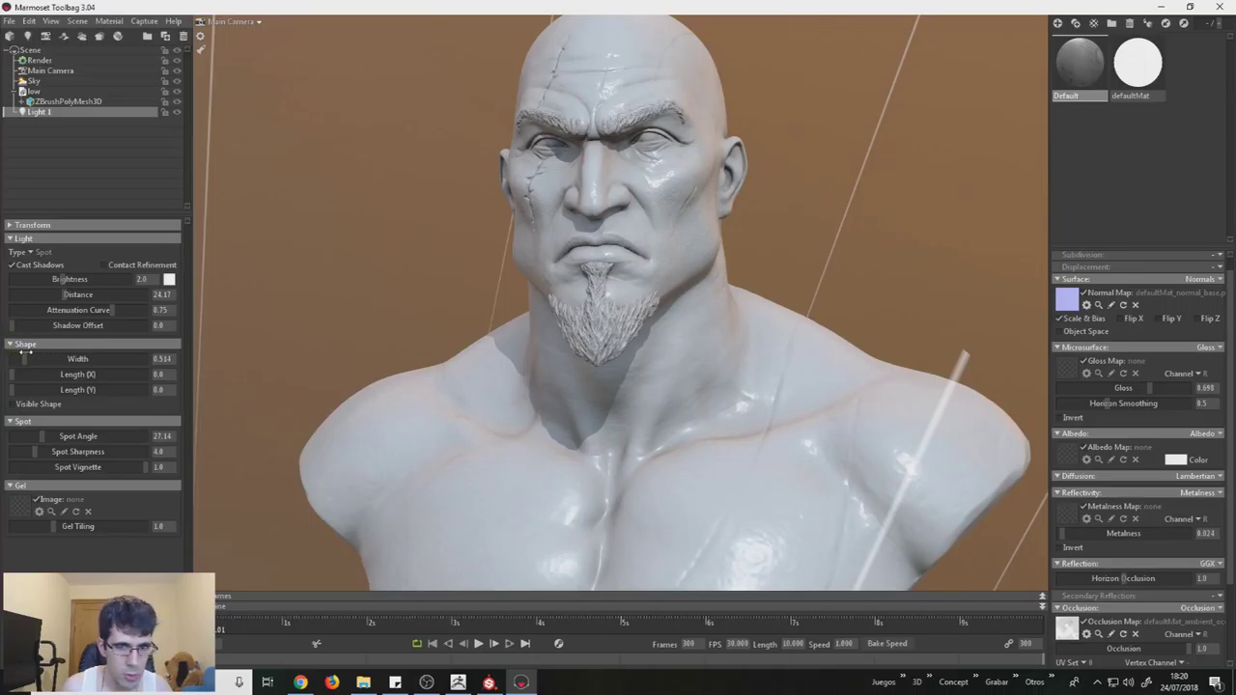
{"action": "left_click_drag", "start_coordinate": [13, 358], "coordinate": [36, 349]}
{"action": "mouse_move", "coordinate": [612, 417]}
{"action": "left_mouse_down"}
{"action": "mouse_move", "coordinate": [669, 242]}
{"action": "mouse_move", "coordinate": [681, 364]}
{"action": "mouse_move", "coordinate": [668, 333]}
{"action": "left_mouse_up"}
{"action": "left_click", "coordinate": [73, 70]}
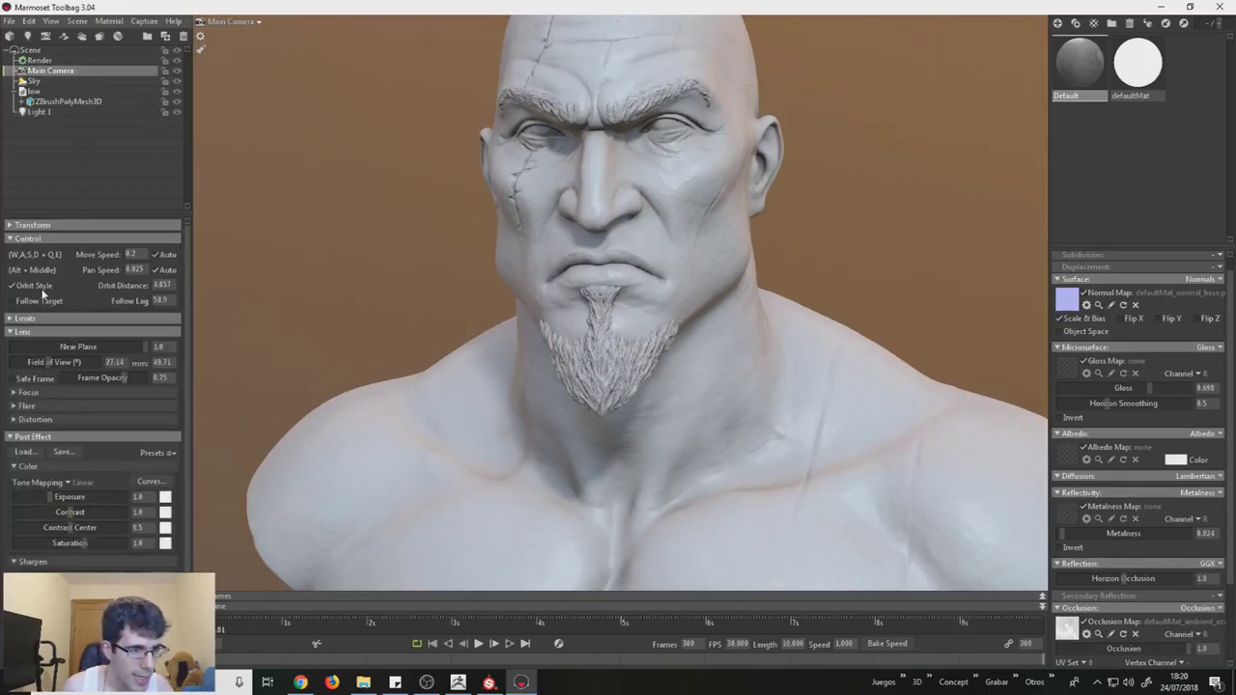
Step: Show a dense black wireframe overlay to inspect the neck mesh, then hide it
{"action": "left_click", "coordinate": [38, 61]}
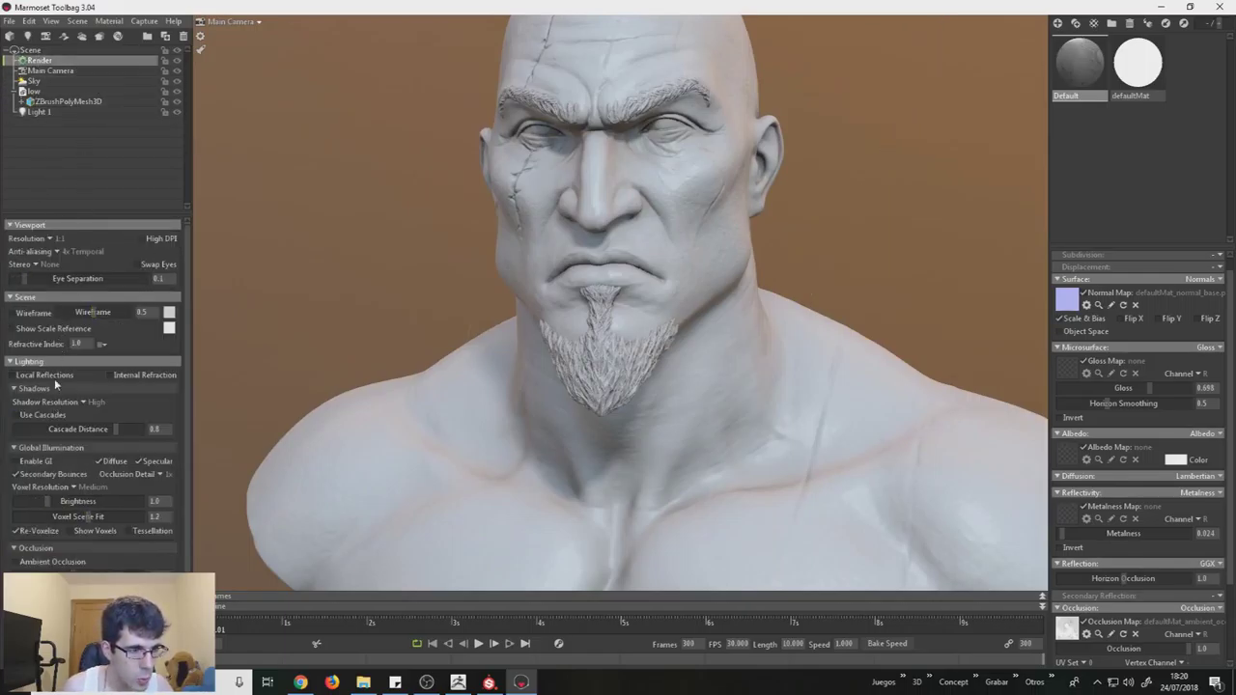
{"action": "left_click", "coordinate": [53, 312]}
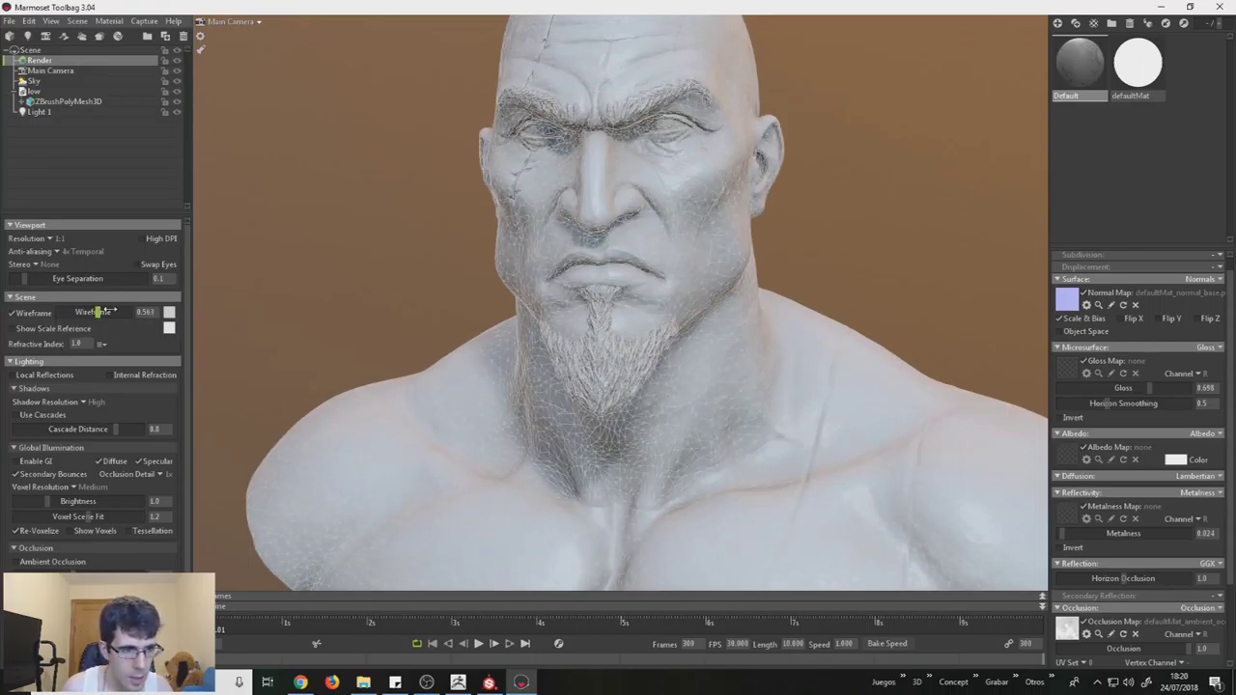
{"action": "left_click_drag", "start_coordinate": [100, 311], "coordinate": [123, 311]}
{"action": "left_click", "coordinate": [172, 326]}
{"action": "left_click_drag", "start_coordinate": [251, 568], "coordinate": [202, 662]}
{"action": "mouse_move", "coordinate": [405, 241]}
{"action": "left_mouse_down"}
{"action": "mouse_move", "coordinate": [526, 245]}
{"action": "mouse_move", "coordinate": [39, 299]}
{"action": "left_mouse_up"}
{"action": "scroll", "coordinate": [526, 245], "scroll_direction": "up", "scroll_amount": 5}
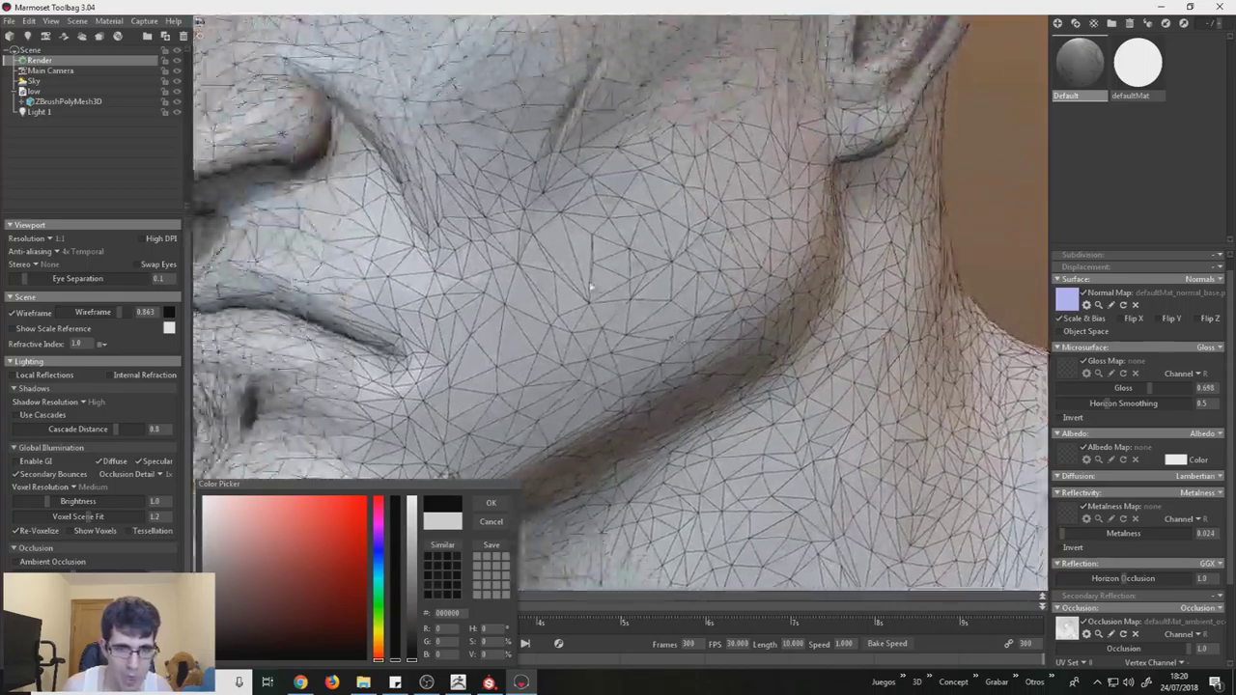
{"action": "left_click", "coordinate": [32, 312]}
Step: From a three-quarter view, enable the baked Normal Map on the material
{"action": "scroll", "coordinate": [449, 279], "scroll_direction": "down", "scroll_amount": 5}
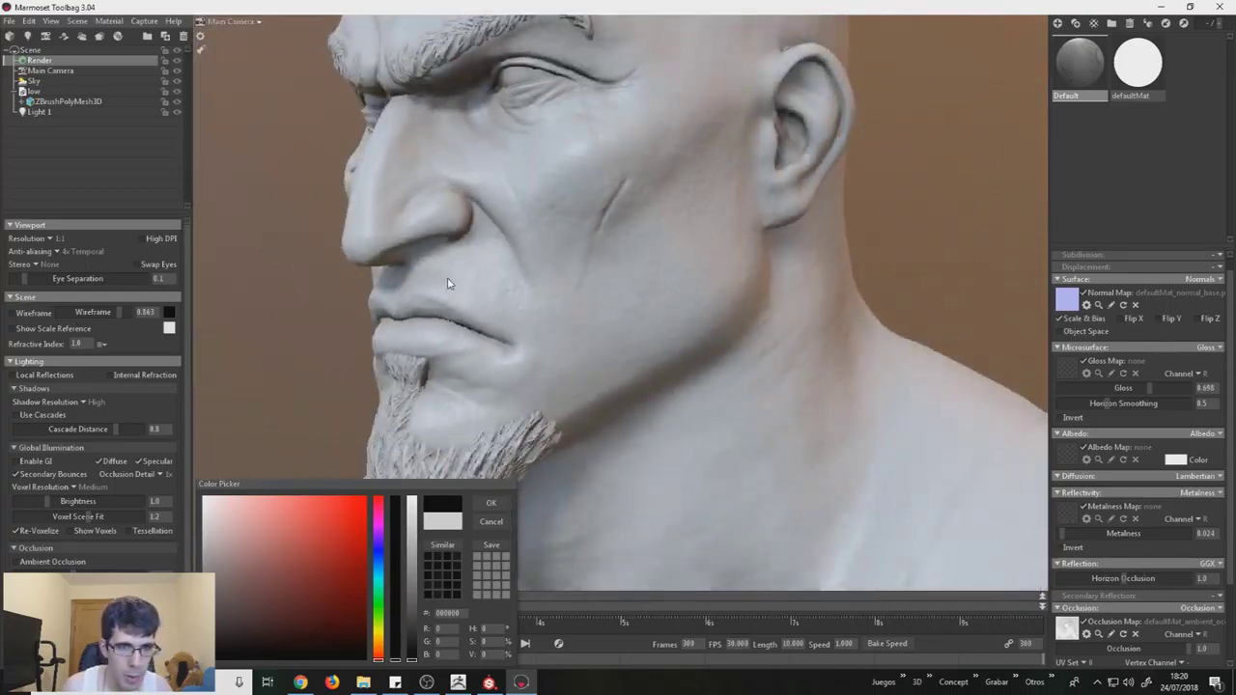
{"action": "scroll", "coordinate": [450, 279], "scroll_direction": "up", "scroll_amount": 3}
{"action": "scroll", "coordinate": [618, 144], "scroll_direction": "up", "scroll_amount": 3}
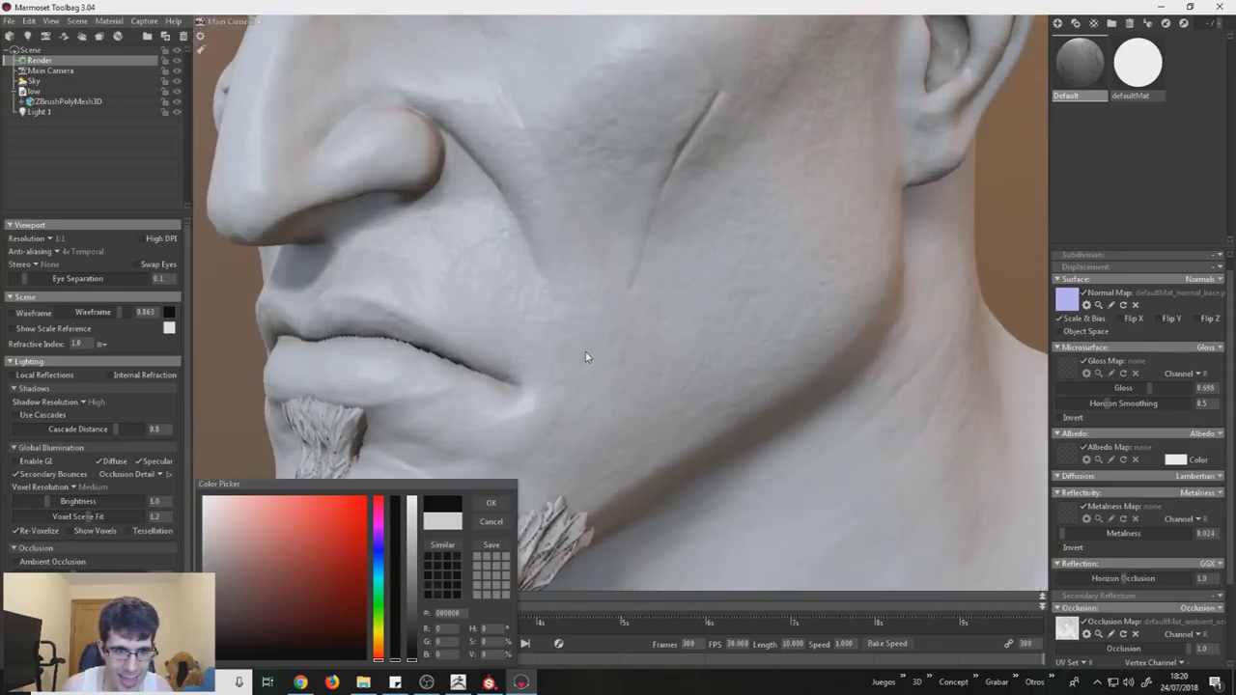
{"action": "scroll", "coordinate": [616, 343], "scroll_direction": "down", "scroll_amount": 3}
{"action": "scroll", "coordinate": [616, 344], "scroll_direction": "down", "scroll_amount": 2}
{"action": "scroll", "coordinate": [667, 285], "scroll_direction": "down", "scroll_amount": 2}
{"action": "scroll", "coordinate": [664, 337], "scroll_direction": "down", "scroll_amount": 1}
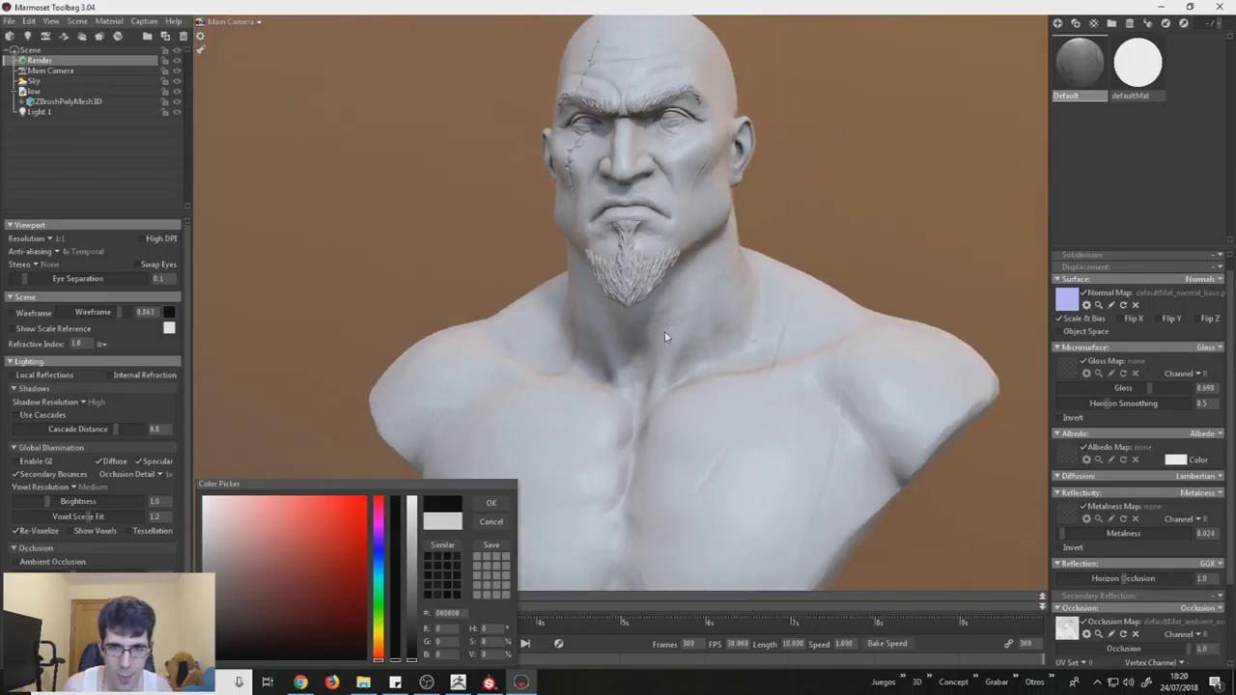
{"action": "scroll", "coordinate": [664, 340], "scroll_direction": "up", "scroll_amount": 3}
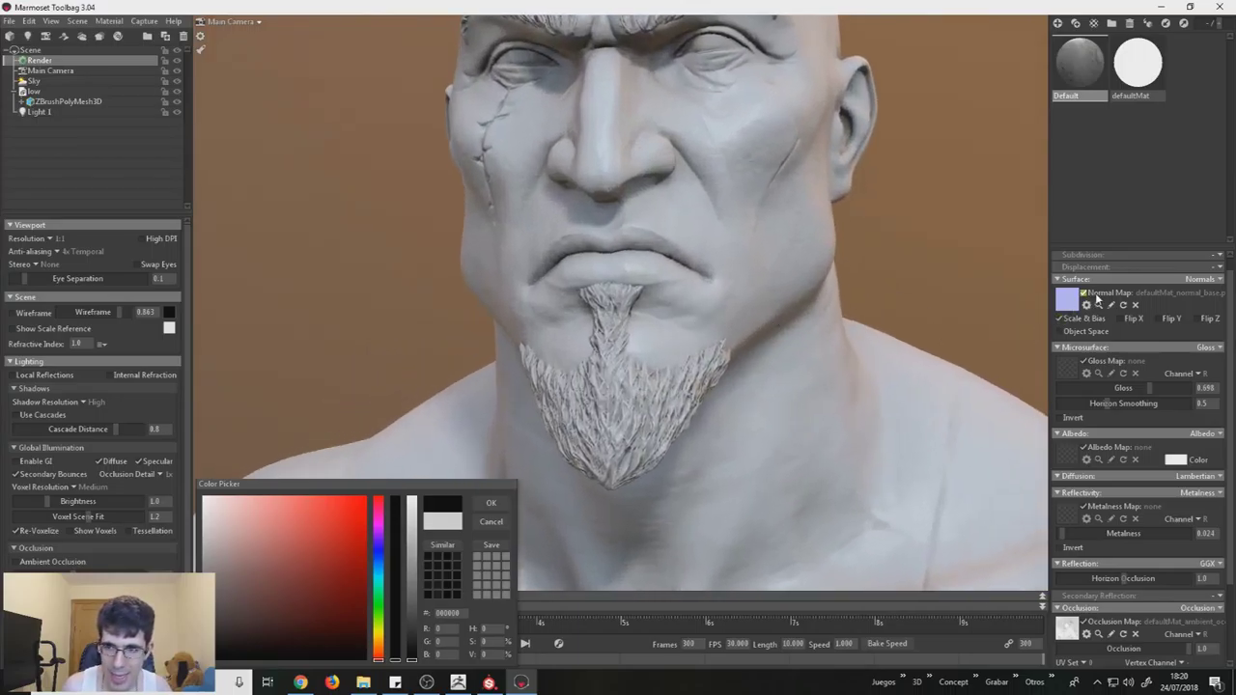
{"action": "left_click_drag", "start_coordinate": [825, 282], "coordinate": [795, 299]}
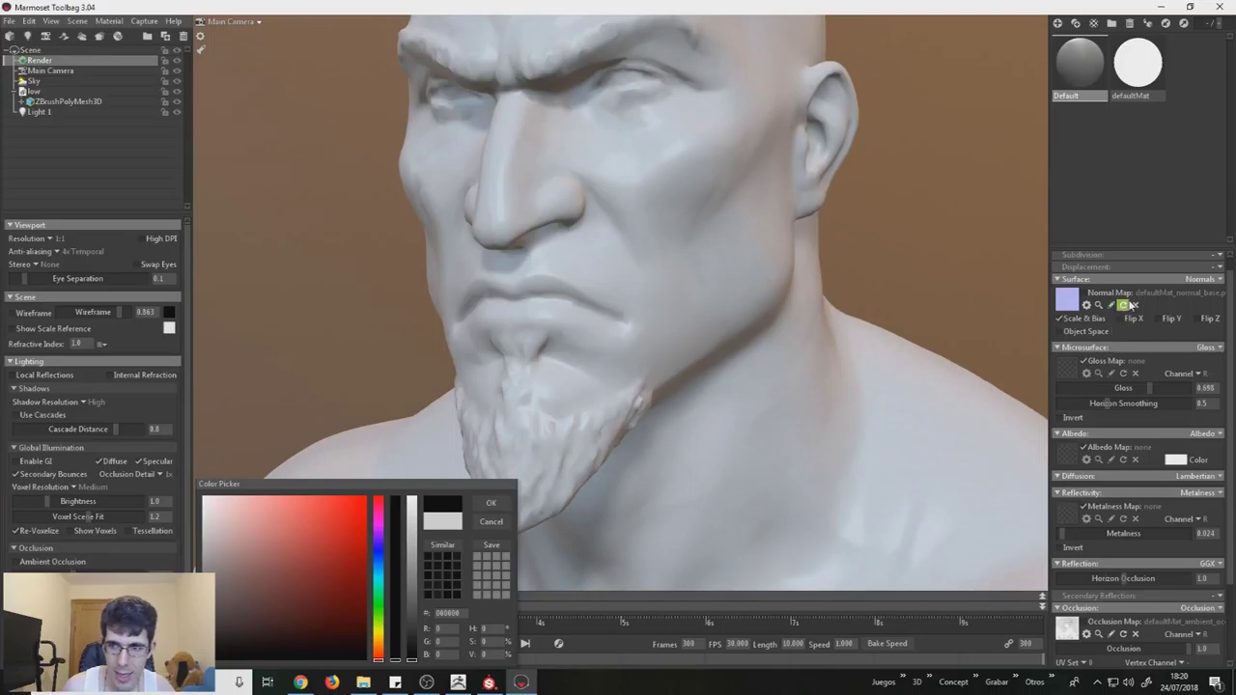
{"action": "left_click", "coordinate": [1122, 304]}
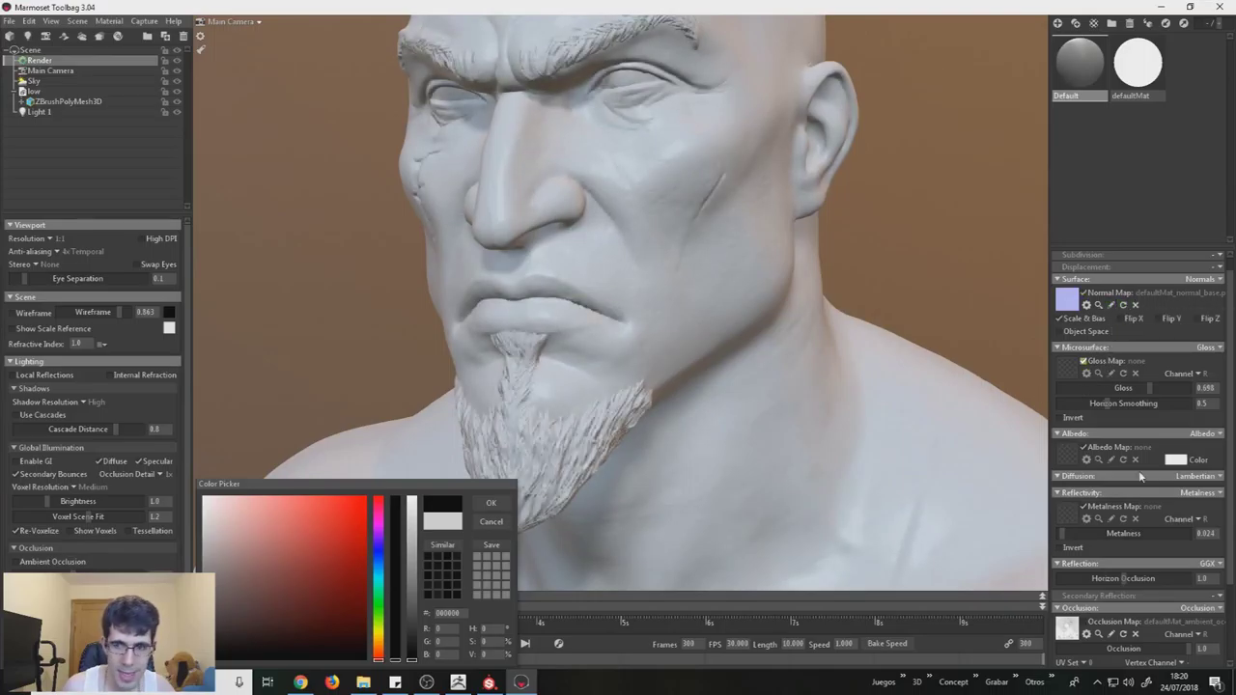
Step: Close the colour picker and bring up the File export choices
{"action": "scroll", "coordinate": [682, 371], "scroll_direction": "down", "scroll_amount": 2}
{"action": "scroll", "coordinate": [683, 367], "scroll_direction": "down", "scroll_amount": 2}
{"action": "scroll", "coordinate": [685, 360], "scroll_direction": "down", "scroll_amount": 2}
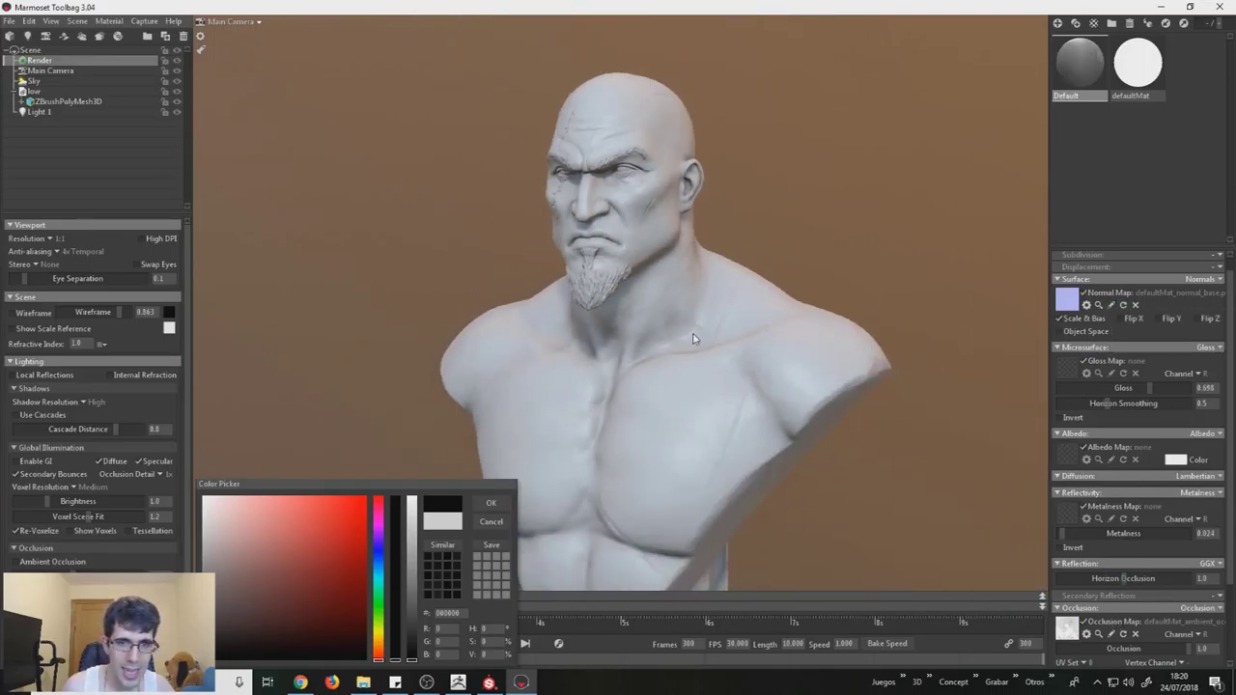
{"action": "left_click", "coordinate": [481, 509]}
{"action": "left_click", "coordinate": [7, 20]}
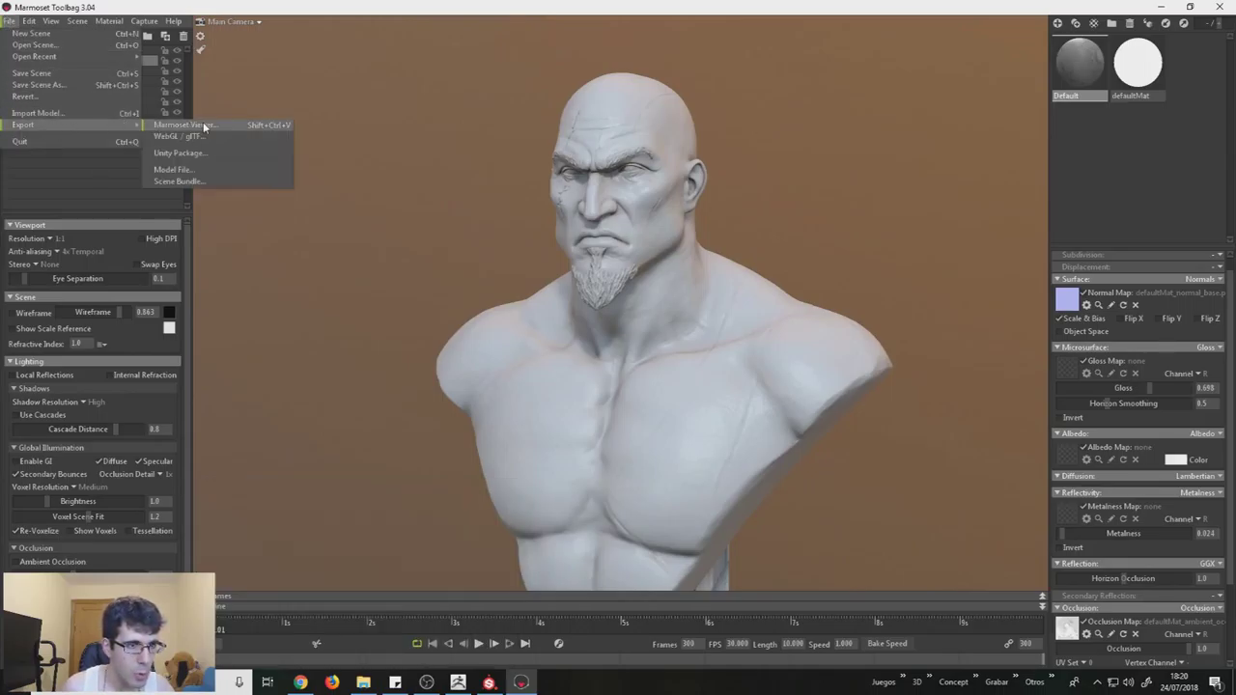
Step: Dismiss the export choices and delete the spotlight Light 1 from the scene
{"action": "left_click", "coordinate": [89, 247]}
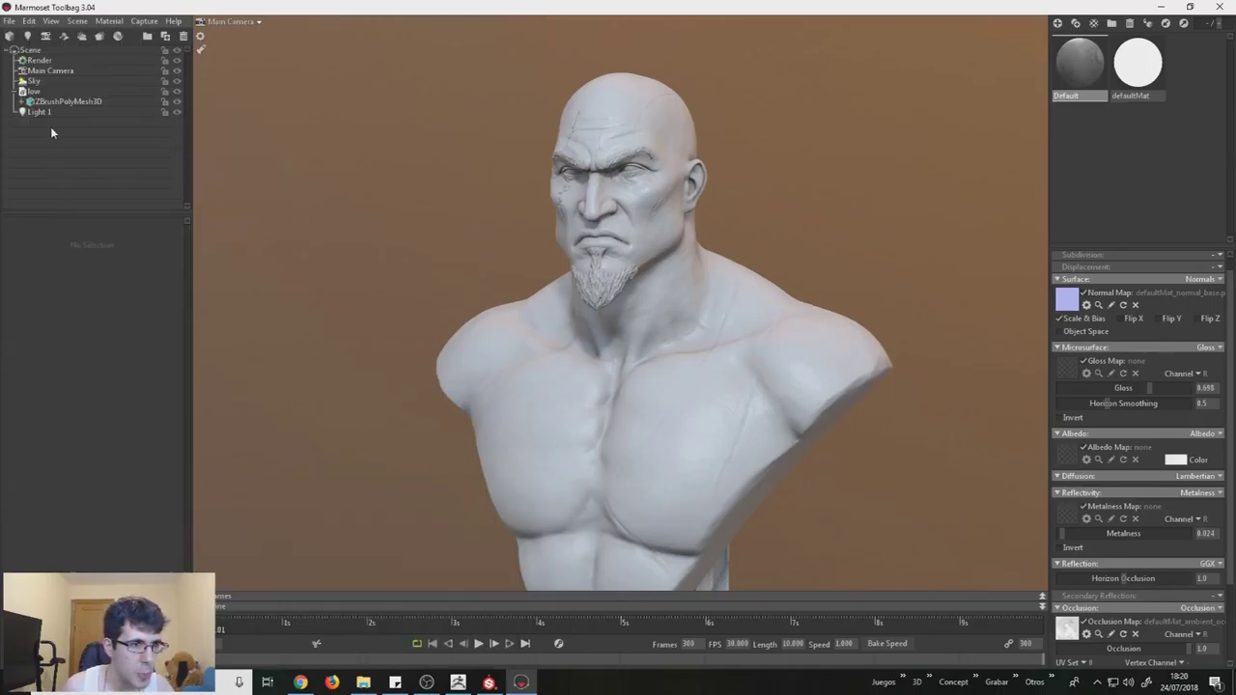
{"action": "left_click", "coordinate": [46, 113]}
{"action": "key", "text": "Delete"}
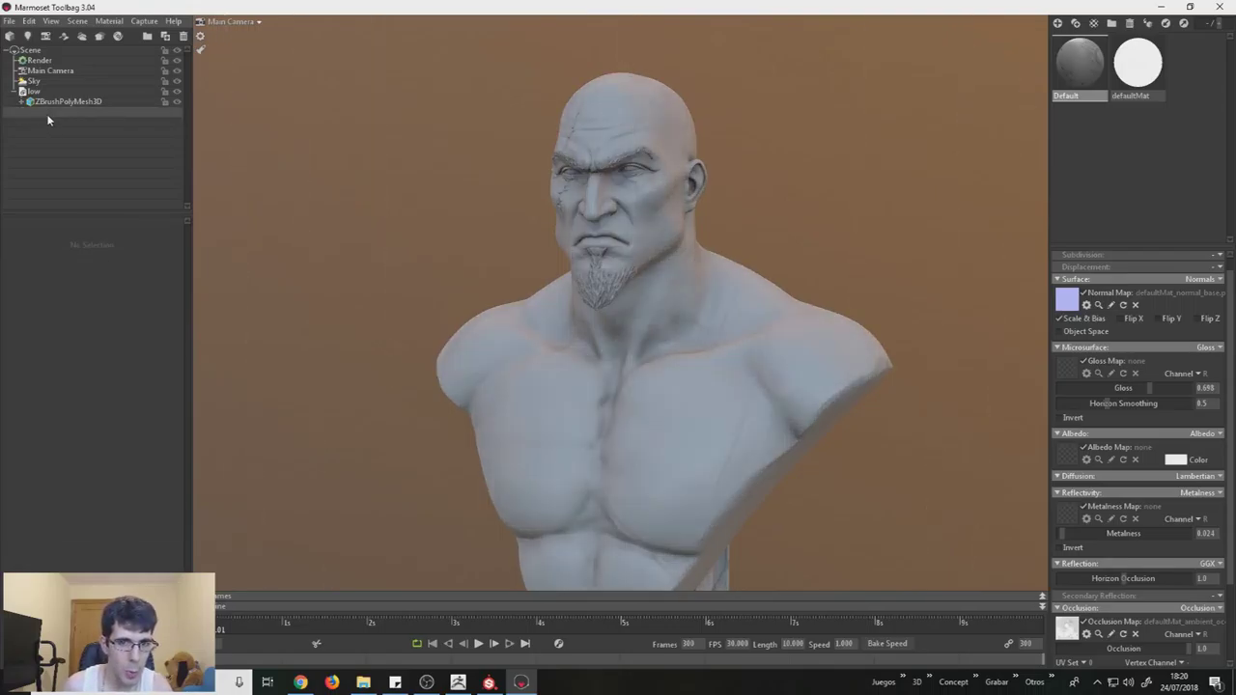
Step: Add Sky Light 1 from a bright spot on the sky panorama and widen it to about 3.6
{"action": "left_click", "coordinate": [34, 81]}
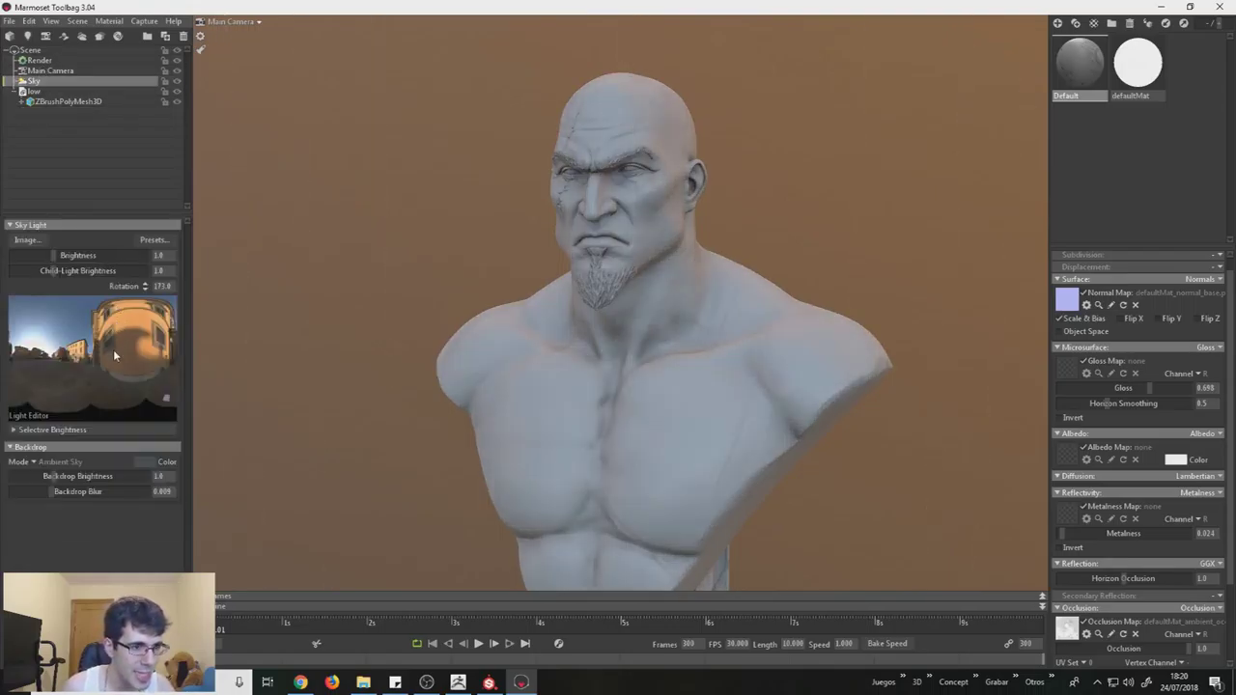
{"action": "left_click", "coordinate": [32, 345]}
{"action": "left_click_drag", "start_coordinate": [32, 344], "coordinate": [41, 345]}
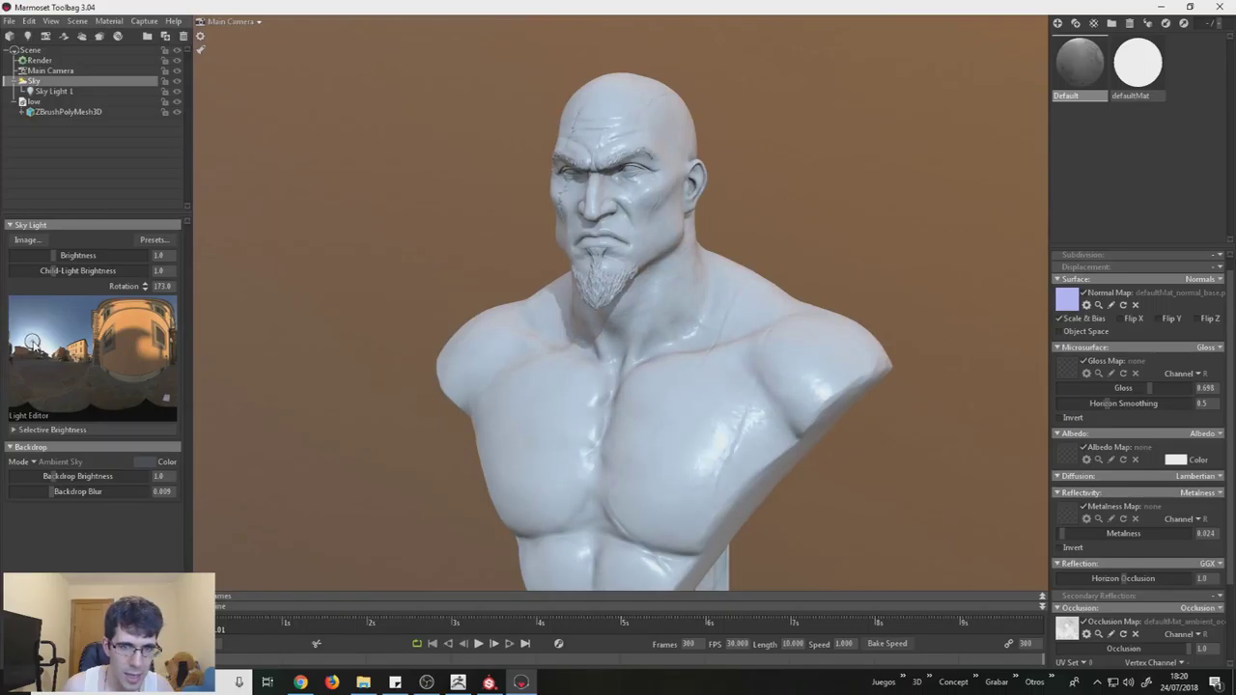
{"action": "left_click", "coordinate": [56, 90]}
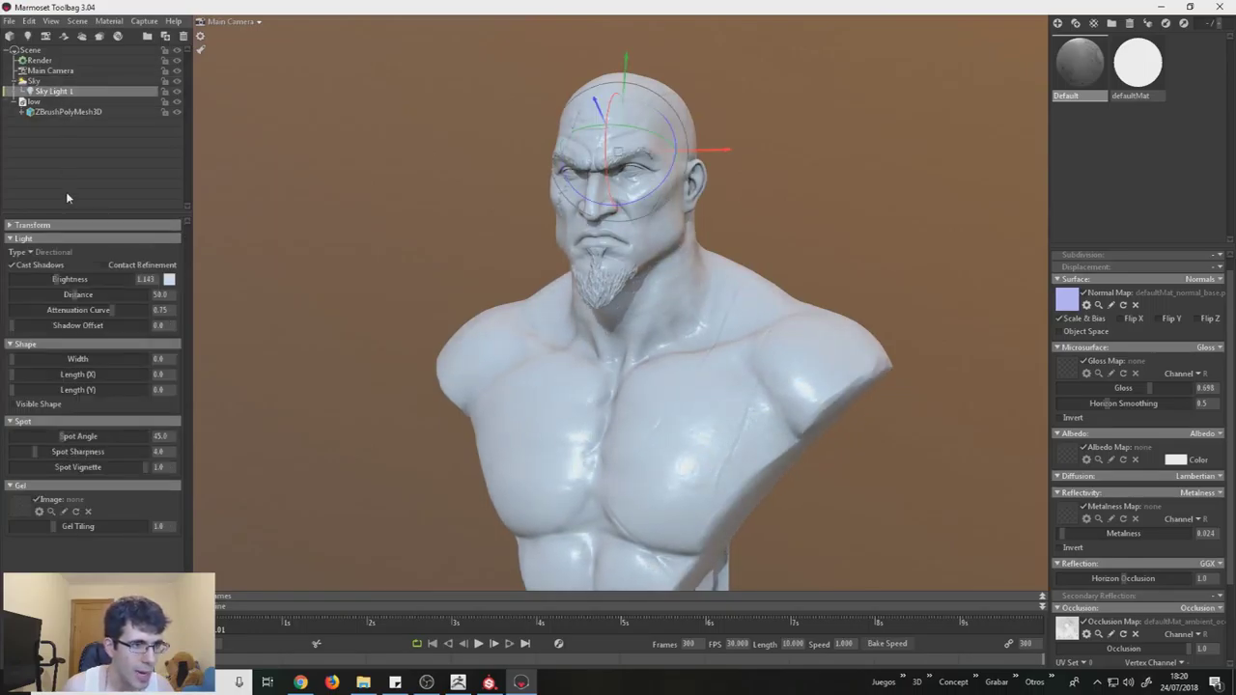
{"action": "left_click_drag", "start_coordinate": [16, 359], "coordinate": [33, 367]}
{"action": "left_click", "coordinate": [301, 243]}
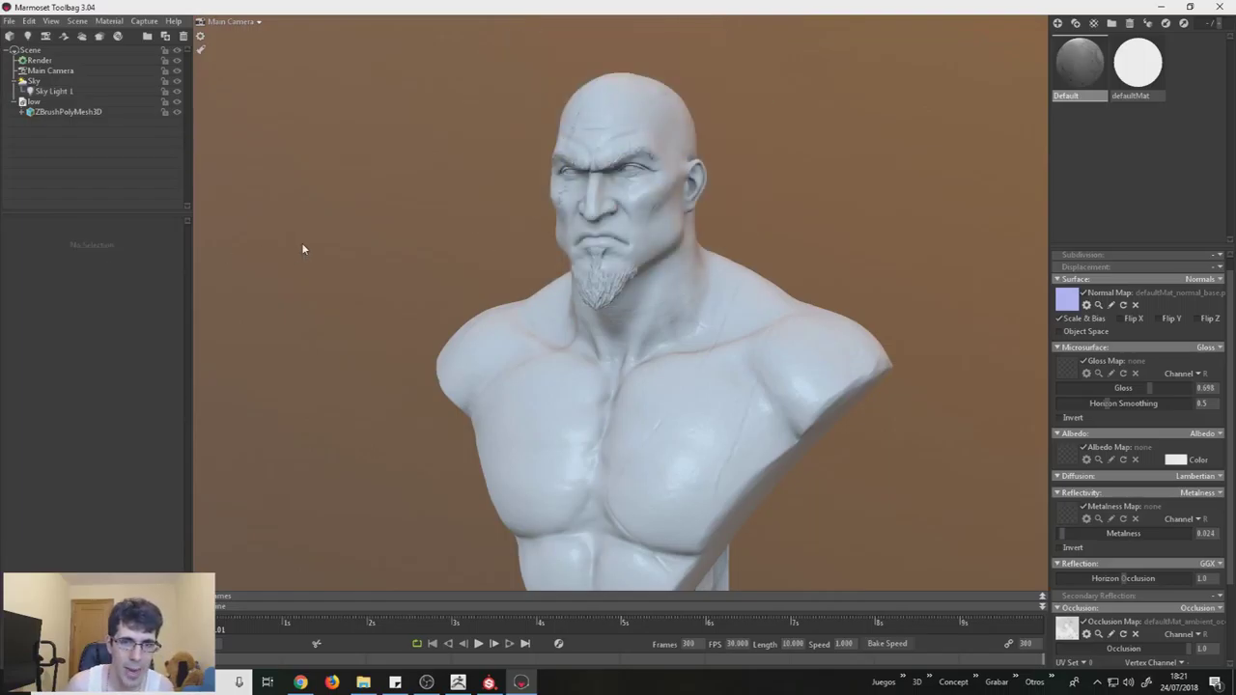
{"action": "left_click", "coordinate": [8, 20]}
{"action": "mouse_move", "coordinate": [23, 124]}
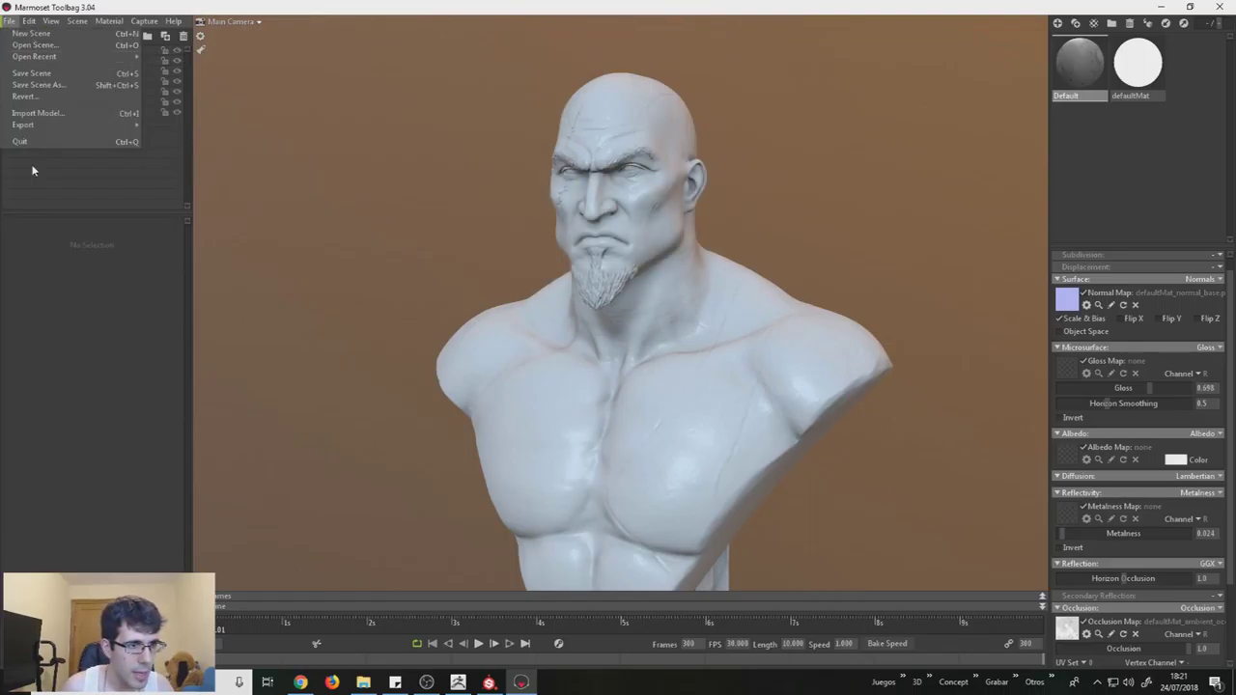
Step: Start a Marmoset Viewer export, enter the title and author, and set Textures to Unreasonable
{"action": "left_click", "coordinate": [185, 124]}
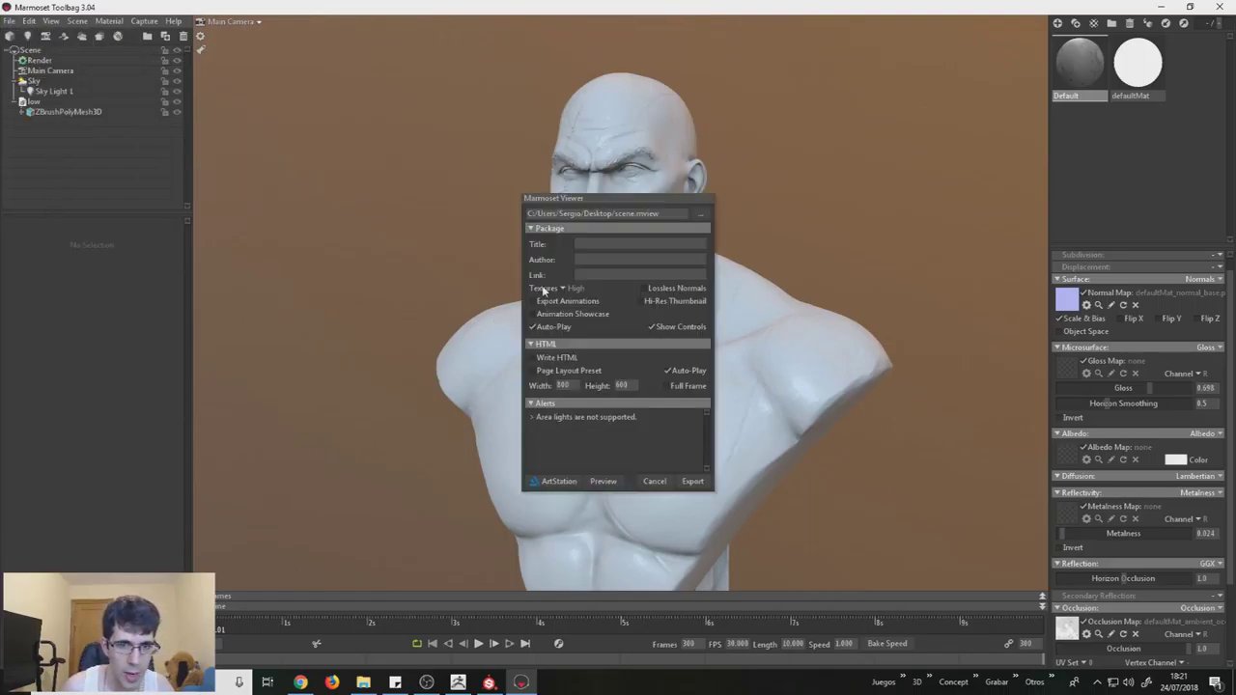
{"action": "type", "text": "capitan"}
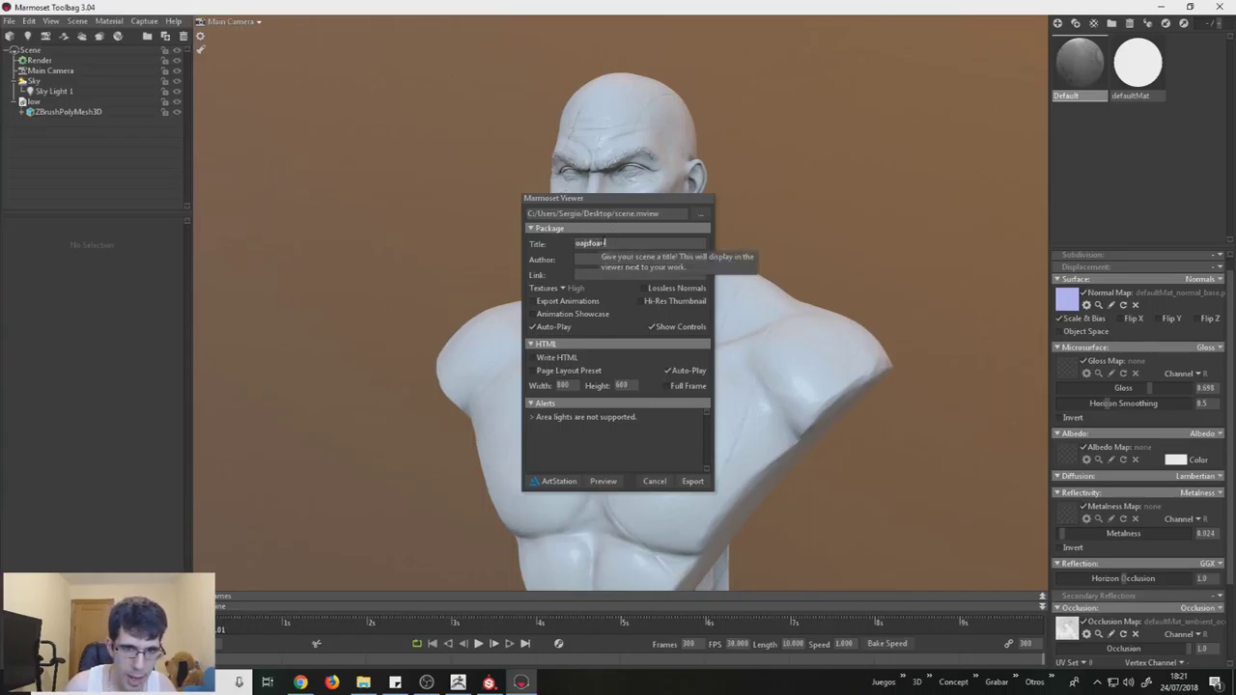
{"action": "type", "text": "pl"}
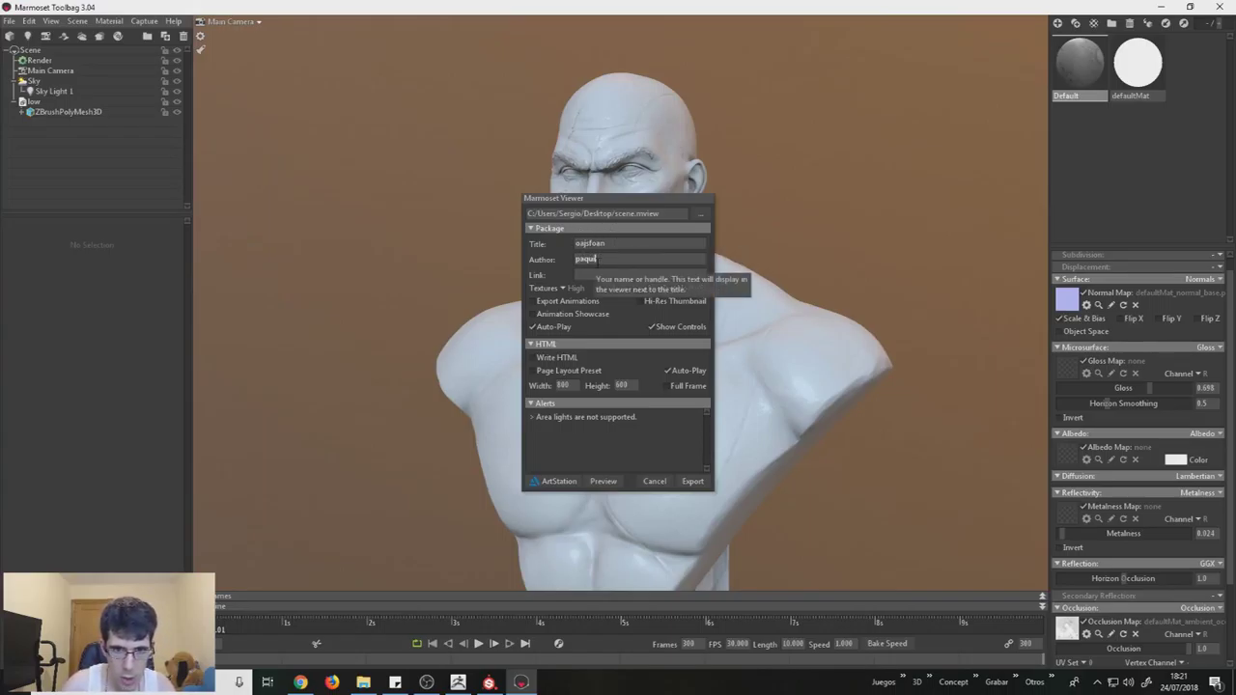
{"action": "type", "text": "o"}
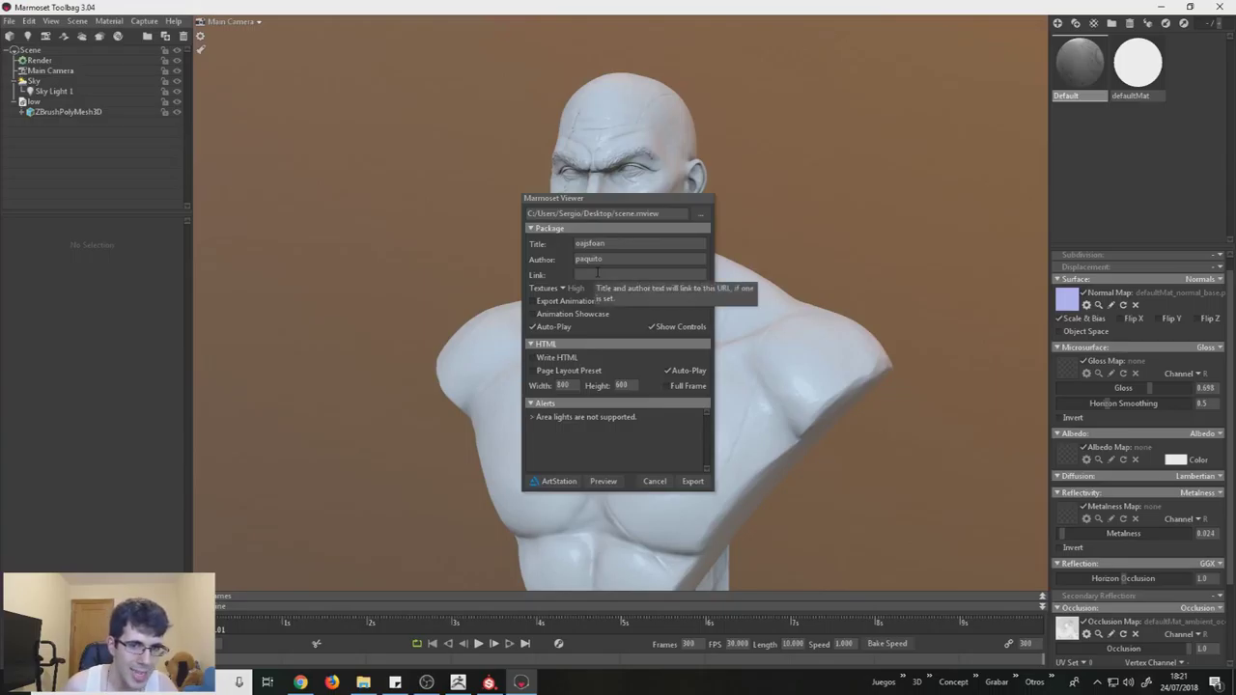
{"action": "left_click", "coordinate": [565, 286]}
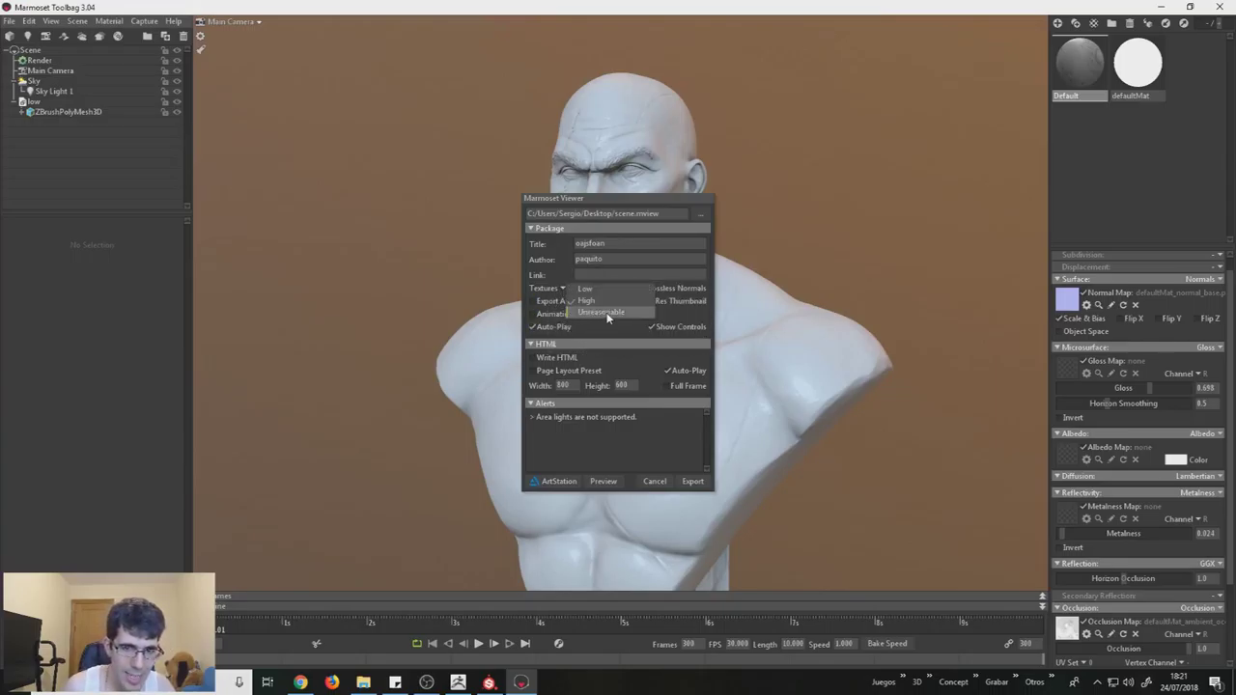
{"action": "left_click", "coordinate": [607, 312]}
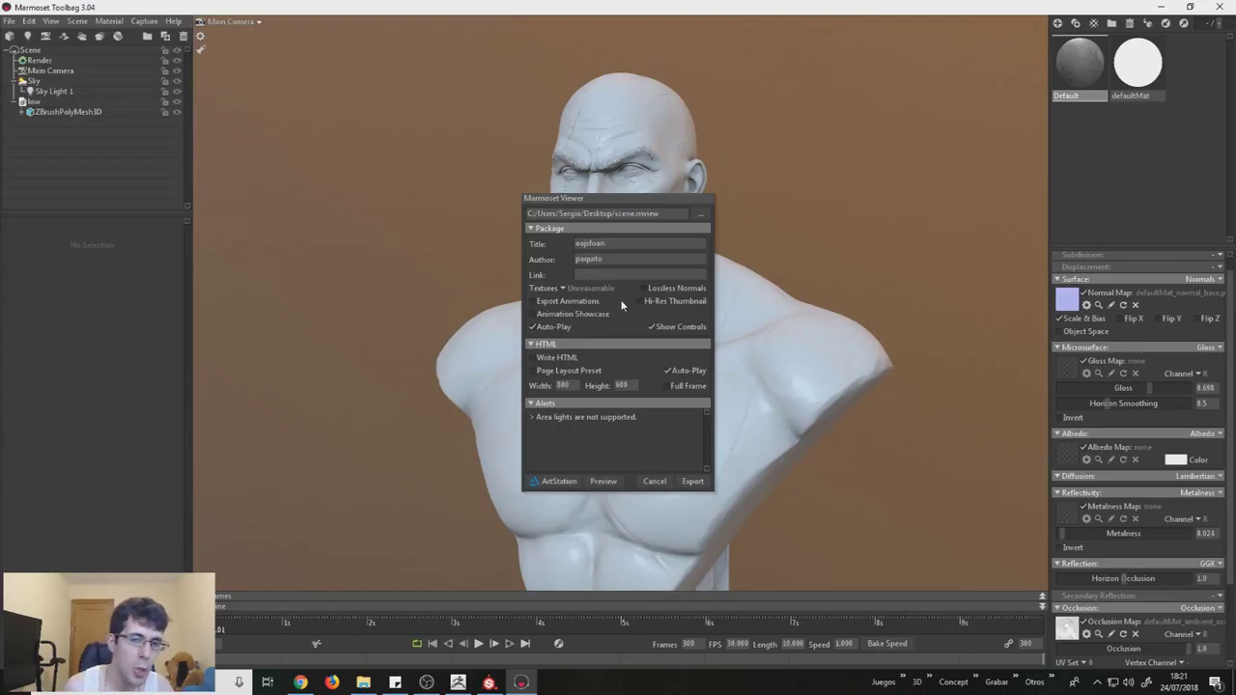